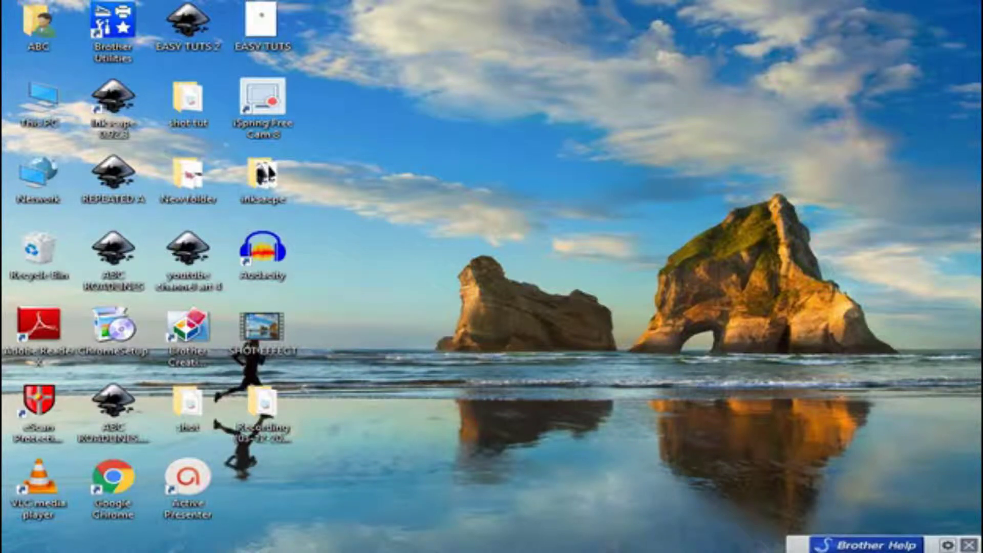
Step: Preview the finished orange Shot artwork in shot.svg, then switch to the blank New document 1
{"action": "left_click", "coordinate": [710, 530]}
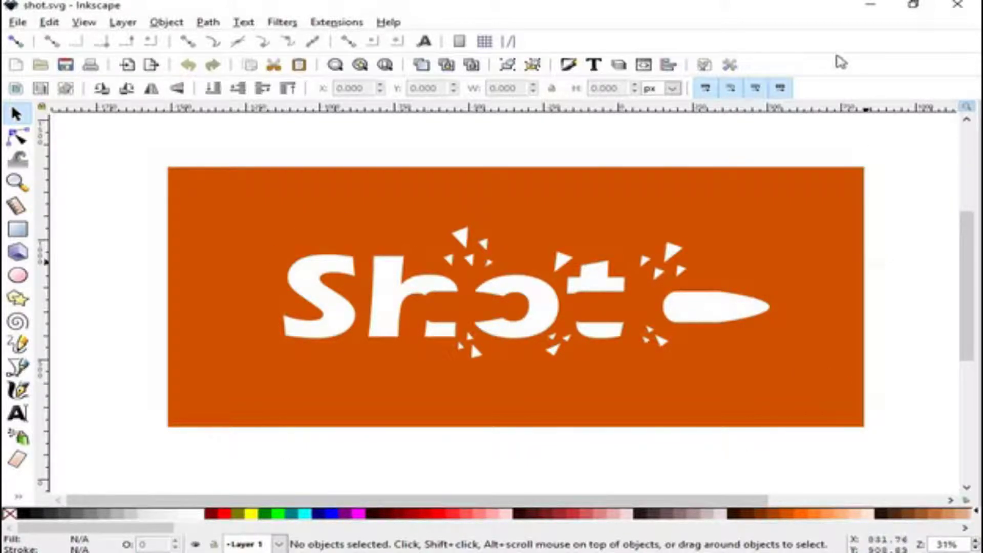
{"action": "left_click", "coordinate": [873, 9]}
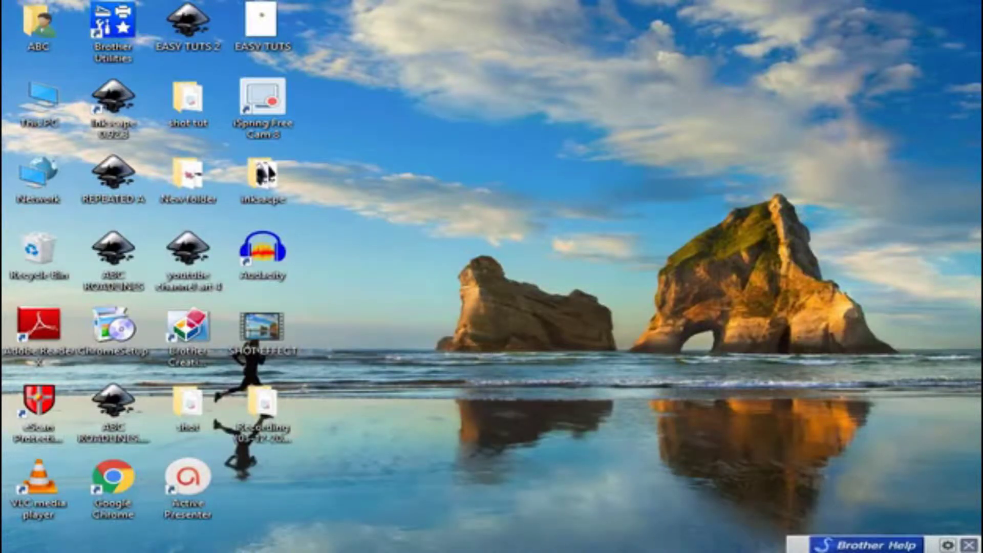
{"action": "left_click", "coordinate": [588, 518]}
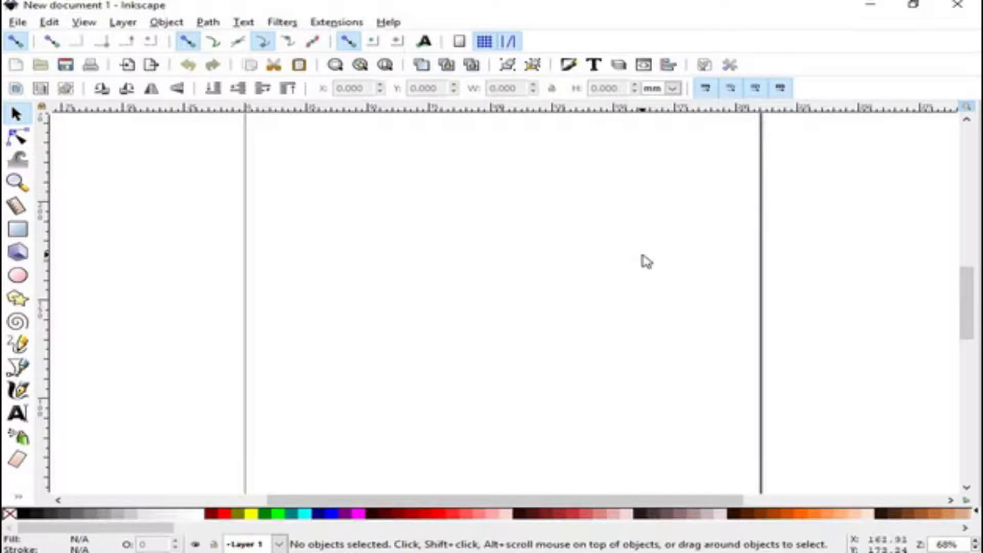
Step: In Document Properties, set display units to px and turn off the page border
{"action": "left_click", "coordinate": [17, 22]}
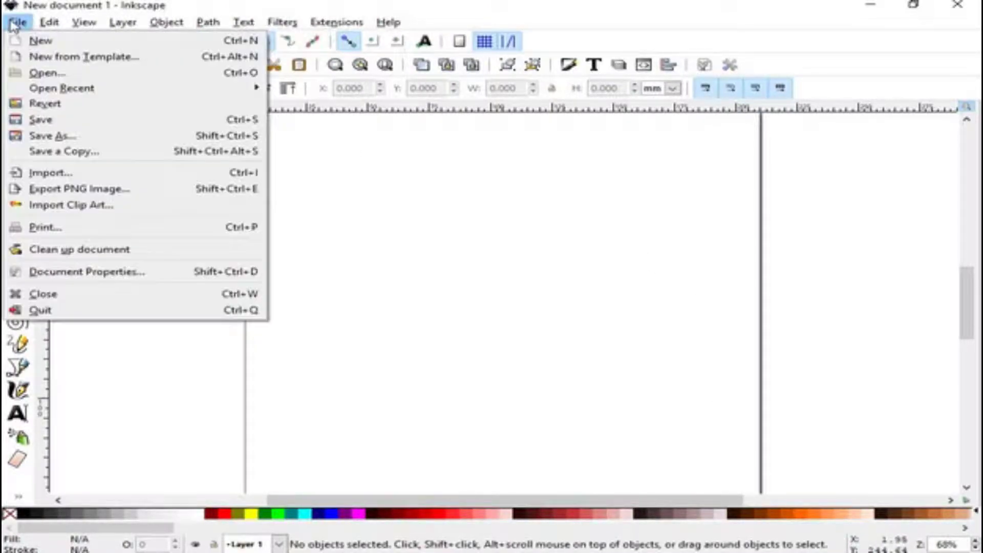
{"action": "left_click", "coordinate": [118, 273]}
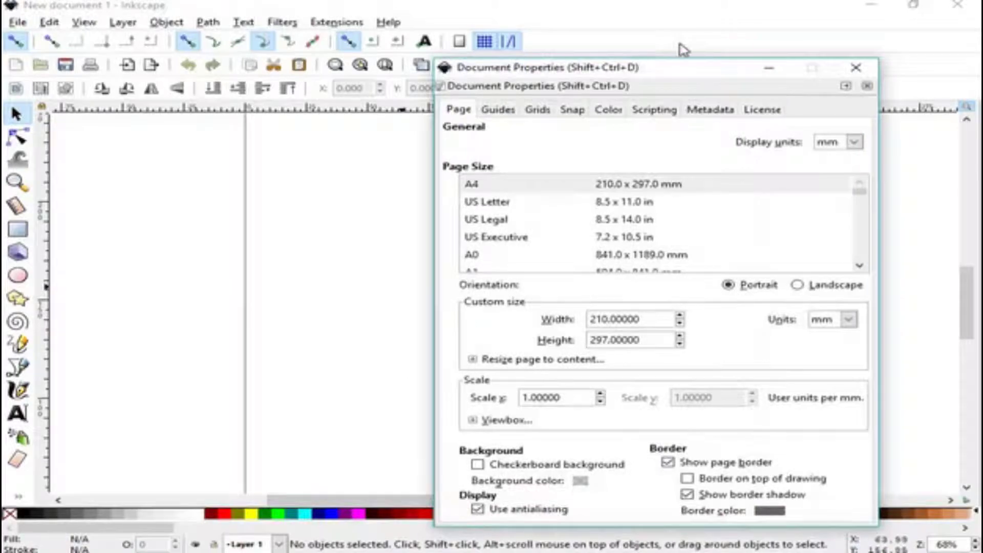
{"action": "left_click_drag", "start_coordinate": [668, 66], "coordinate": [430, 4]}
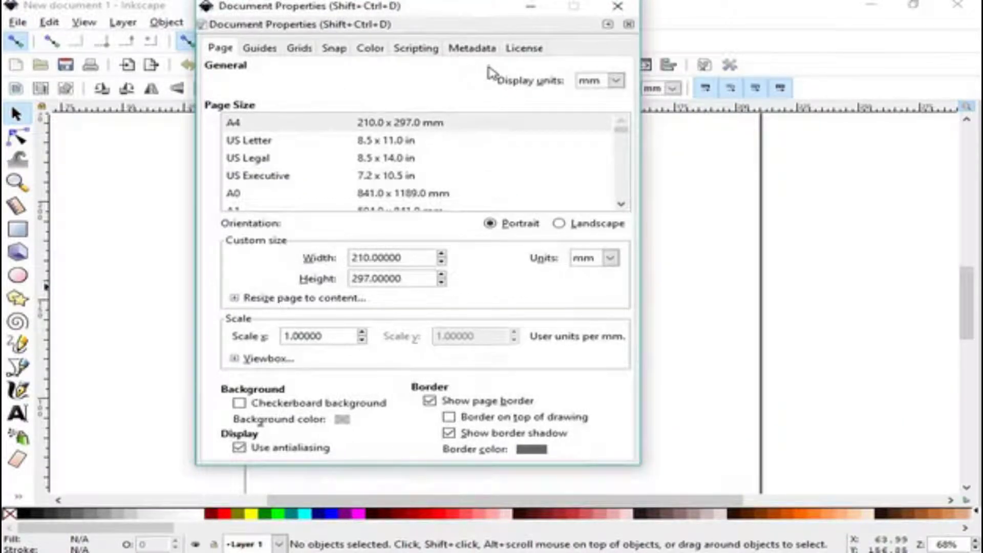
{"action": "left_click", "coordinate": [616, 83]}
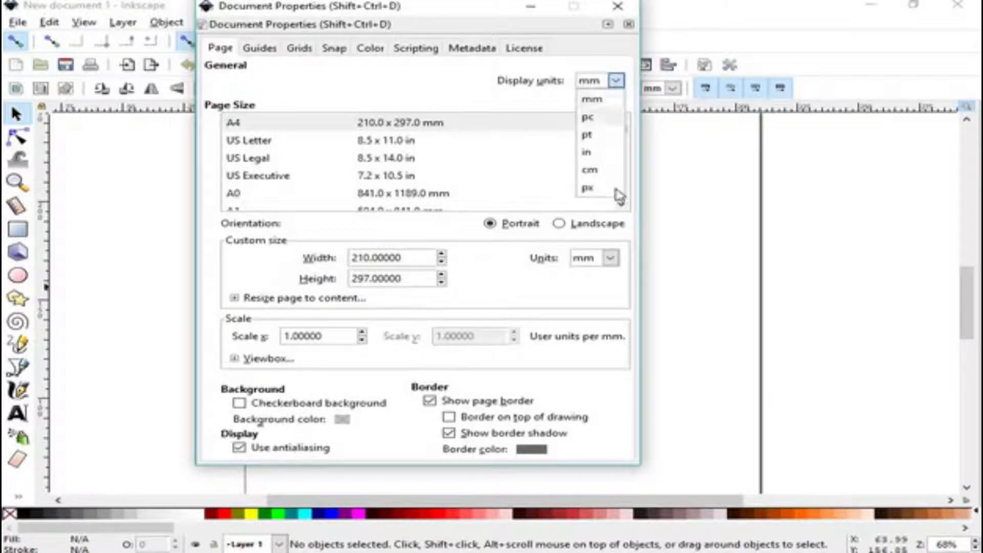
{"action": "left_click", "coordinate": [618, 190]}
{"action": "left_click_drag", "start_coordinate": [341, 10], "coordinate": [237, 10]}
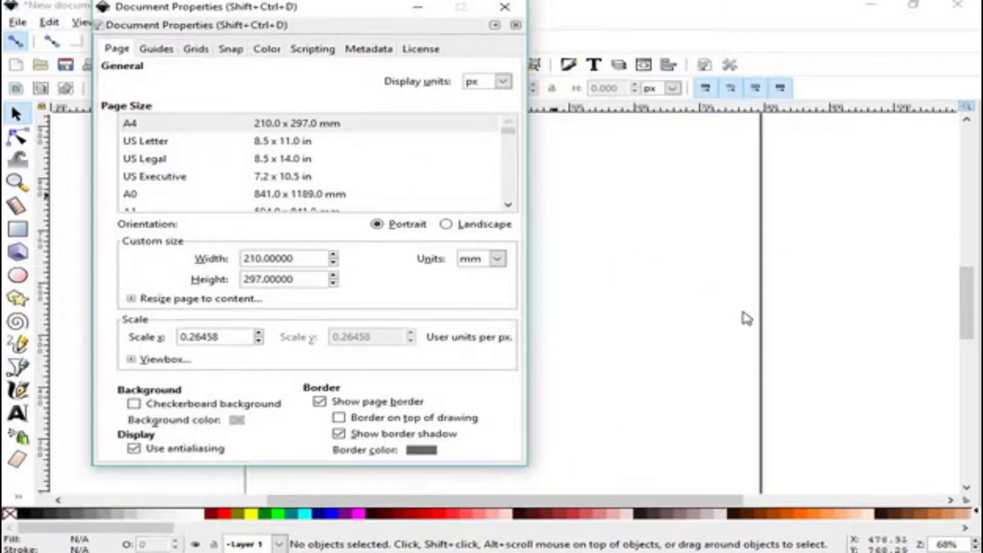
{"action": "scroll", "coordinate": [742, 318], "scroll_direction": "down", "scroll_amount": 3, "text": "ctrl"}
{"action": "left_click", "coordinate": [832, 324]}
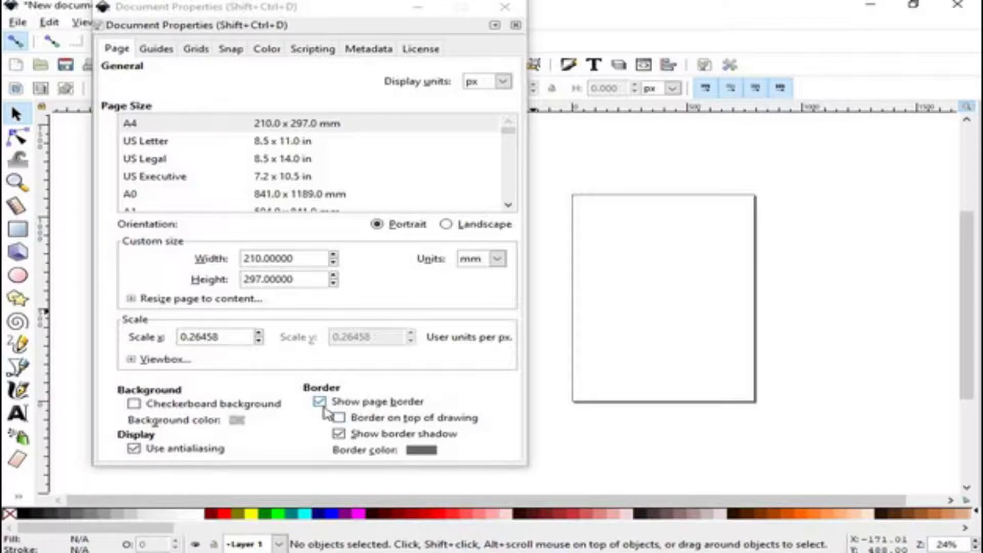
{"action": "left_click", "coordinate": [320, 404]}
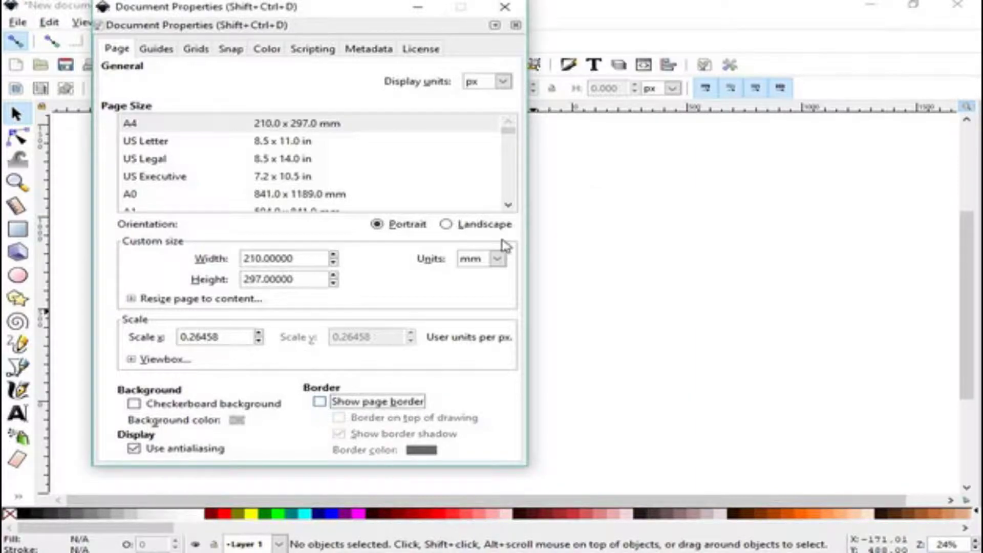
{"action": "left_click", "coordinate": [515, 24]}
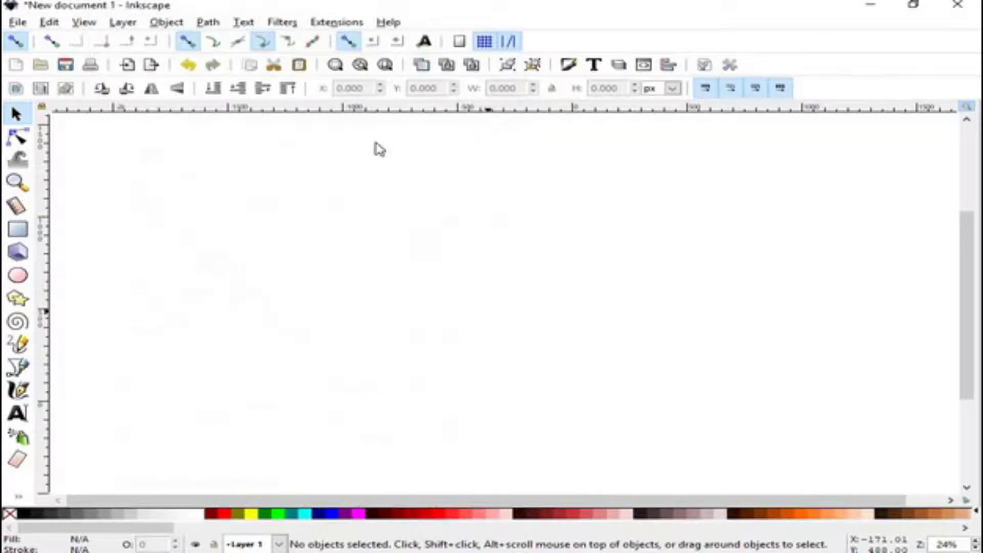
Step: Zoom the canvas to 1:1, then briefly check the shot.svg reference before returning
{"action": "left_click", "coordinate": [84, 22]}
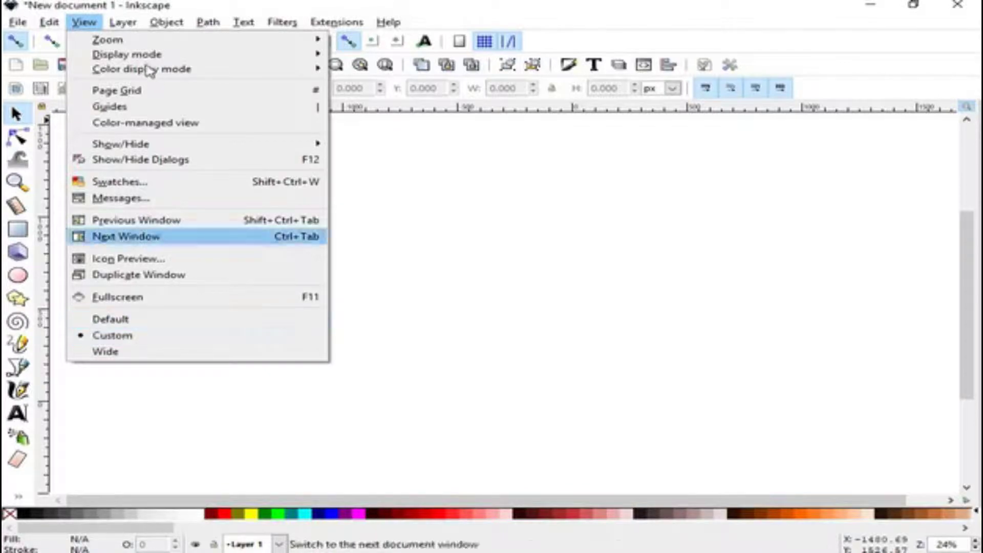
{"action": "left_click", "coordinate": [165, 23]}
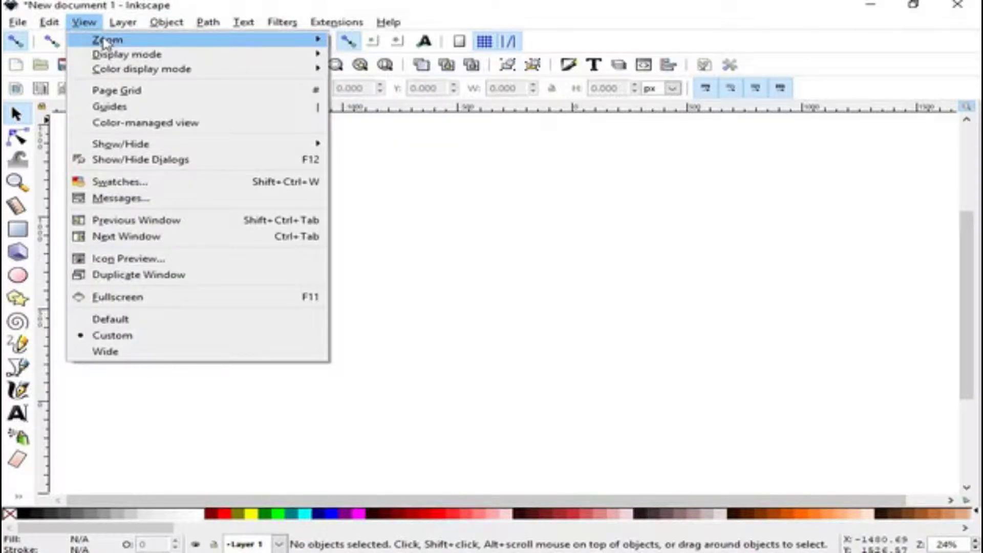
{"action": "mouse_move", "coordinate": [107, 39]}
{"action": "left_click", "coordinate": [371, 80]}
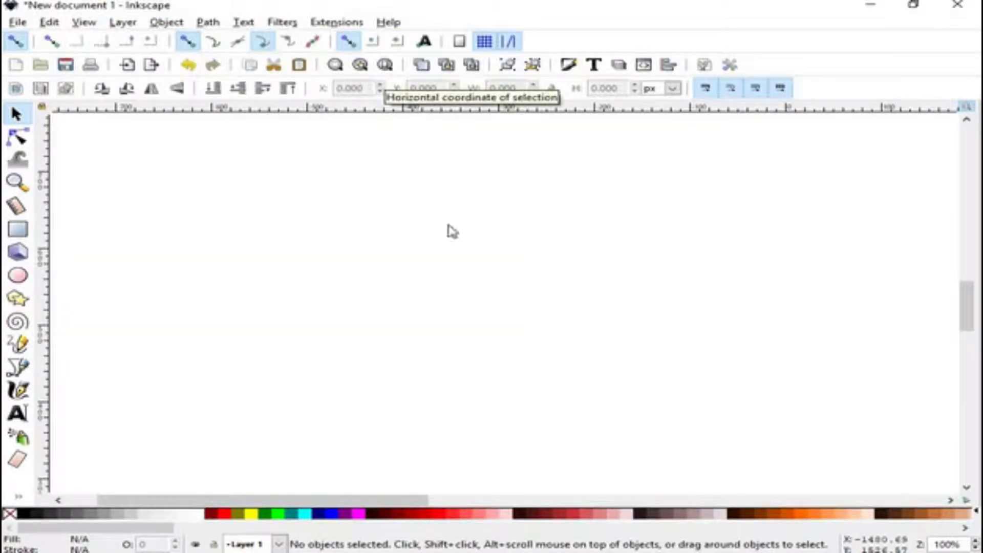
{"action": "left_click", "coordinate": [694, 533]}
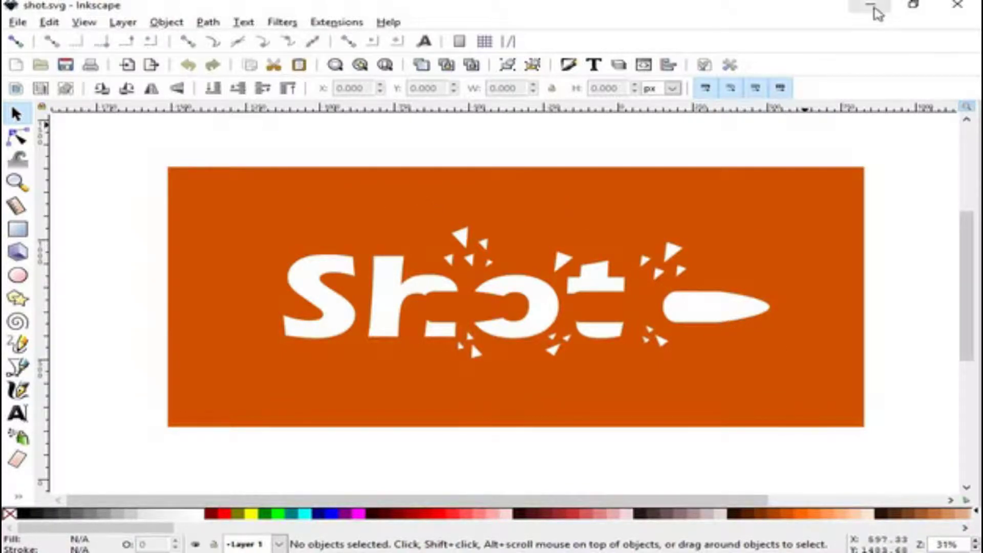
{"action": "left_click", "coordinate": [870, 6]}
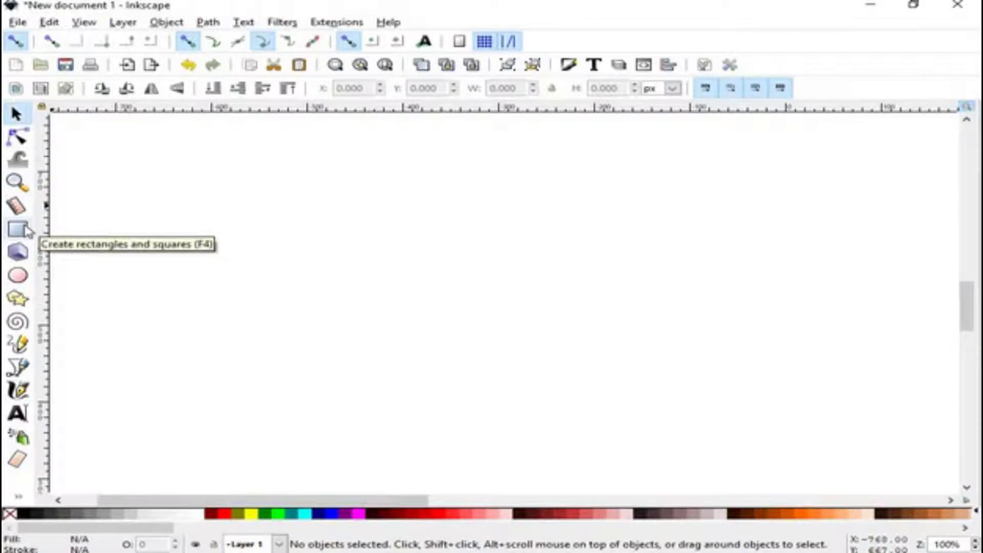
Step: Draw a wide orange rectangle from its centre, undoing the stray tiny one
{"action": "left_click", "coordinate": [18, 230]}
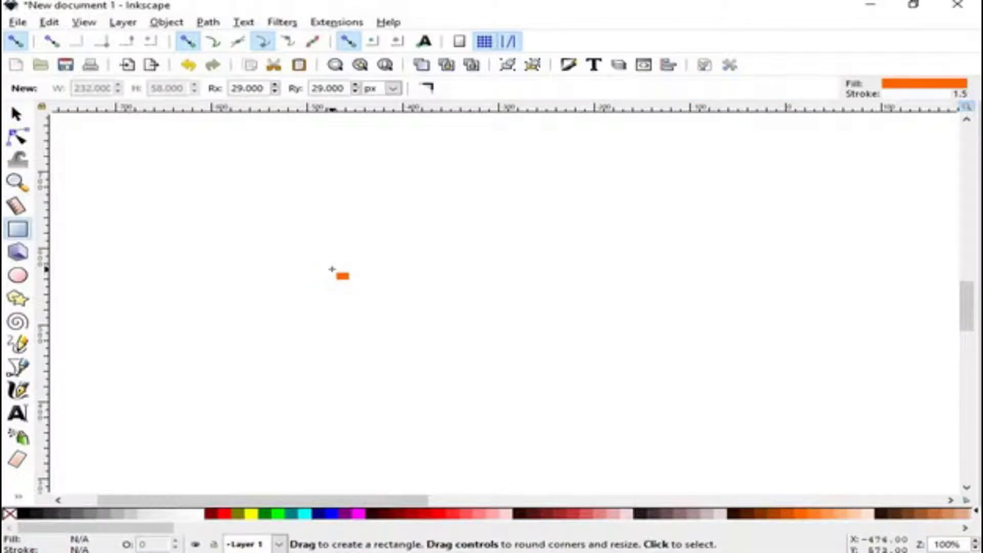
{"action": "key", "text": "ctrl"}
{"action": "key", "text": "shift"}
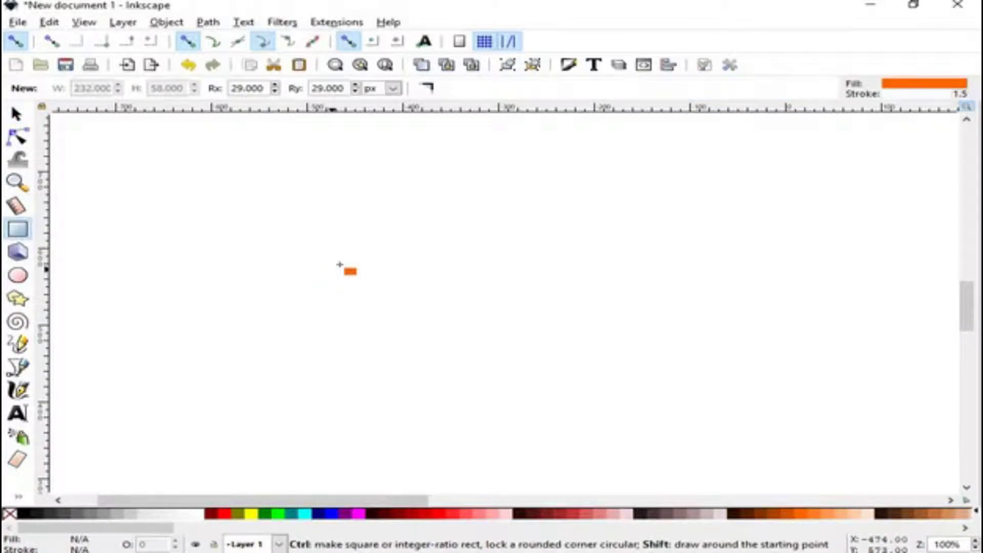
{"action": "mouse_move", "coordinate": [340, 252]}
{"action": "left_mouse_down"}
{"action": "mouse_move", "coordinate": [503, 279]}
{"action": "mouse_move", "coordinate": [508, 226]}
{"action": "left_mouse_up"}
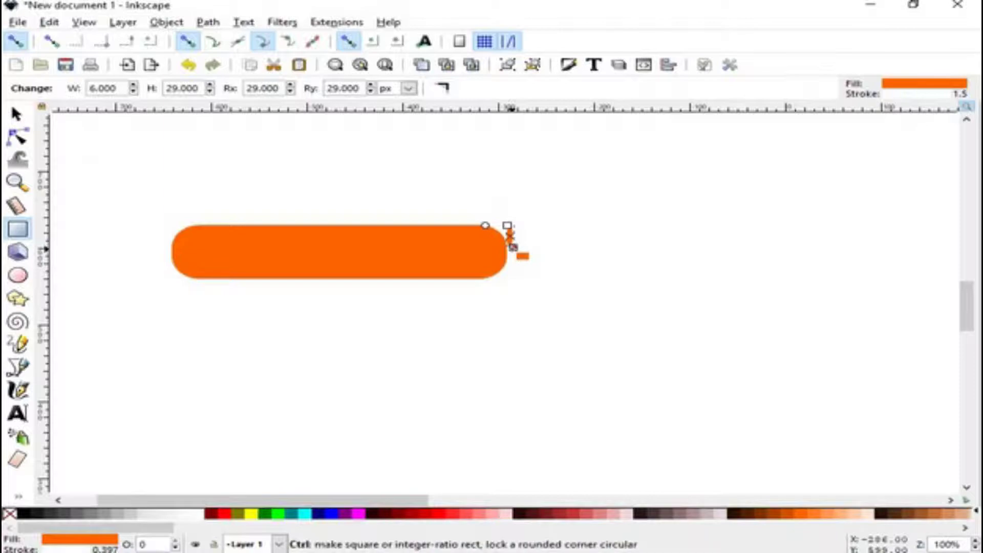
{"action": "key", "text": "ctrl+z"}
Step: Remove the rectangle's corner rounding and move it right toward the canvas centre
{"action": "left_click", "coordinate": [17, 137]}
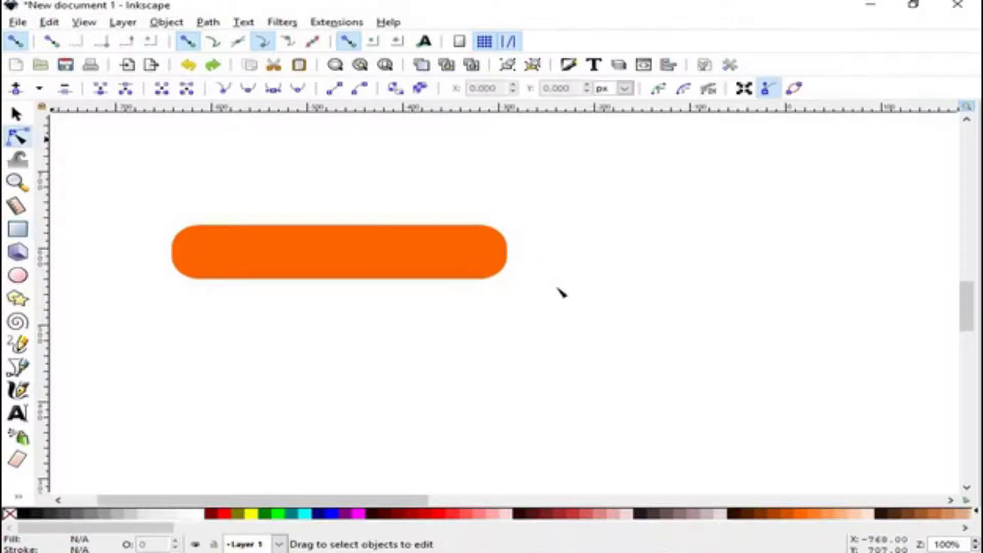
{"action": "left_click", "coordinate": [487, 265]}
{"action": "left_click_drag", "start_coordinate": [509, 248], "coordinate": [504, 224]}
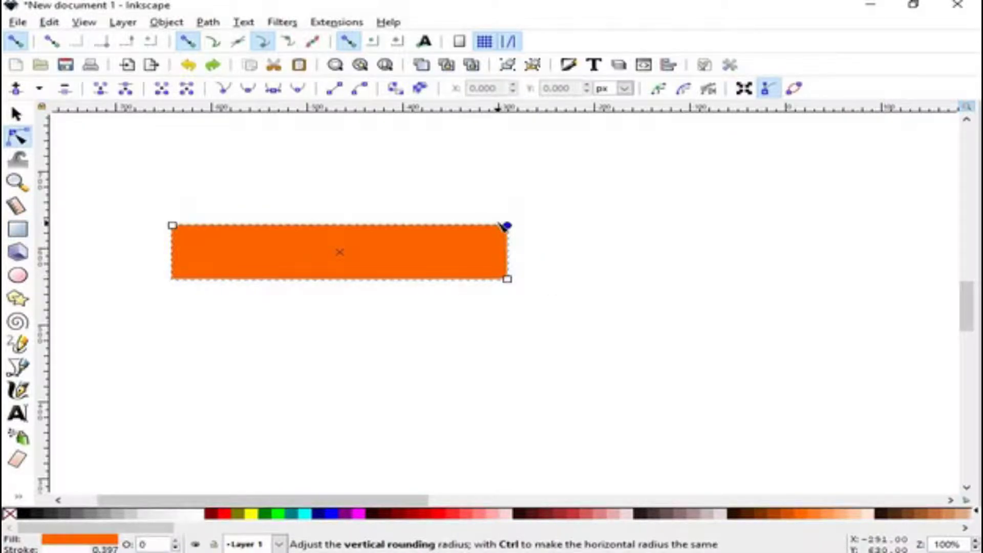
{"action": "left_click", "coordinate": [16, 113]}
{"action": "left_click_drag", "start_coordinate": [407, 274], "coordinate": [520, 286]}
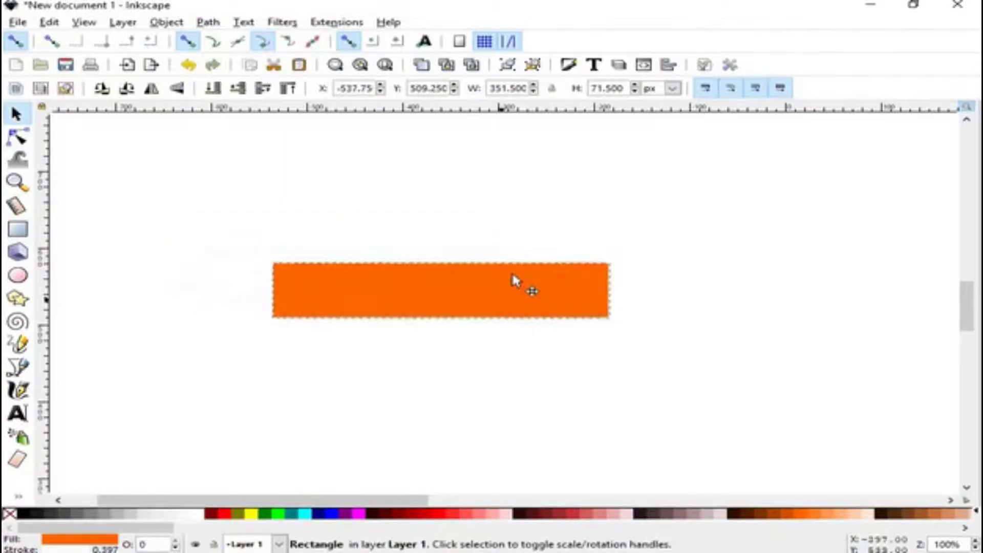
{"action": "left_click", "coordinate": [551, 362]}
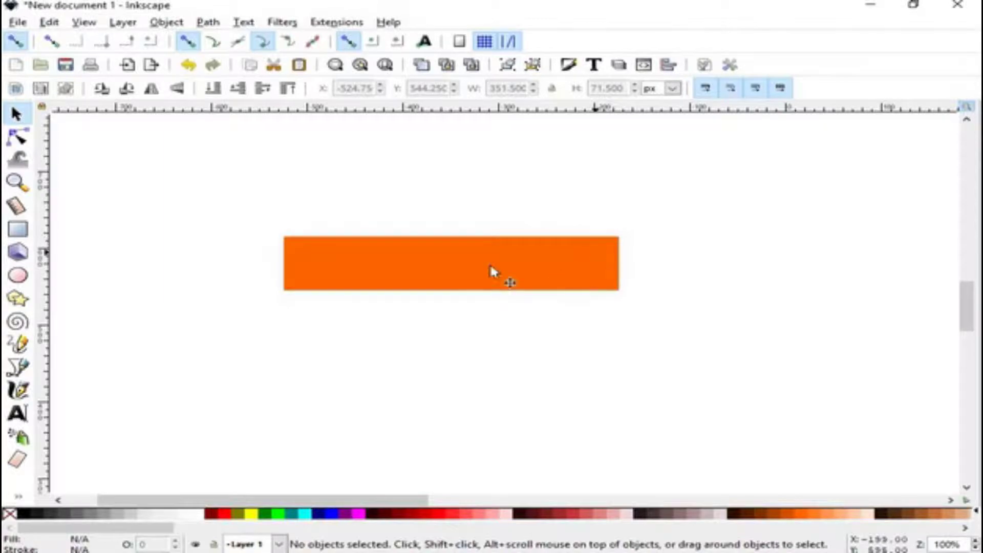
Step: Drag the rectangle's rounding handle down so both ends become fully rounded, then reselect it
{"action": "left_click", "coordinate": [16, 138]}
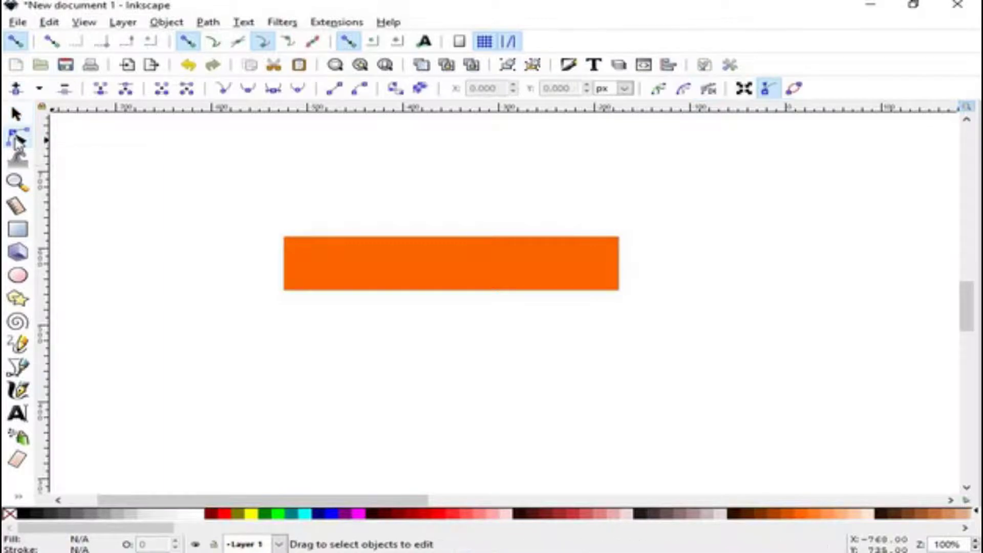
{"action": "left_click", "coordinate": [415, 273]}
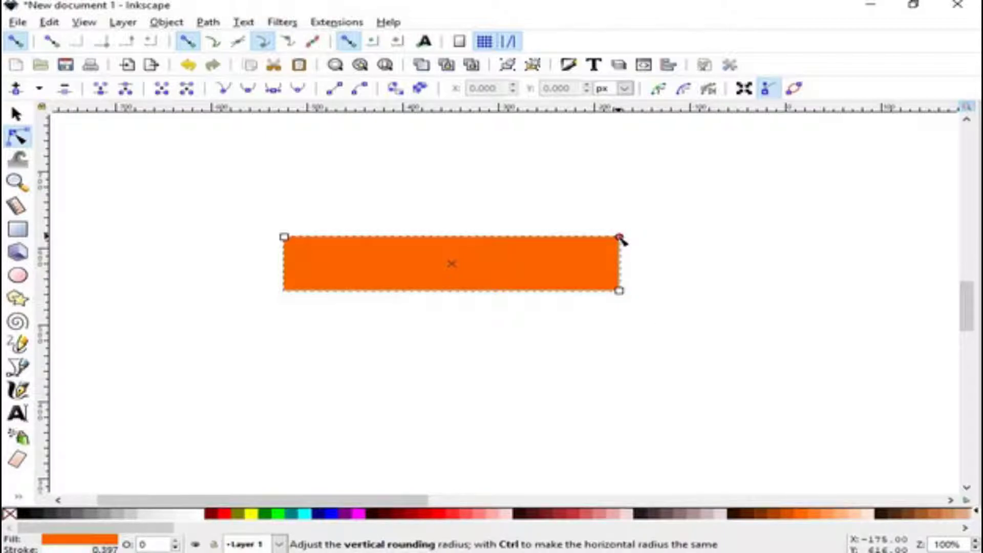
{"action": "left_click_drag", "start_coordinate": [620, 237], "coordinate": [625, 265]}
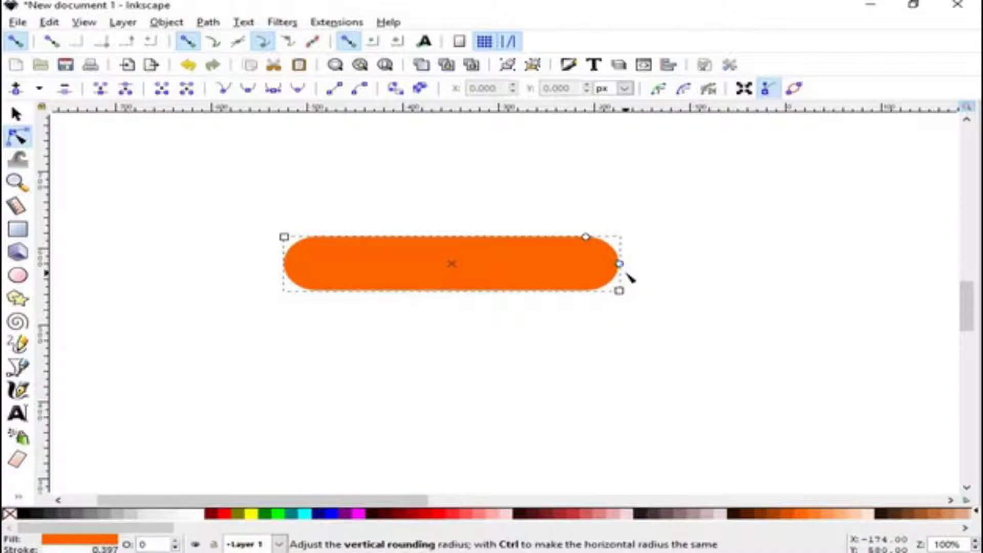
{"action": "key", "text": "s"}
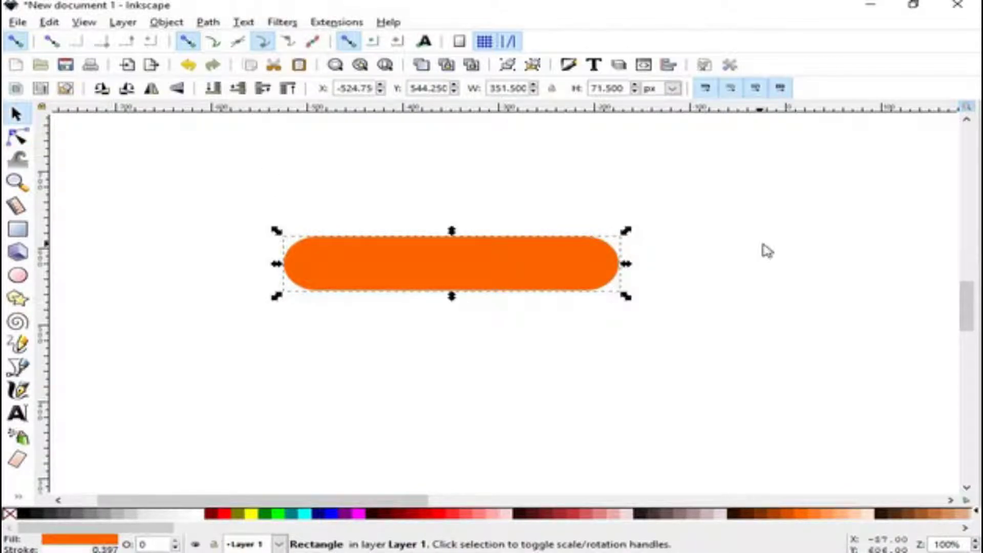
{"action": "left_click", "coordinate": [766, 251]}
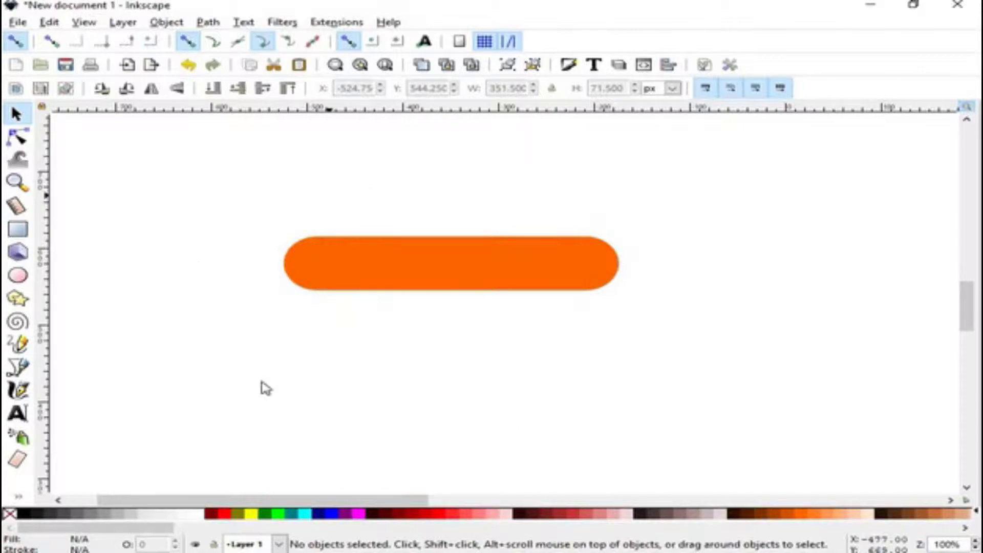
{"action": "left_click", "coordinate": [546, 273]}
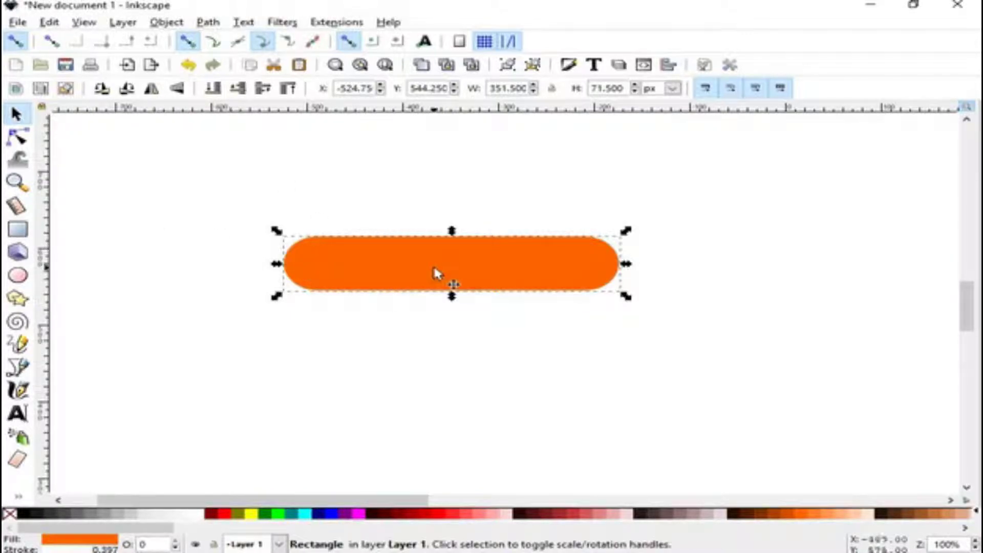
Step: Convert the pill to a path, pull its right node into a point and shift the left nodes inward
{"action": "left_click", "coordinate": [206, 23]}
{"action": "left_click", "coordinate": [224, 43]}
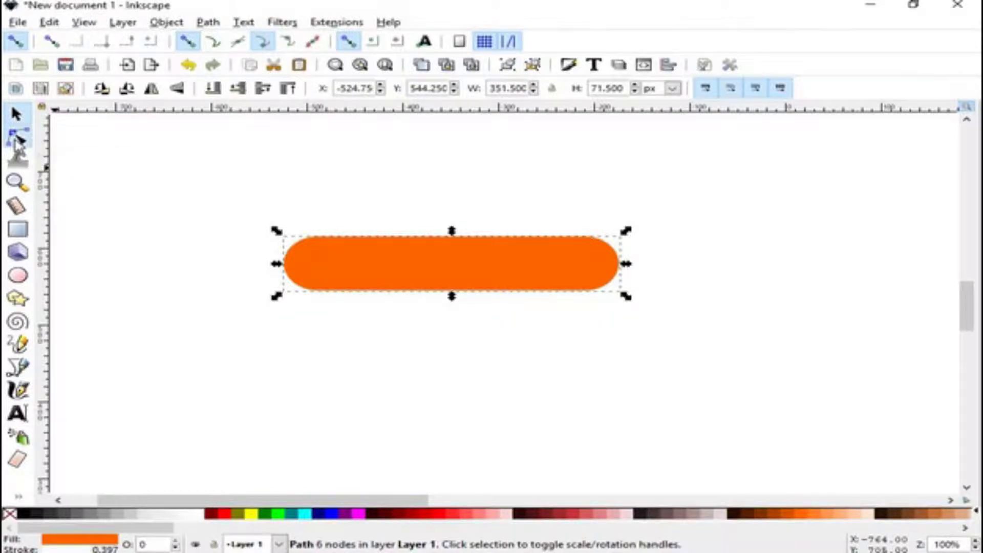
{"action": "left_click", "coordinate": [16, 137]}
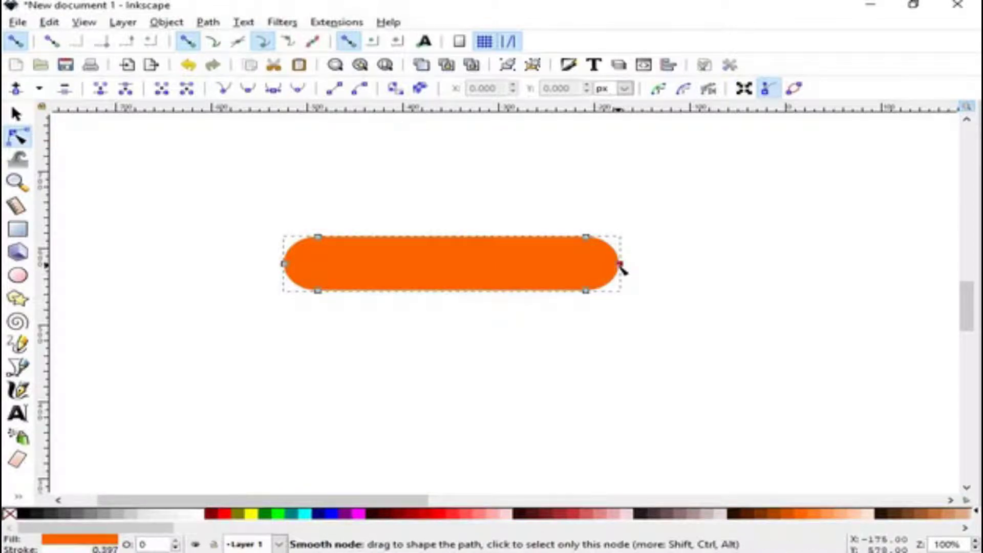
{"action": "left_click", "coordinate": [620, 265]}
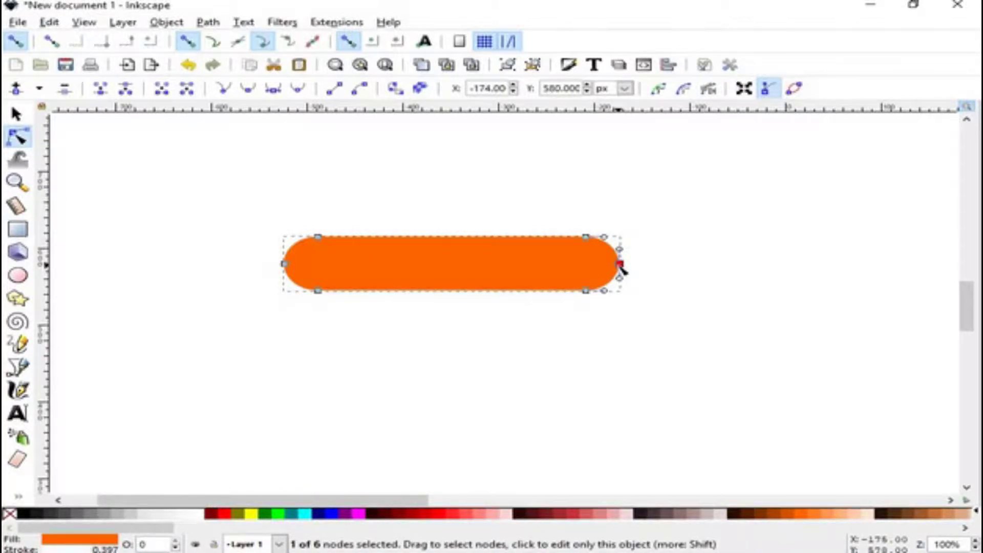
{"action": "left_click_drag", "start_coordinate": [625, 265], "coordinate": [710, 275]}
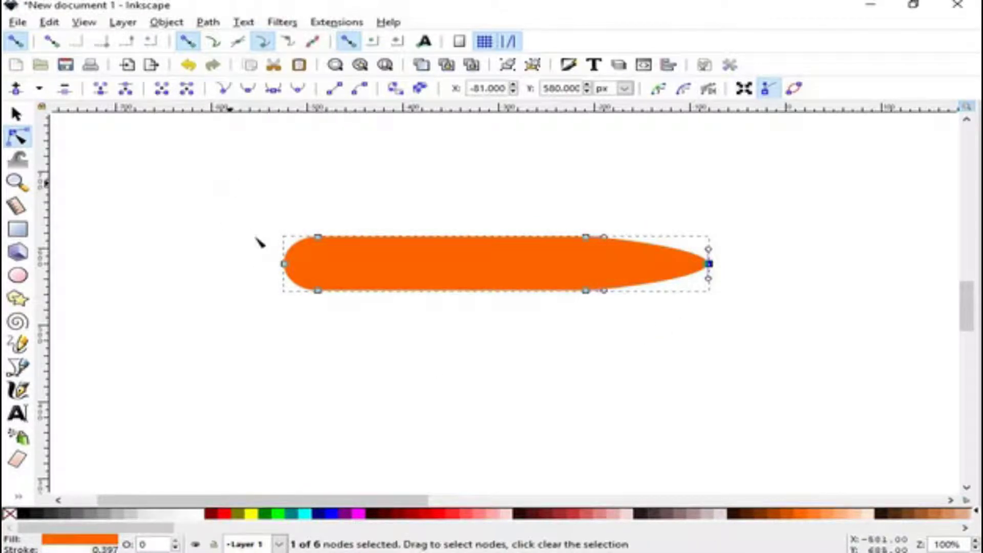
{"action": "left_click_drag", "start_coordinate": [228, 182], "coordinate": [370, 343]}
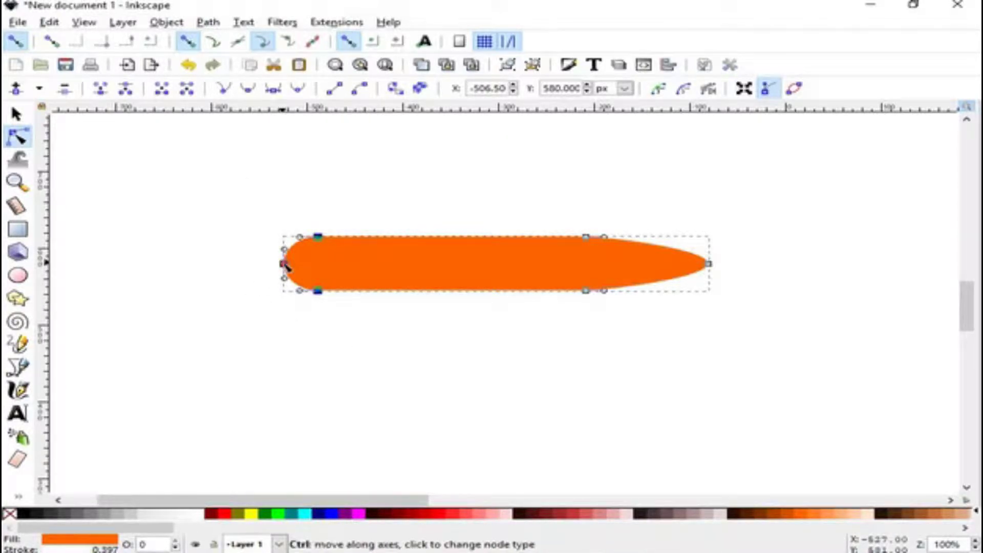
{"action": "left_click_drag", "start_coordinate": [309, 269], "coordinate": [478, 281]}
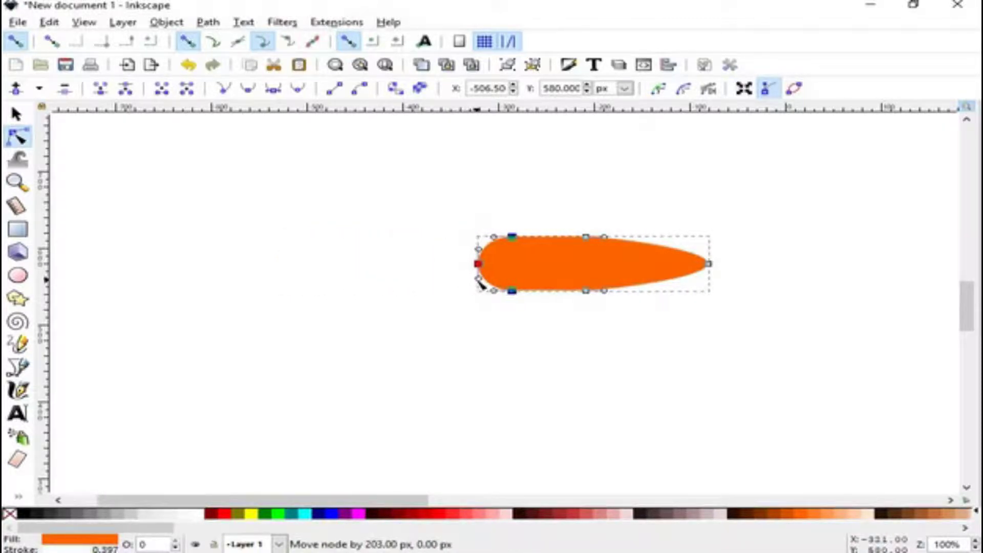
Step: Move the bullet shape right and down and scale it slightly smaller
{"action": "left_click", "coordinate": [23, 122]}
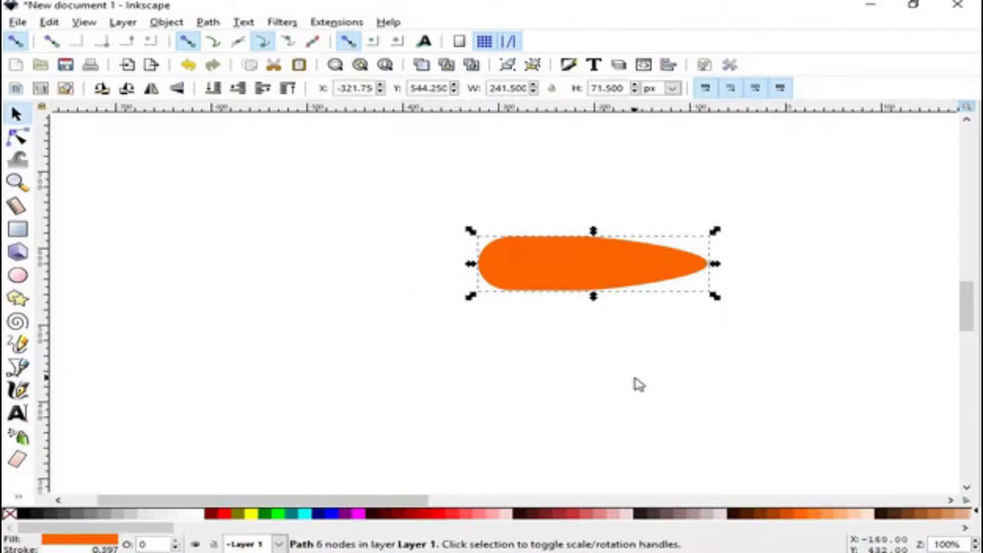
{"action": "left_click", "coordinate": [634, 384]}
{"action": "mouse_move", "coordinate": [617, 247]}
{"action": "left_mouse_down"}
{"action": "mouse_move", "coordinate": [712, 318]}
{"action": "mouse_move", "coordinate": [735, 301]}
{"action": "left_mouse_up"}
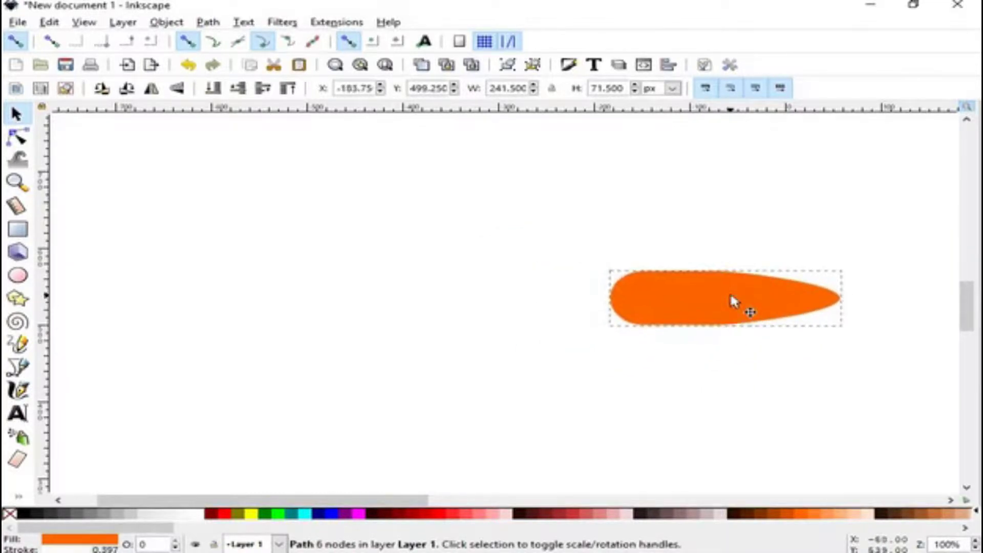
{"action": "left_click_drag", "start_coordinate": [853, 336], "coordinate": [851, 354]}
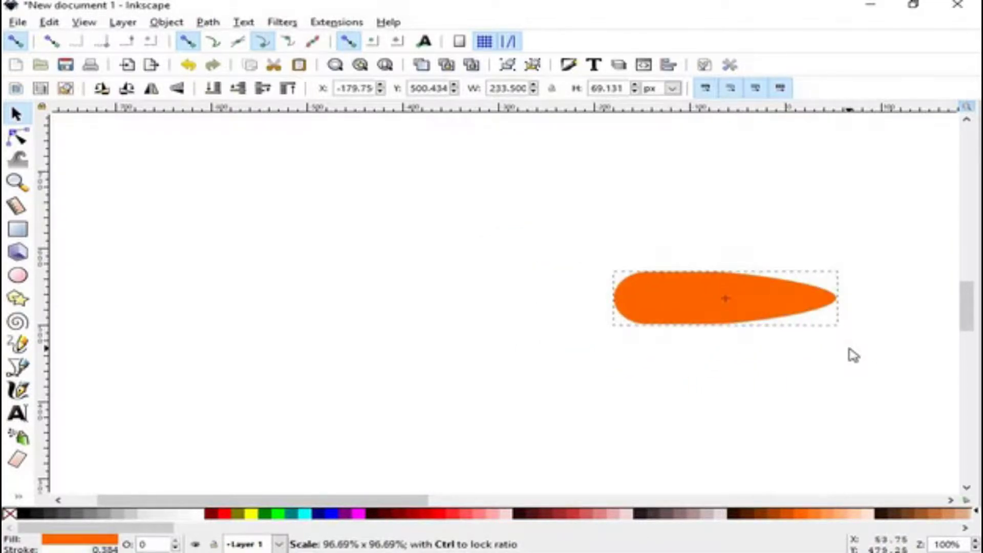
{"action": "left_click_drag", "start_coordinate": [740, 312], "coordinate": [822, 306]}
{"action": "left_click", "coordinate": [701, 415]}
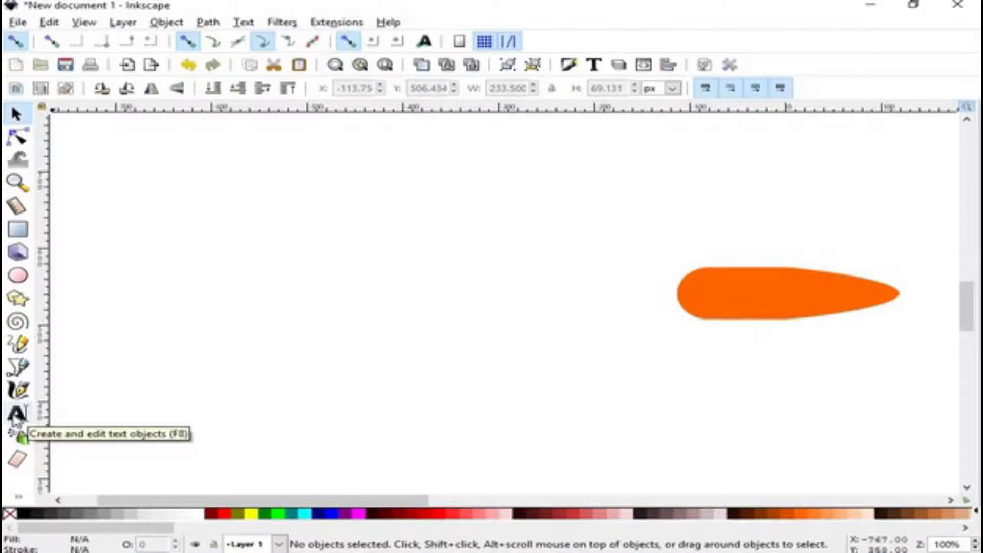
Step: Add the text 'Shot' on the canvas left of the bullet
{"action": "left_click", "coordinate": [17, 415]}
{"action": "left_click", "coordinate": [285, 342]}
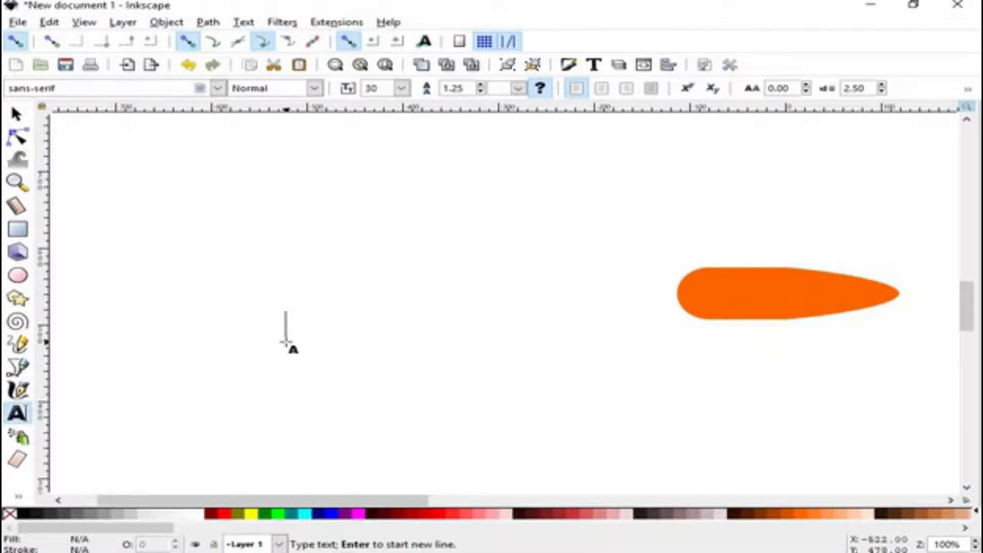
{"action": "type", "text": "Shot"}
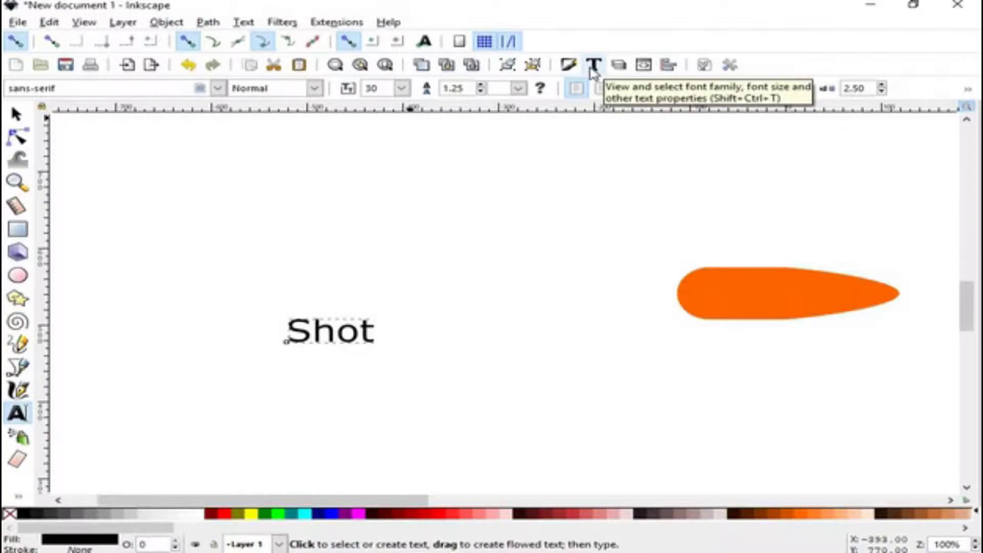
Step: Apply the Eras Bold ITC font to the Shot text in Text and Font
{"action": "left_click", "coordinate": [593, 66]}
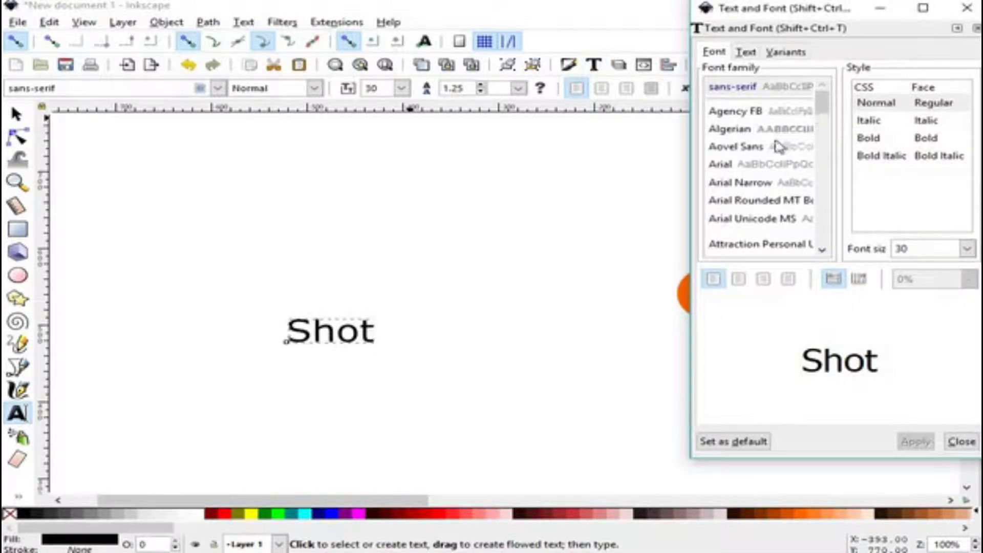
{"action": "scroll", "coordinate": [766, 145], "scroll_direction": "down", "scroll_amount": 1}
{"action": "scroll", "coordinate": [767, 145], "scroll_direction": "down", "scroll_amount": 1}
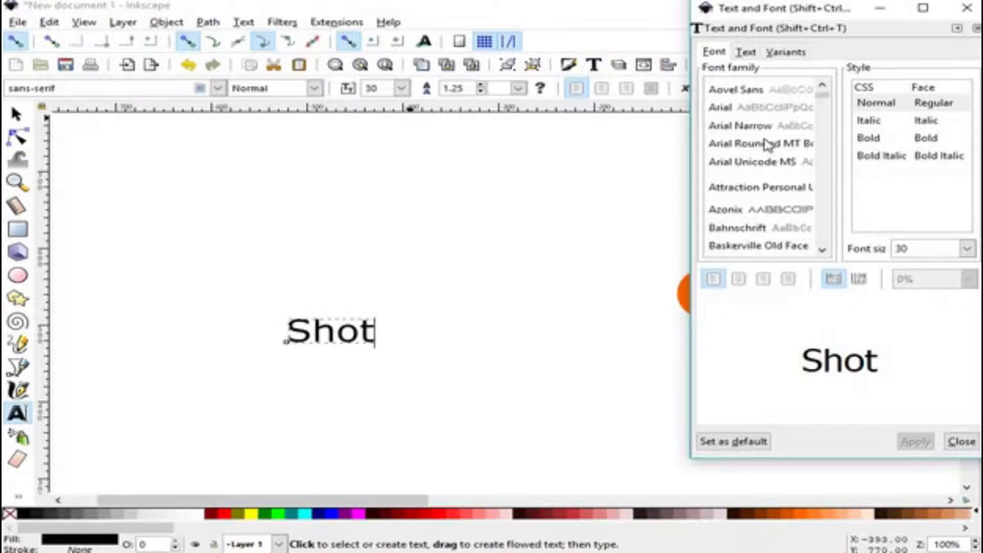
{"action": "scroll", "coordinate": [767, 145], "scroll_direction": "down", "scroll_amount": 1}
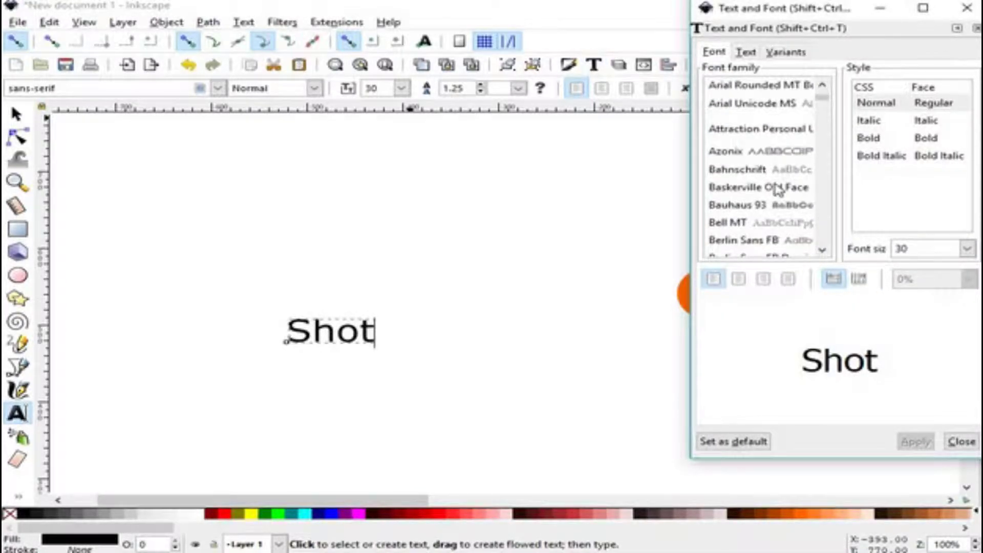
{"action": "scroll", "coordinate": [777, 189], "scroll_direction": "down", "scroll_amount": 3}
{"action": "scroll", "coordinate": [778, 189], "scroll_direction": "down", "scroll_amount": 3}
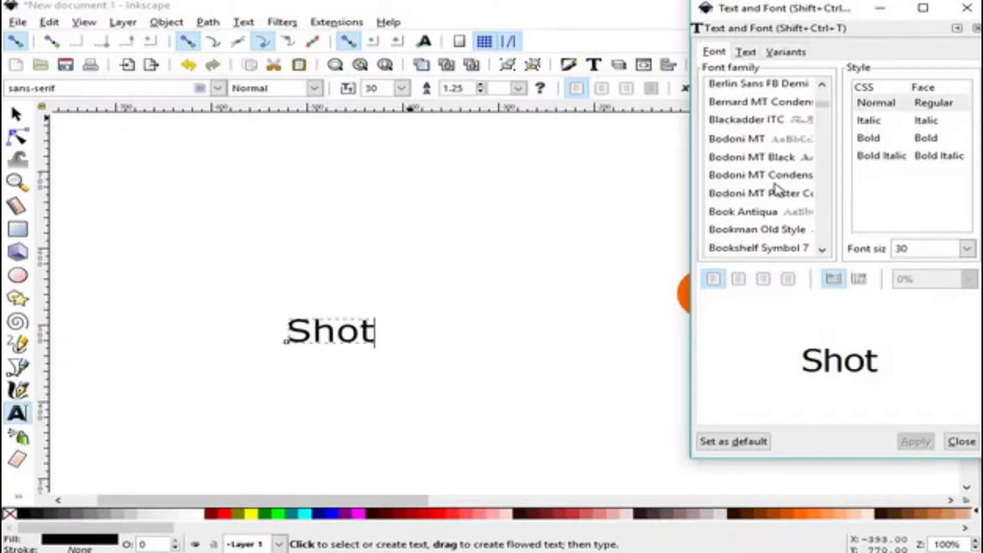
{"action": "scroll", "coordinate": [778, 190], "scroll_direction": "down", "scroll_amount": 3}
{"action": "scroll", "coordinate": [778, 190], "scroll_direction": "down", "scroll_amount": 3}
{"action": "scroll", "coordinate": [778, 190], "scroll_direction": "down", "scroll_amount": 3}
{"action": "scroll", "coordinate": [777, 189], "scroll_direction": "down", "scroll_amount": 3}
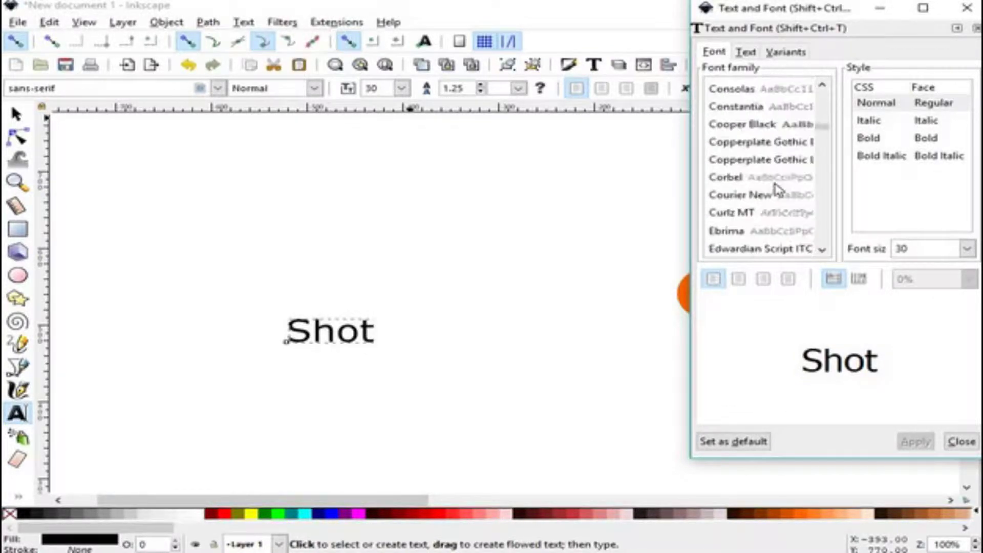
{"action": "scroll", "coordinate": [778, 190], "scroll_direction": "down", "scroll_amount": 3}
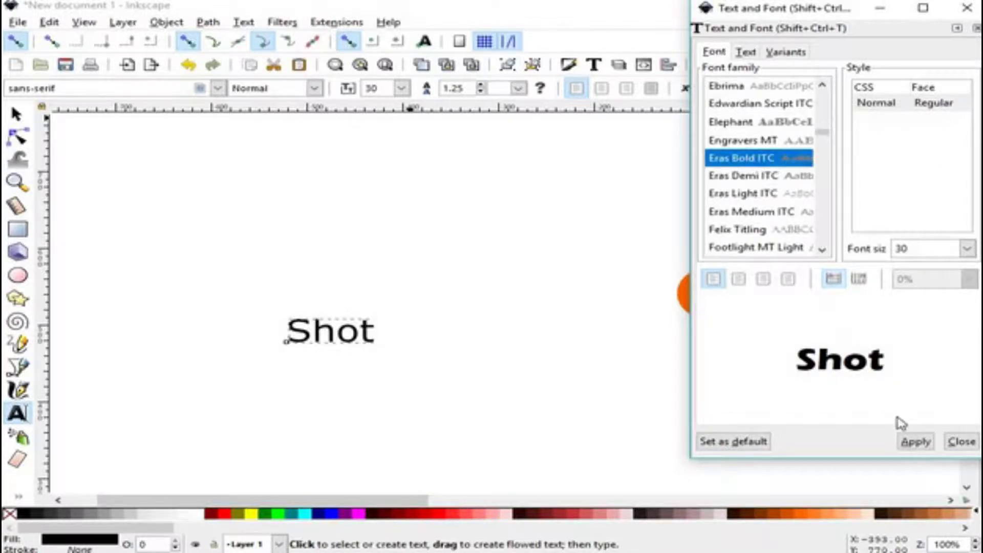
{"action": "left_click", "coordinate": [915, 443]}
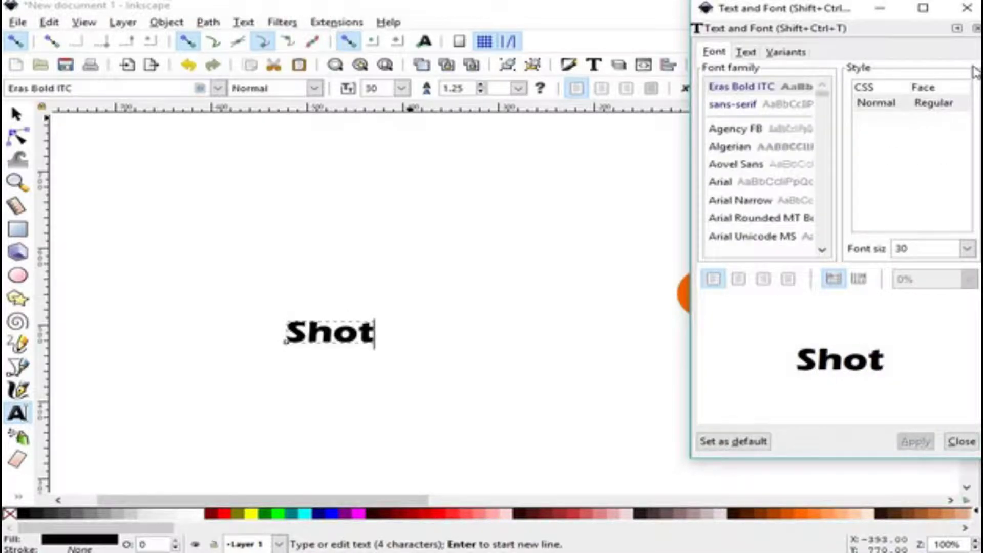
{"action": "left_click", "coordinate": [966, 14]}
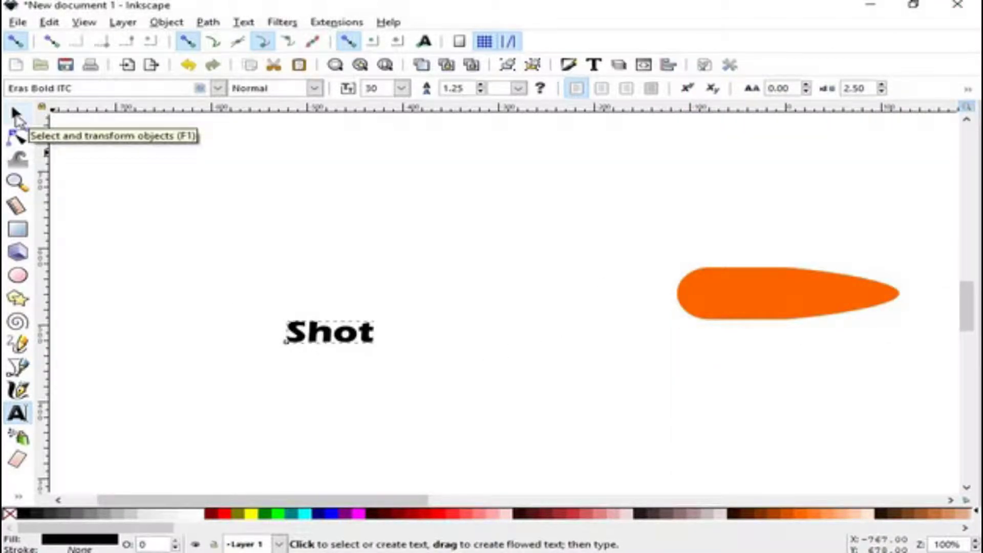
Step: Move the Shot text and scale it proportionally from its centre to span most of the page
{"action": "left_click", "coordinate": [16, 113]}
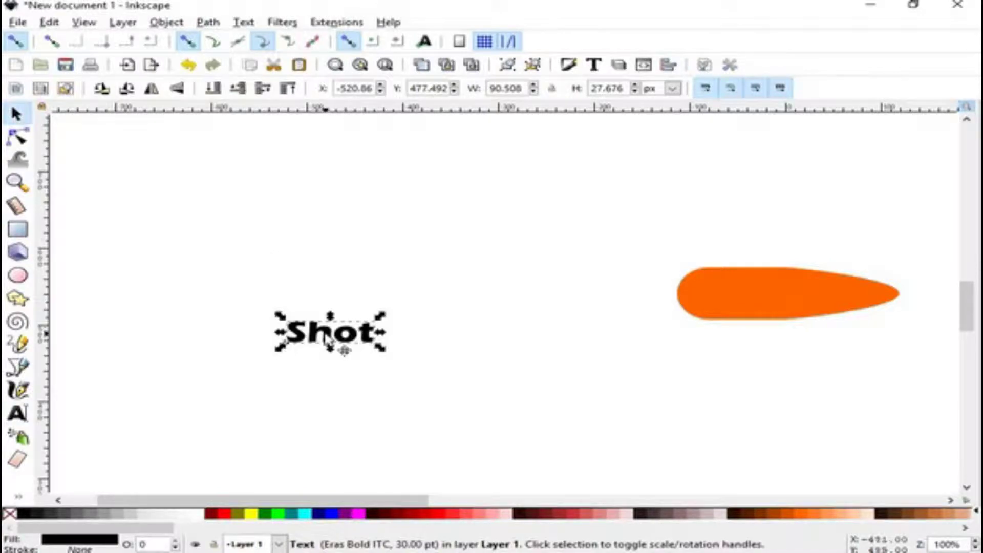
{"action": "mouse_move", "coordinate": [331, 339]}
{"action": "left_mouse_down"}
{"action": "mouse_move", "coordinate": [433, 231]}
{"action": "mouse_move", "coordinate": [408, 231]}
{"action": "left_mouse_up"}
{"action": "key", "text": "ctrl"}
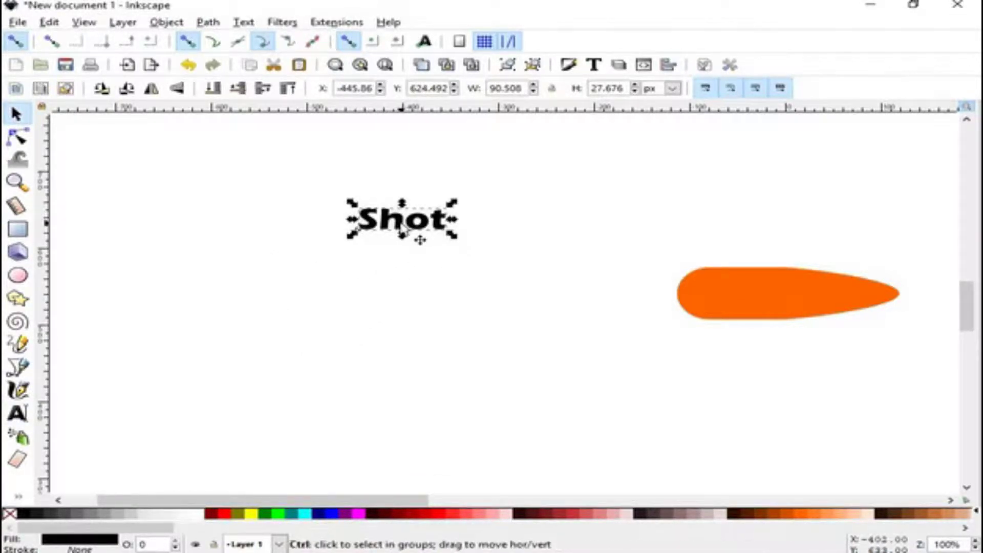
{"action": "key", "text": "ctrl+shift"}
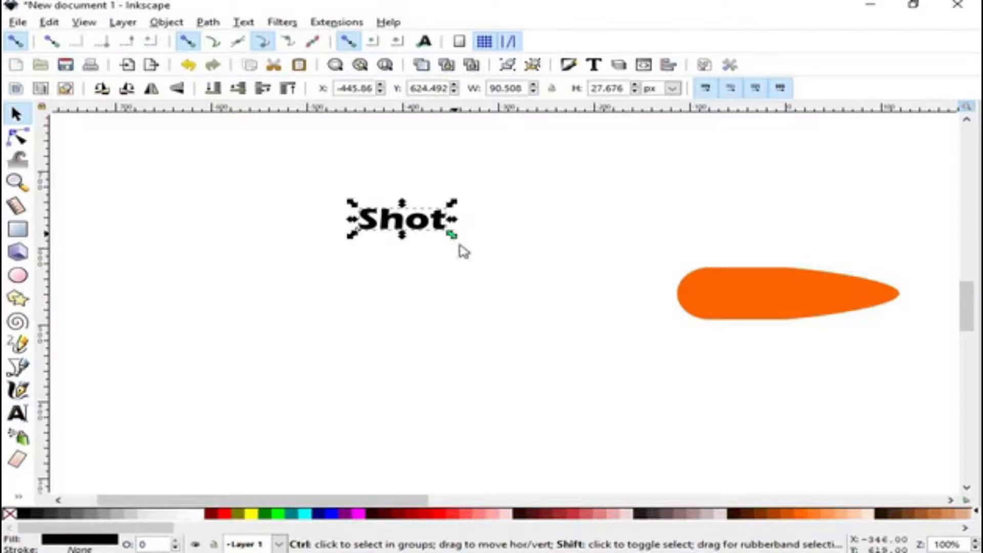
{"action": "left_click_drag", "start_coordinate": [460, 247], "coordinate": [657, 360]}
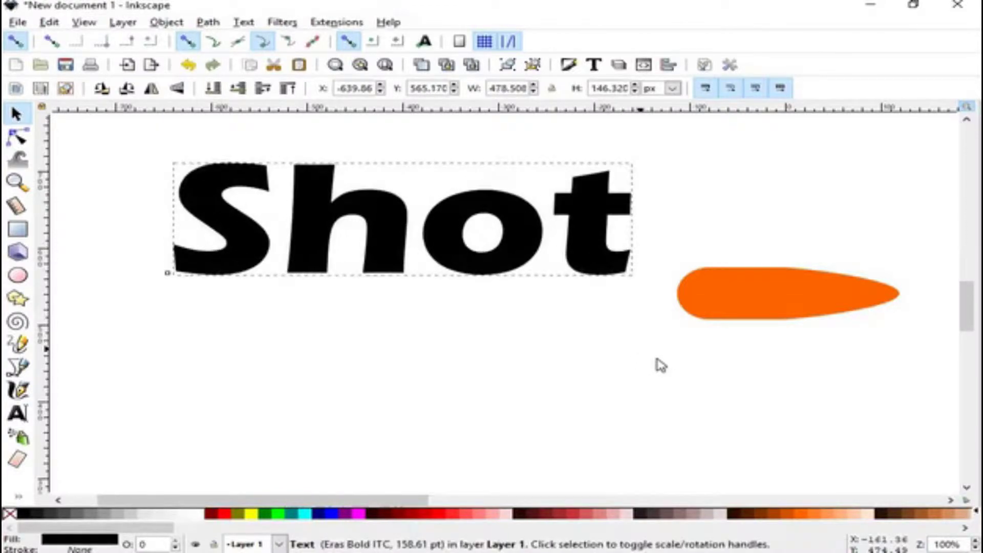
{"action": "left_click_drag", "start_coordinate": [661, 366], "coordinate": [625, 351]}
{"action": "left_click_drag", "start_coordinate": [525, 296], "coordinate": [520, 338]}
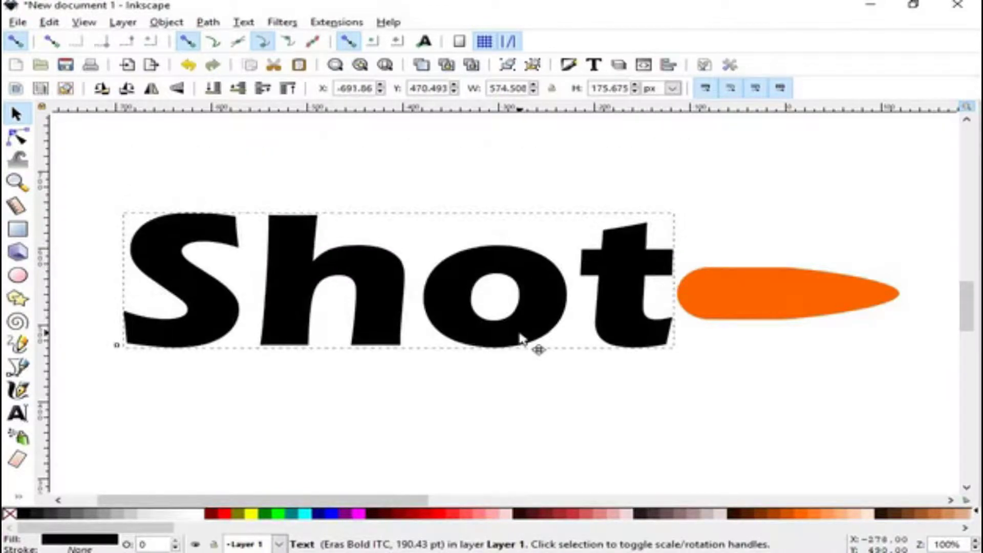
{"action": "left_click_drag", "start_coordinate": [681, 358], "coordinate": [715, 397]}
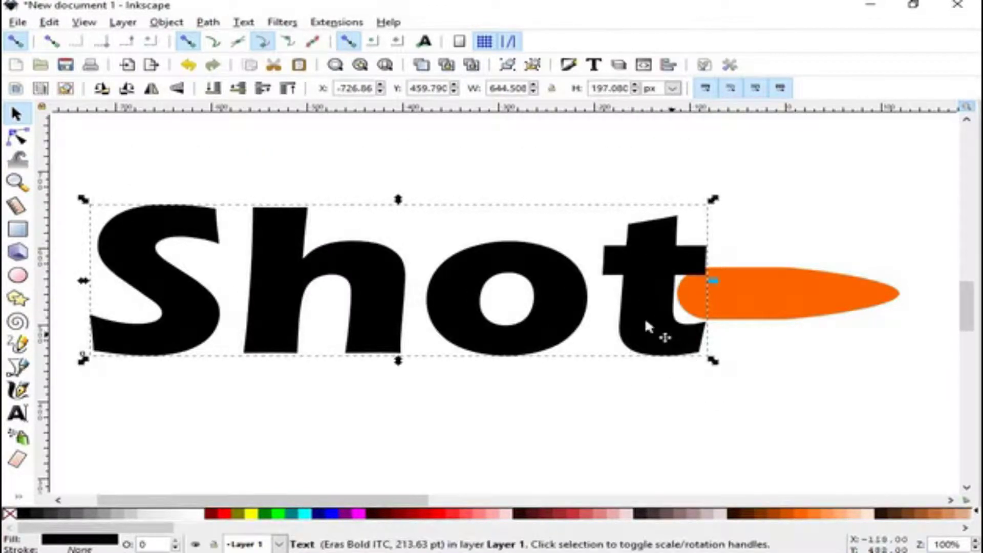
{"action": "left_click_drag", "start_coordinate": [646, 325], "coordinate": [623, 335]}
{"action": "left_click", "coordinate": [814, 318]}
Step: Drag the orange bullet over the letters and bring it in front of the text
{"action": "mouse_move", "coordinate": [790, 303]}
{"action": "left_mouse_down"}
{"action": "mouse_move", "coordinate": [732, 297]}
{"action": "mouse_move", "coordinate": [572, 319]}
{"action": "left_mouse_up"}
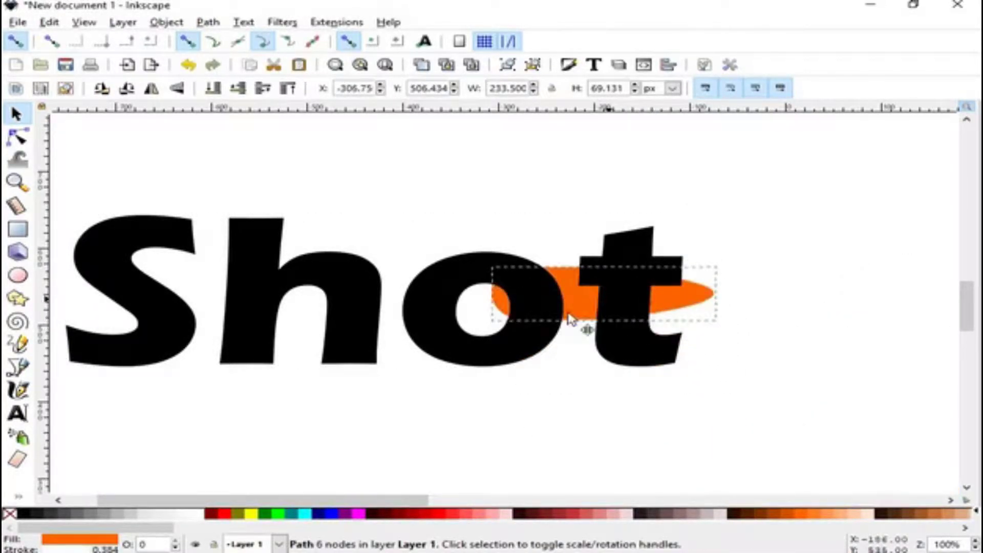
{"action": "left_click_drag", "start_coordinate": [572, 320], "coordinate": [402, 344]}
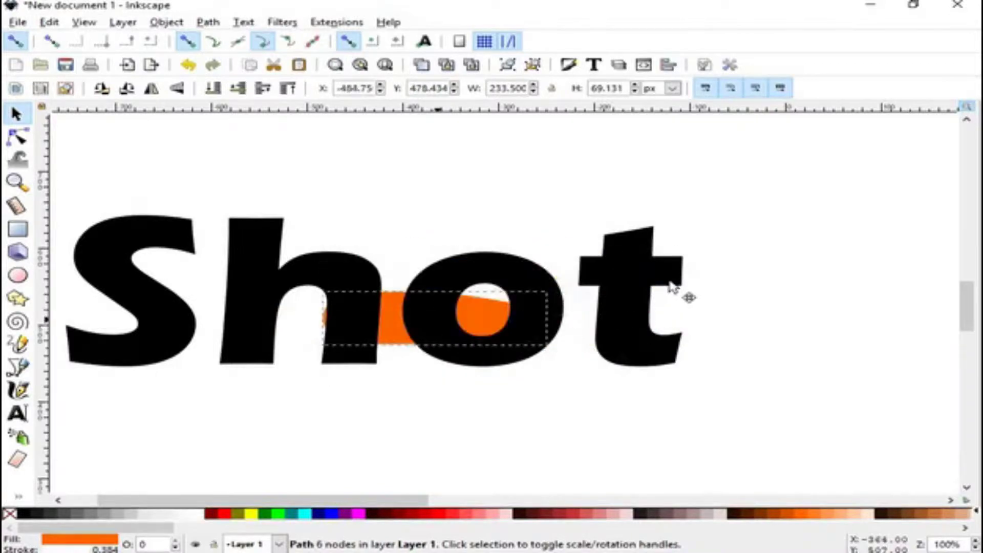
{"action": "mouse_move", "coordinate": [673, 287]}
{"action": "left_mouse_down"}
{"action": "mouse_move", "coordinate": [646, 325]}
{"action": "mouse_move", "coordinate": [613, 311]}
{"action": "left_mouse_up"}
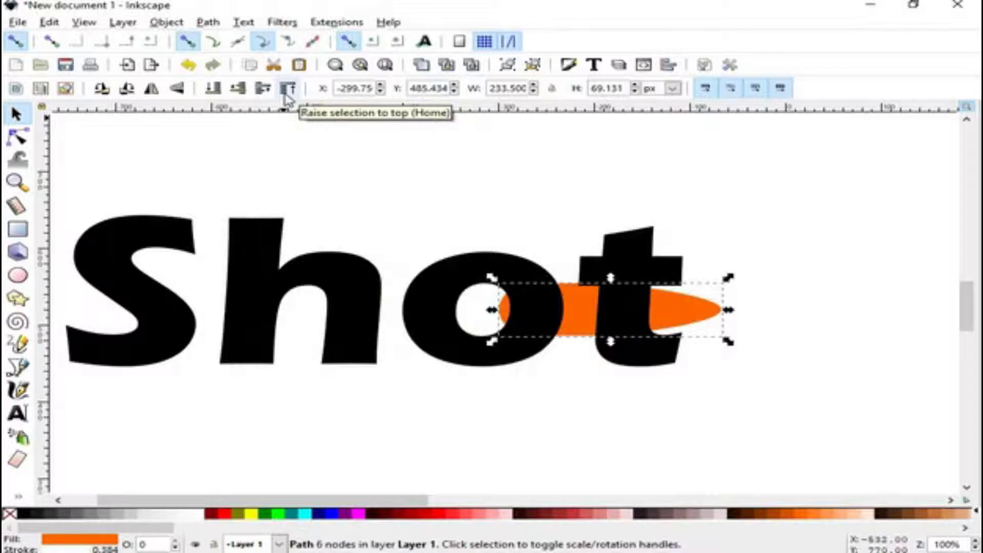
{"action": "left_click", "coordinate": [285, 92]}
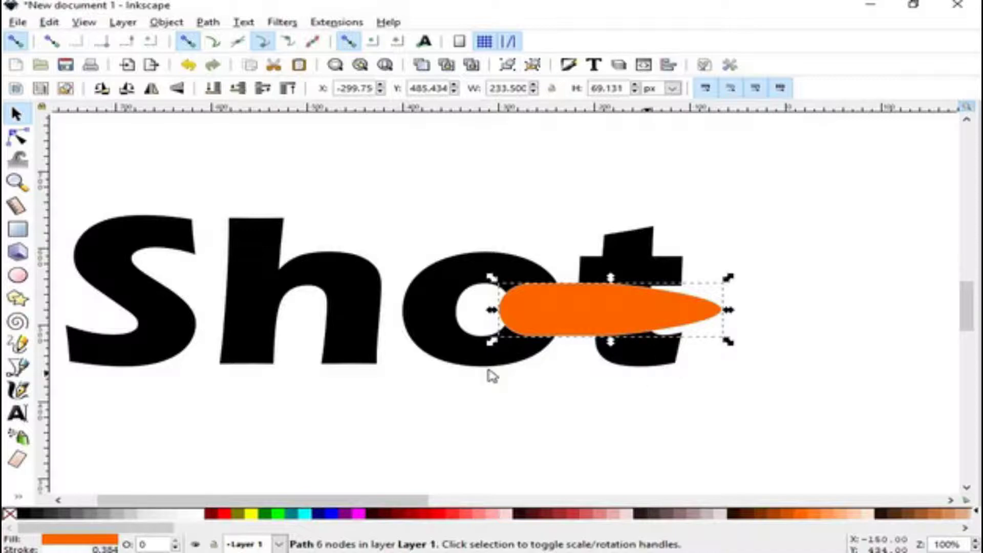
Step: Shift the Shot text right, enlarge it slightly, and move the bullet below the lettering
{"action": "left_click_drag", "start_coordinate": [456, 340], "coordinate": [505, 344]}
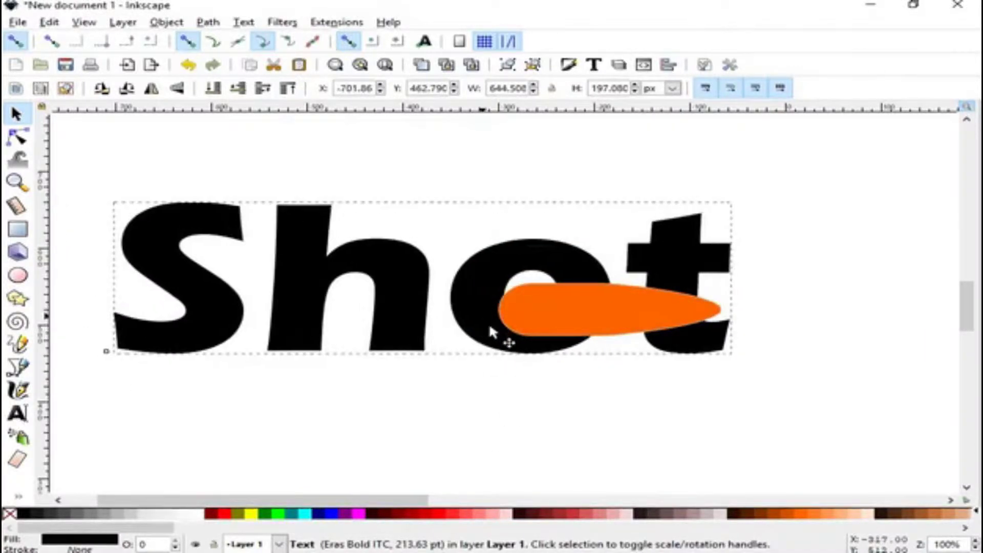
{"action": "left_click_drag", "start_coordinate": [768, 399], "coordinate": [799, 414]}
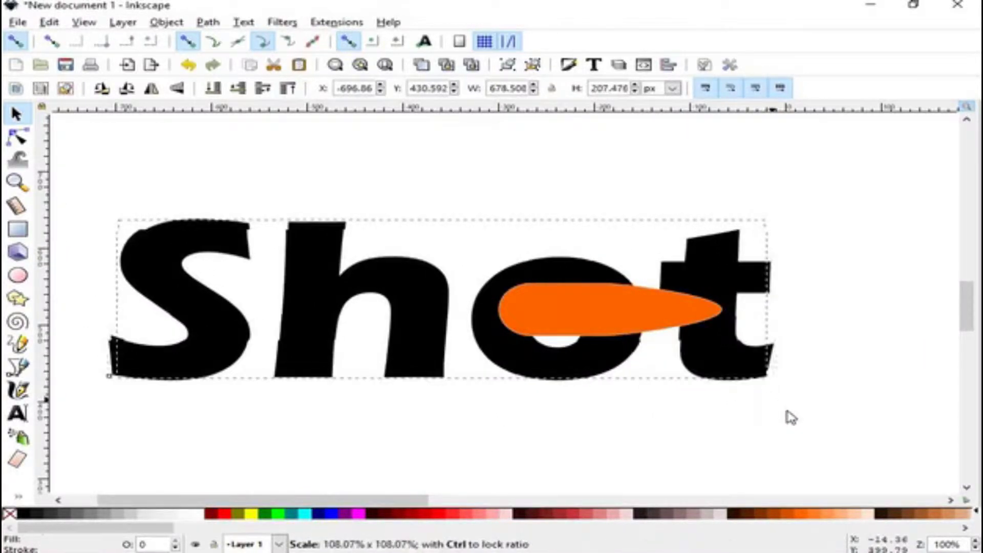
{"action": "left_click", "coordinate": [629, 319]}
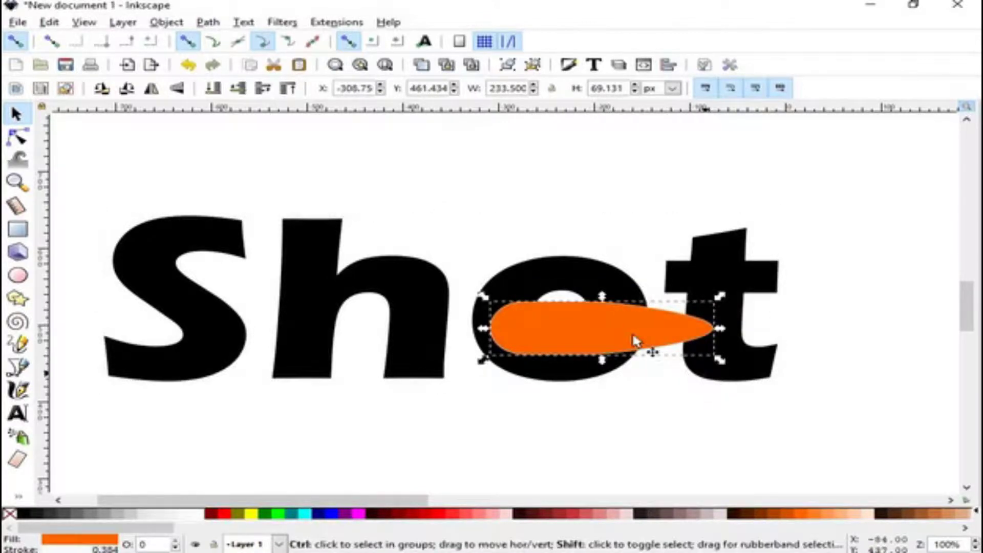
{"action": "mouse_move", "coordinate": [651, 312]}
{"action": "left_mouse_down"}
{"action": "mouse_move", "coordinate": [646, 445]}
{"action": "mouse_move", "coordinate": [651, 420]}
{"action": "left_mouse_up"}
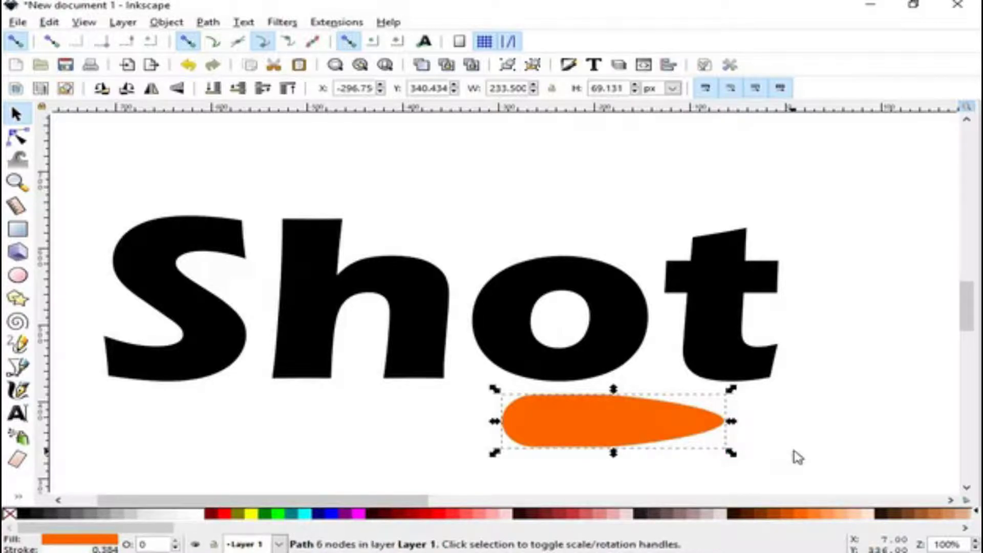
Step: Shrink the orange bullet proportionally around its centre and nudge it up and left
{"action": "key", "text": "ctrl"}
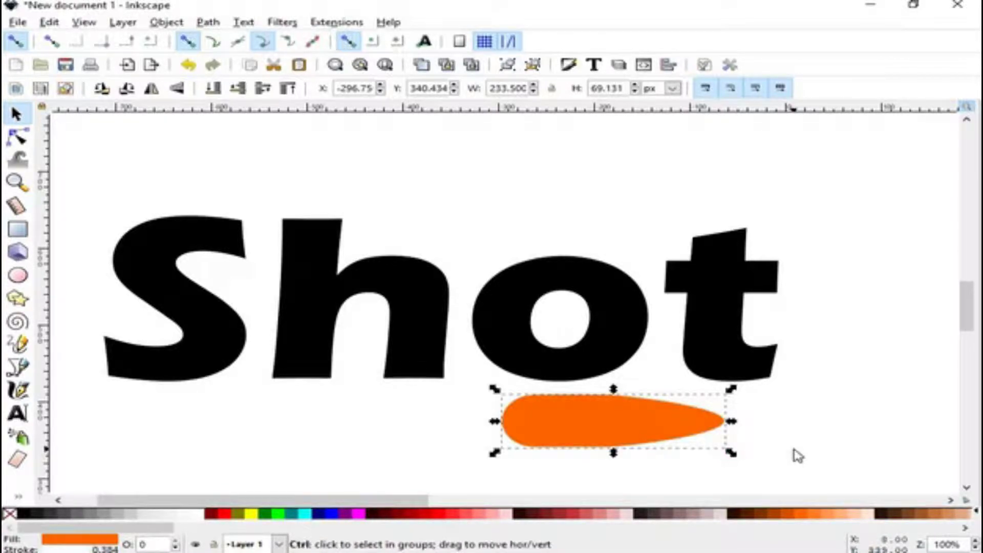
{"action": "key", "text": "shift"}
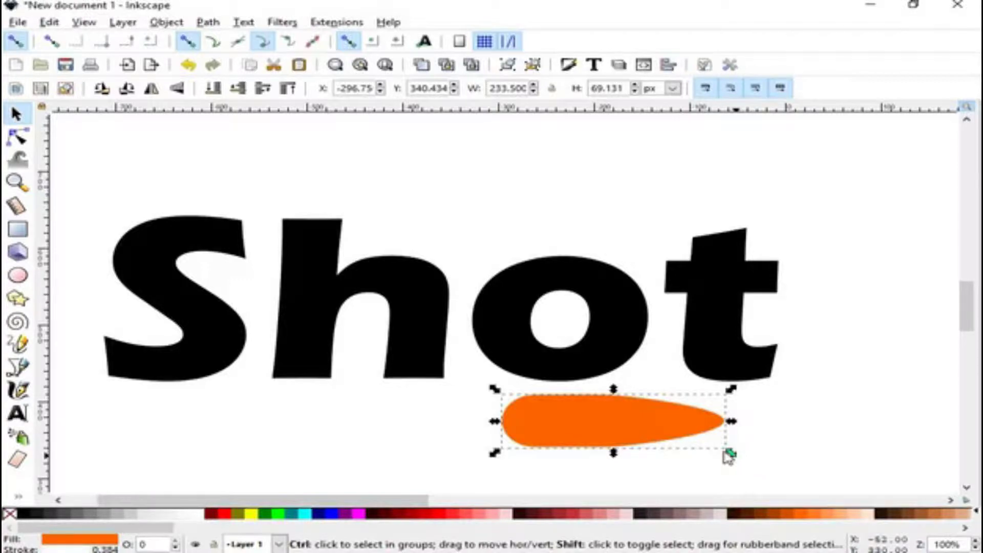
{"action": "left_click_drag", "start_coordinate": [729, 454], "coordinate": [729, 458]}
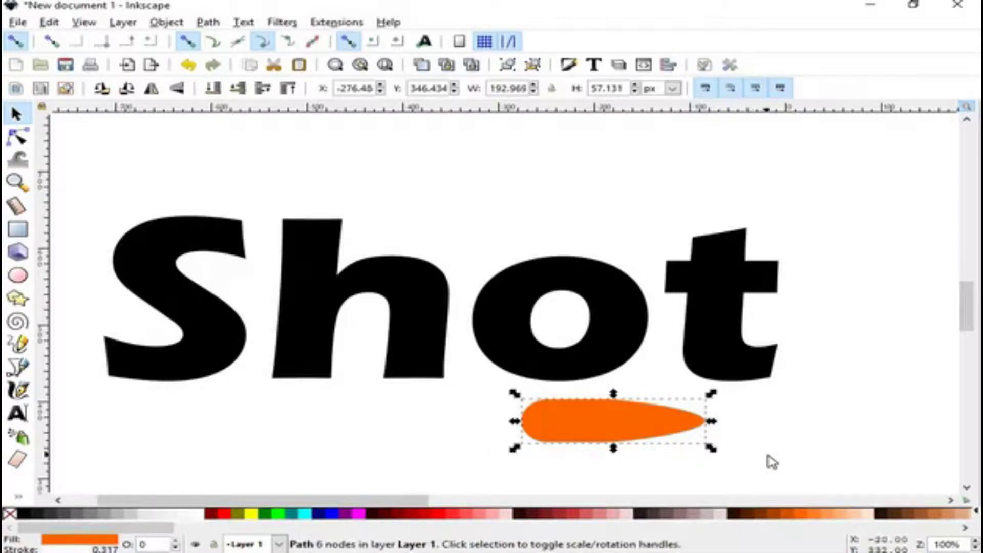
{"action": "key", "text": "comma"}
{"action": "key", "text": "comma"}
{"action": "key", "text": "comma"}
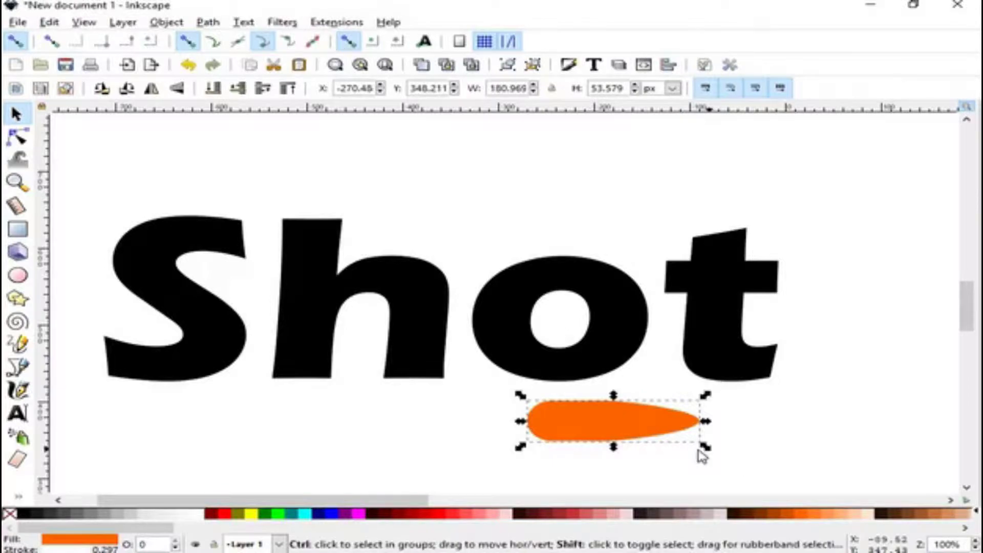
{"action": "key", "text": "Left"}
{"action": "key", "text": "Left"}
{"action": "key", "text": "Left"}
{"action": "key", "text": "Up"}
{"action": "key", "text": "Up"}
{"action": "key", "text": "Up"}
Step: Position the bullet across the h and o, then bring up the shot.svg reference
{"action": "left_click_drag", "start_coordinate": [627, 422], "coordinate": [497, 341]}
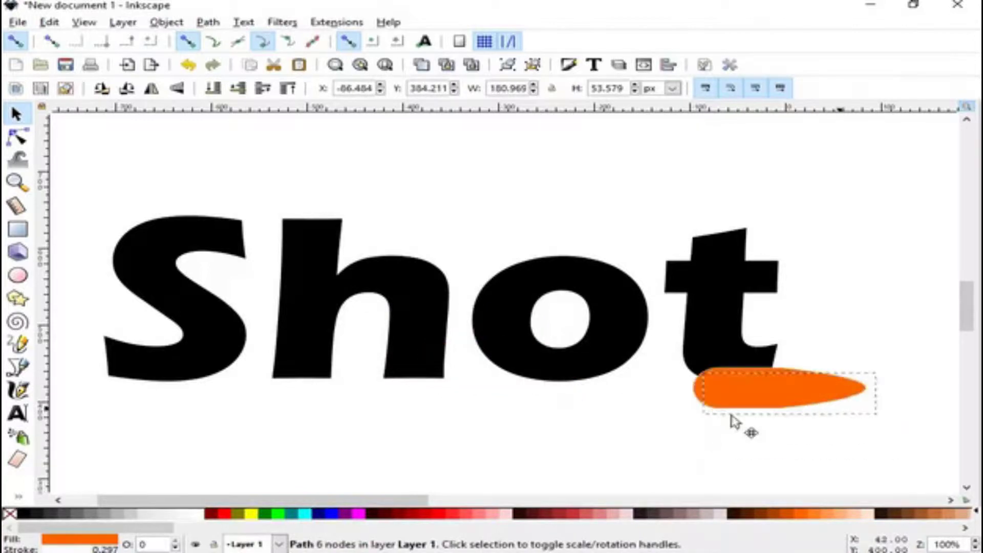
{"action": "left_click_drag", "start_coordinate": [497, 341], "coordinate": [605, 451]}
{"action": "left_click_drag", "start_coordinate": [523, 368], "coordinate": [501, 335]}
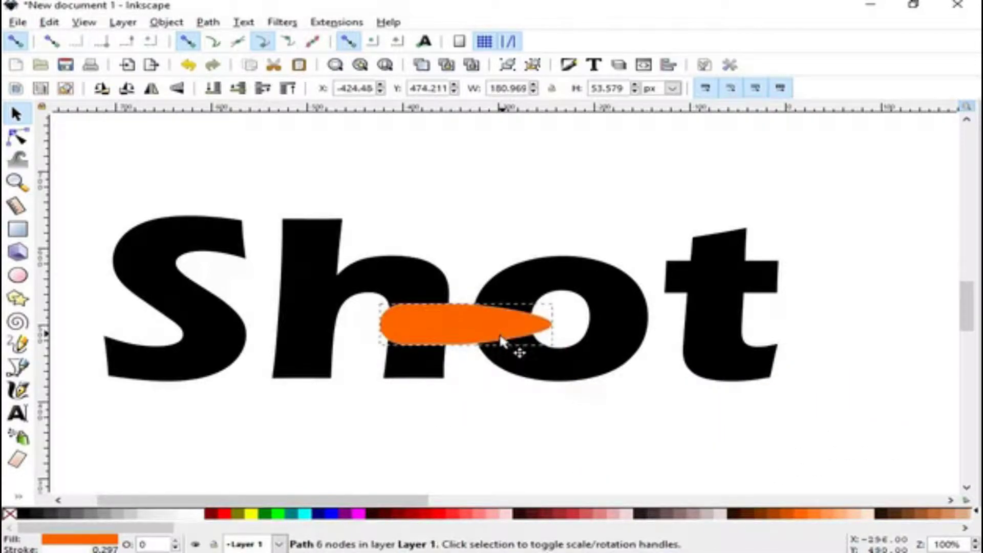
{"action": "left_click_drag", "start_coordinate": [502, 335], "coordinate": [499, 340]}
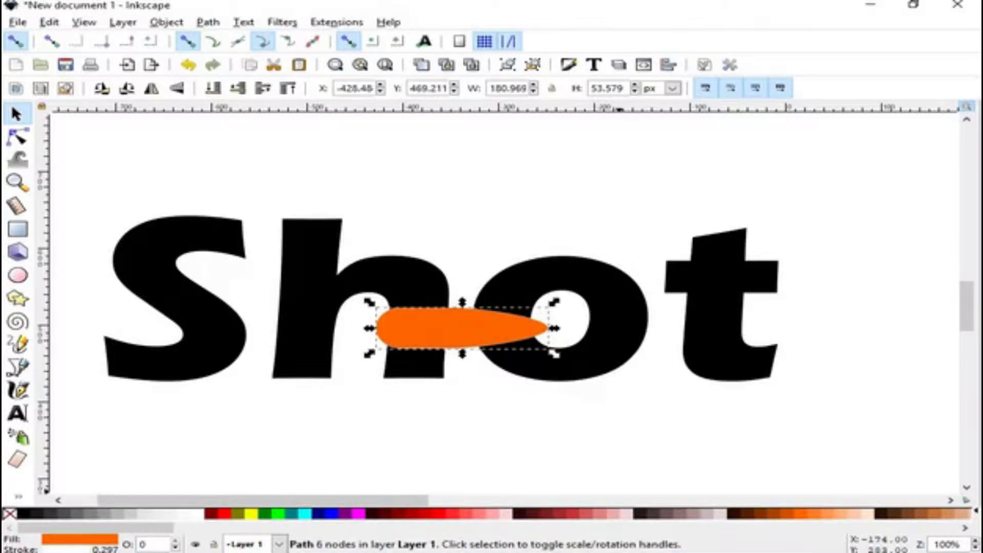
{"action": "left_click", "coordinate": [697, 530]}
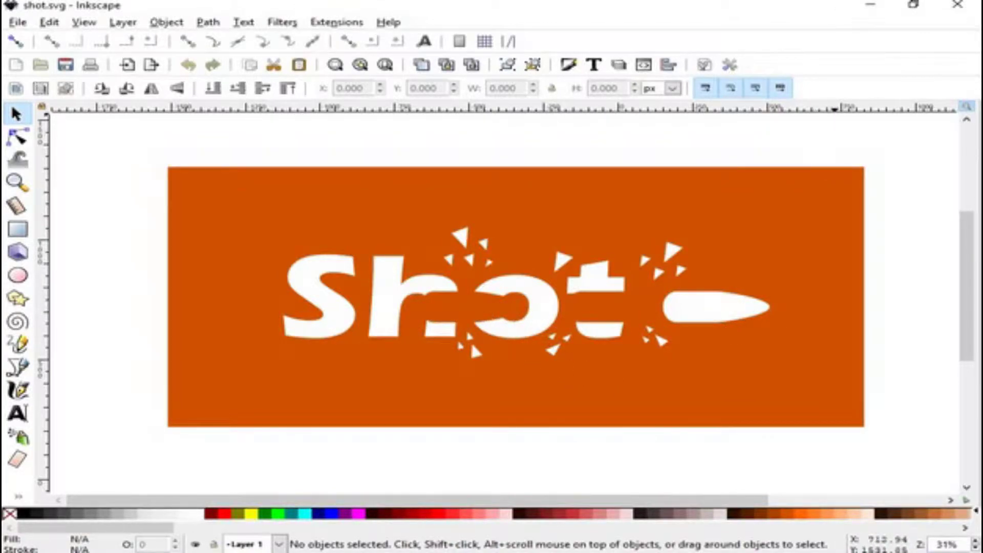
Step: Back in New document 1, duplicate the orange bullet and subtract it from the Shot text with Path > Difference
{"action": "left_click", "coordinate": [869, 6]}
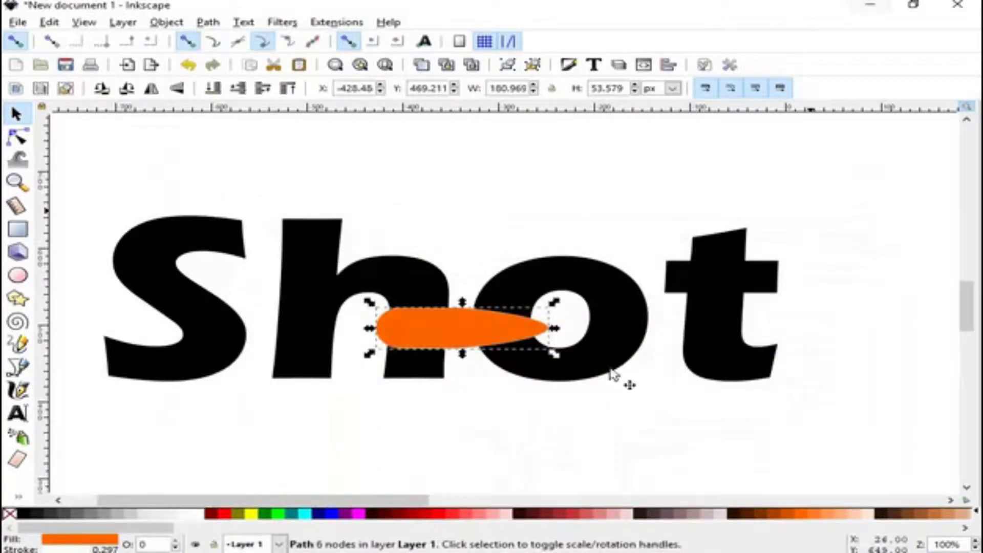
{"action": "right_click", "coordinate": [506, 334]}
{"action": "left_click", "coordinate": [567, 124]}
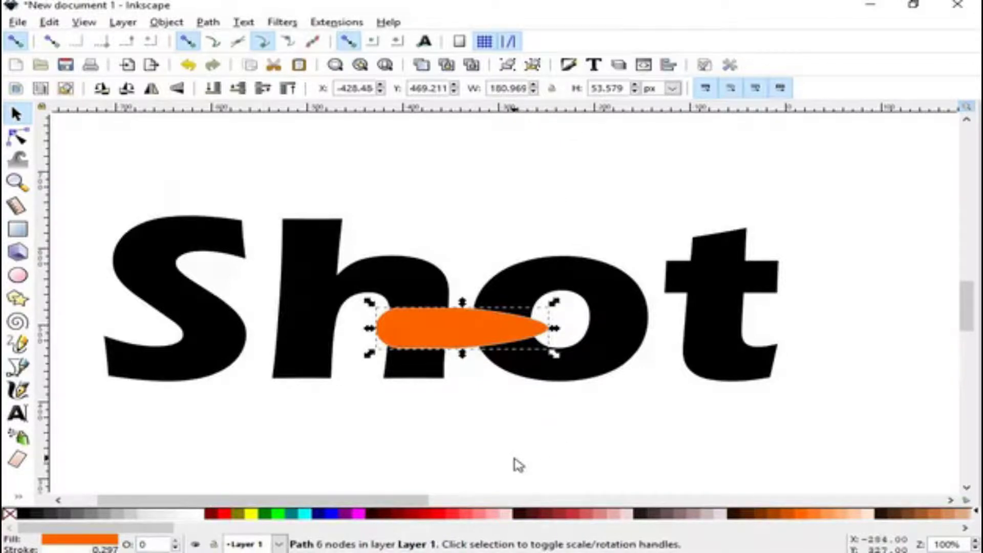
{"action": "left_click", "coordinate": [311, 262], "text": "shift"}
{"action": "left_click", "coordinate": [208, 22]}
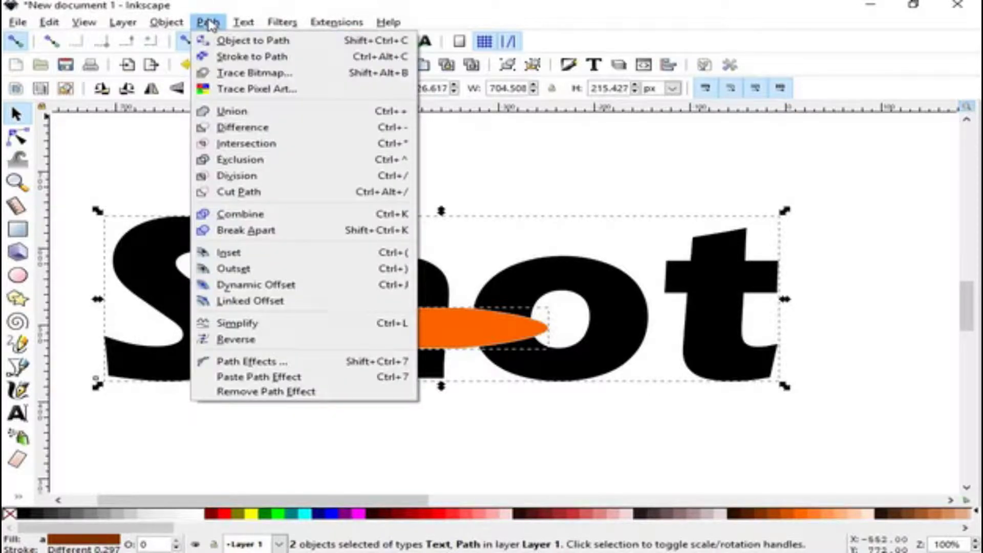
{"action": "left_click", "coordinate": [225, 127]}
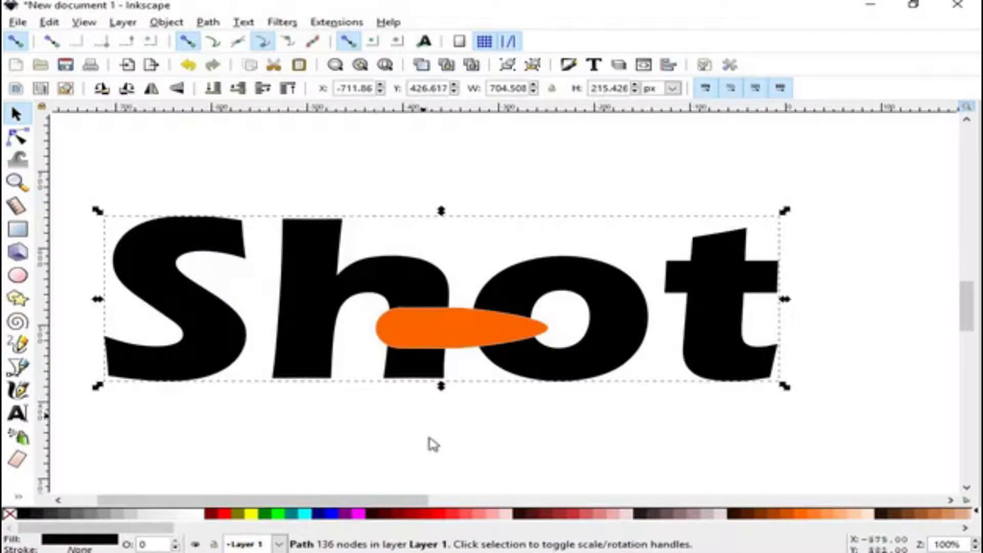
Step: Slide the orange bullet copy horizontally to the right, across the o and onto the t
{"action": "left_click", "coordinate": [448, 332]}
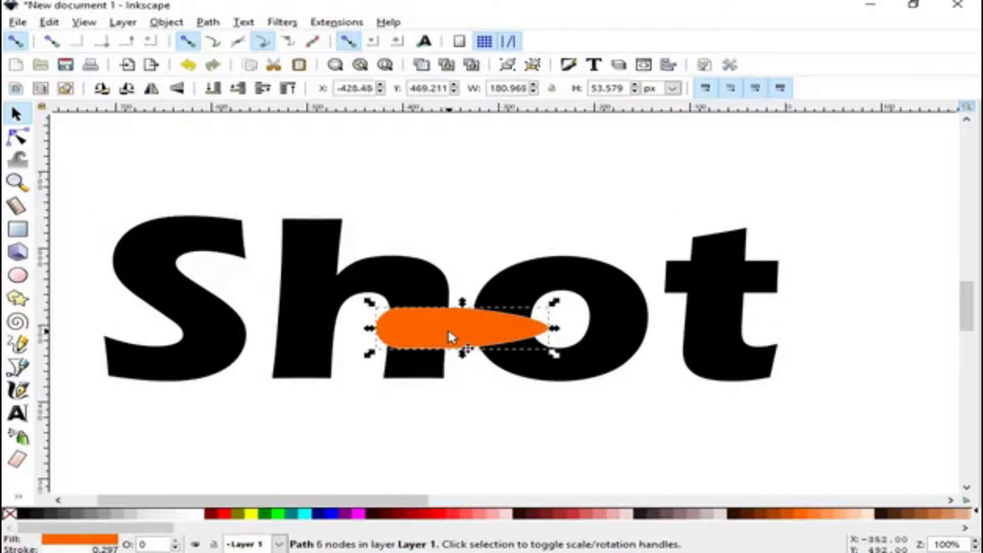
{"action": "key", "text": "ctrl"}
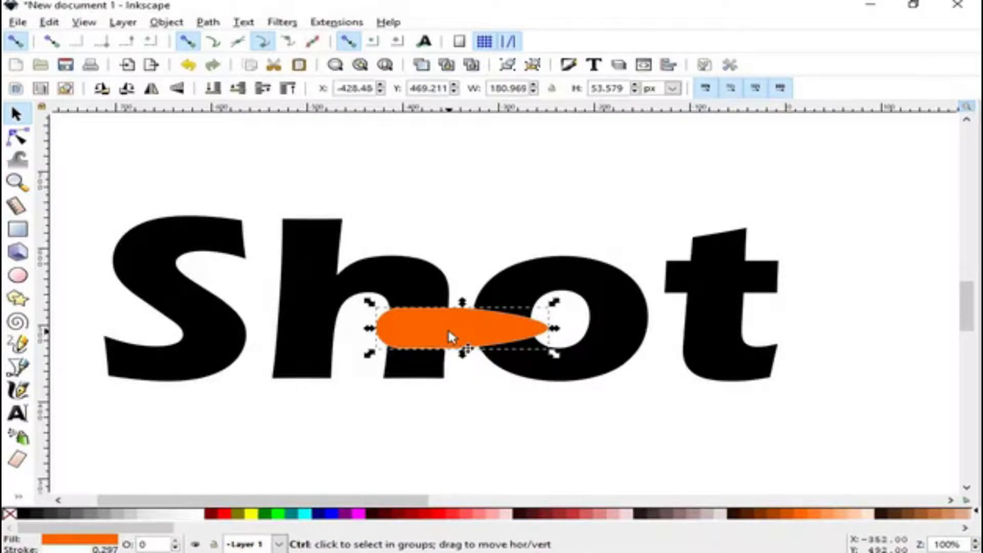
{"action": "left_click_drag", "start_coordinate": [449, 332], "coordinate": [630, 321]}
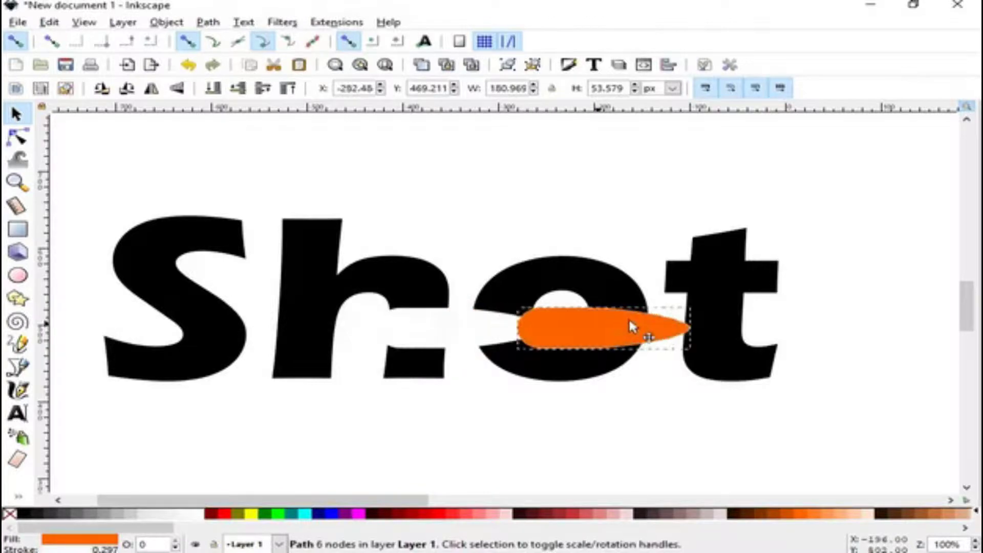
{"action": "mouse_move", "coordinate": [629, 321]}
{"action": "left_mouse_down"}
{"action": "mouse_move", "coordinate": [752, 311]}
{"action": "mouse_move", "coordinate": [730, 312]}
{"action": "left_mouse_up"}
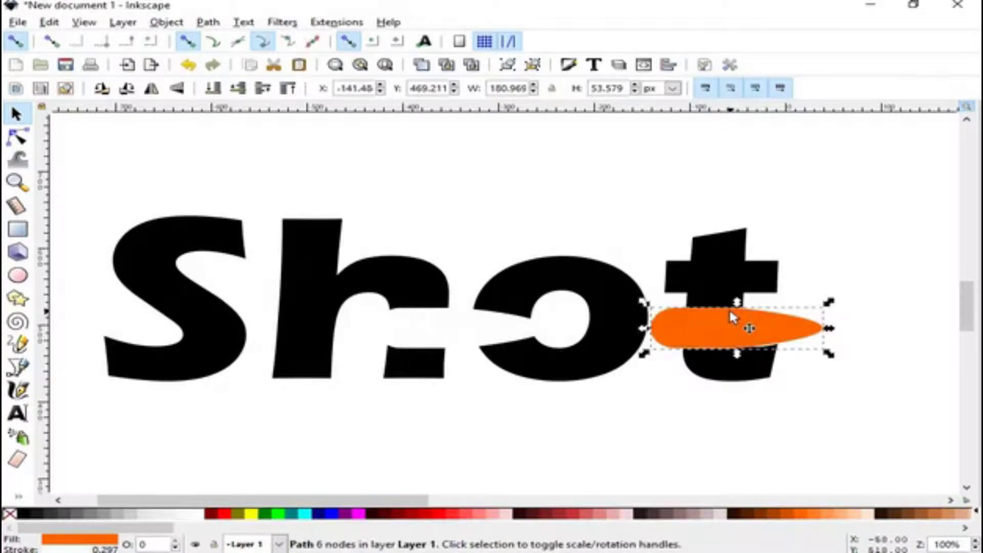
Step: Duplicate the bullet and cut its shape out of the t with Path > Difference
{"action": "right_click", "coordinate": [731, 320]}
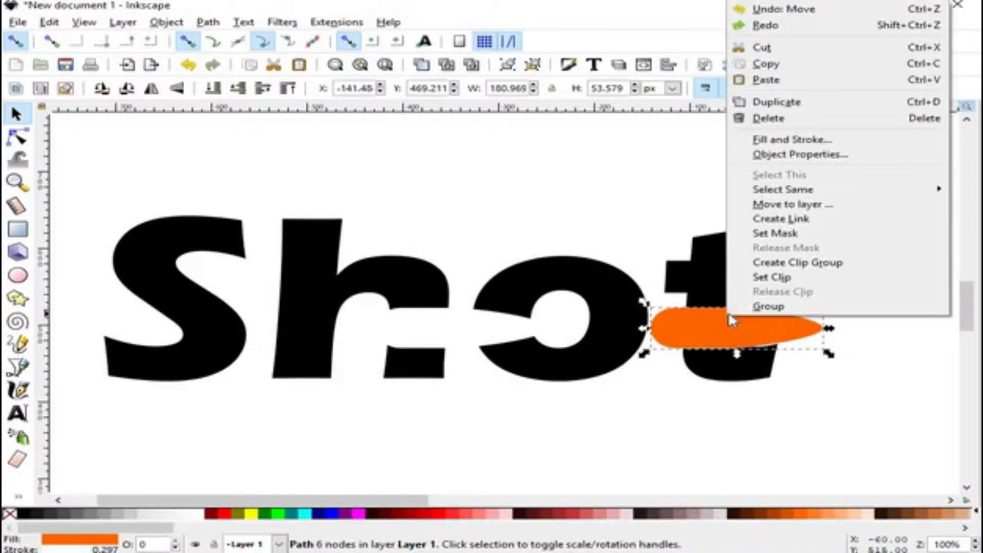
{"action": "left_click", "coordinate": [758, 119]}
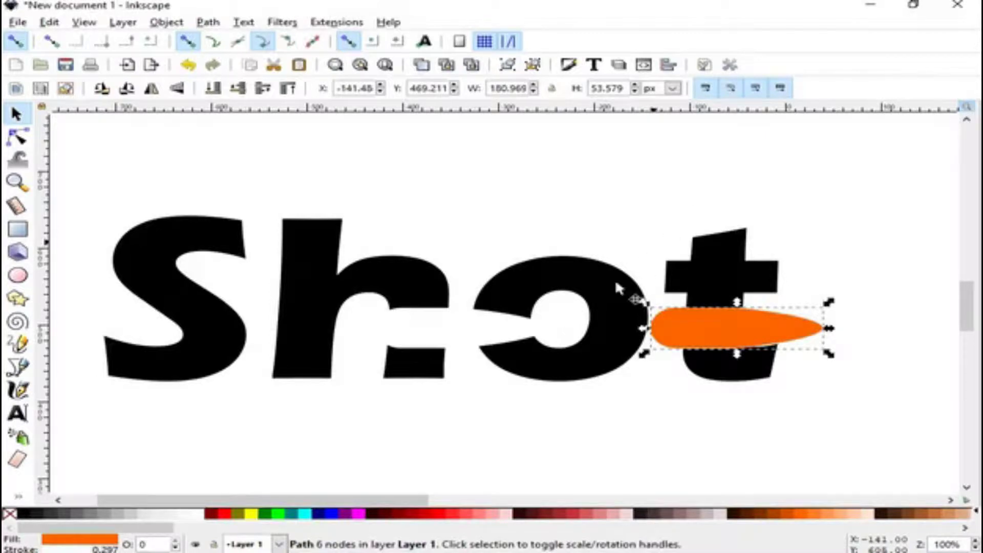
{"action": "left_click", "coordinate": [572, 277], "text": "shift"}
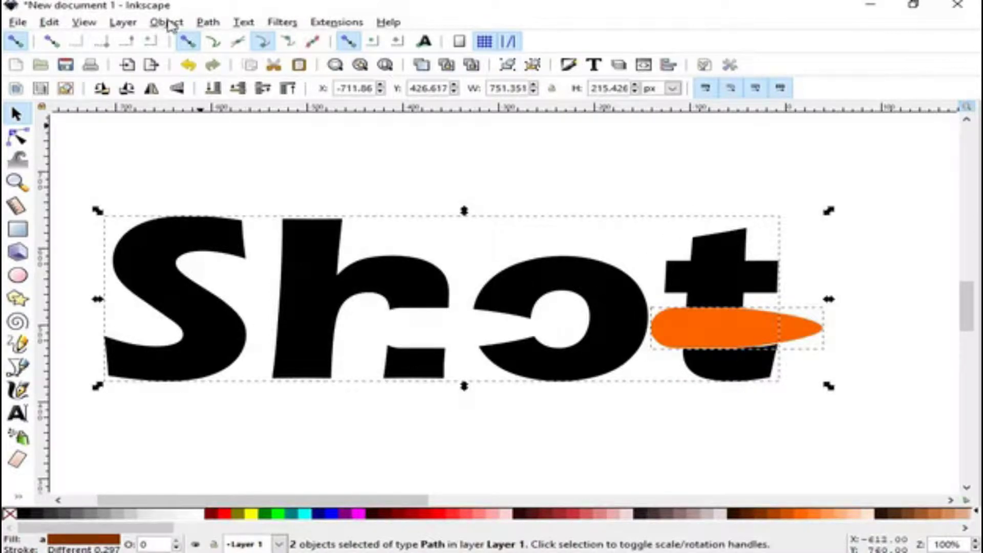
{"action": "left_click", "coordinate": [207, 22]}
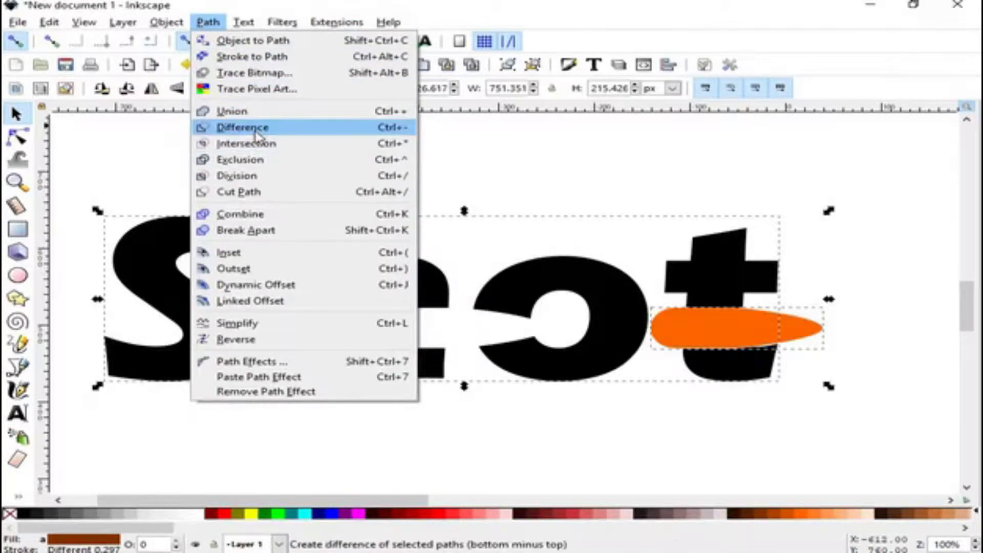
{"action": "left_click", "coordinate": [240, 126]}
{"action": "left_click", "coordinate": [704, 404]}
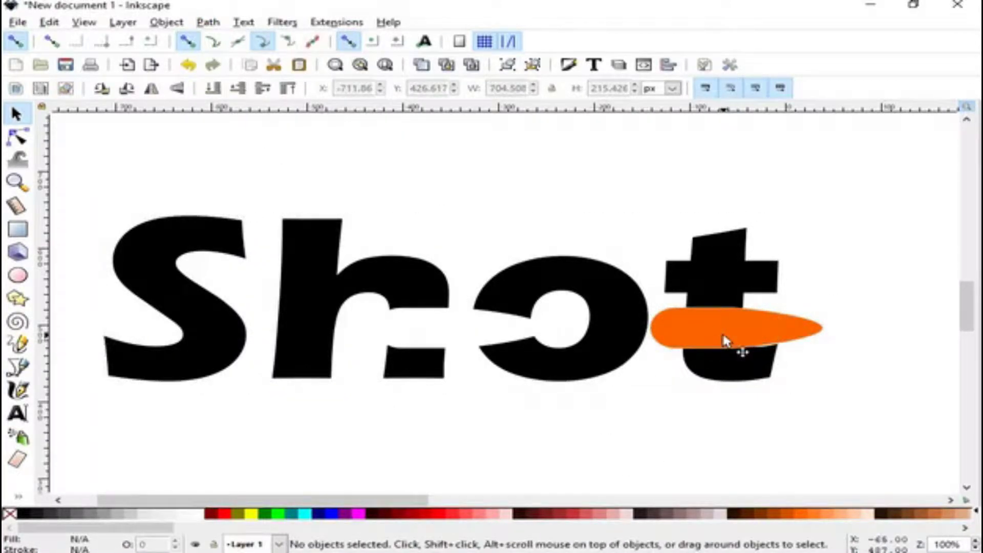
{"action": "left_click", "coordinate": [726, 341]}
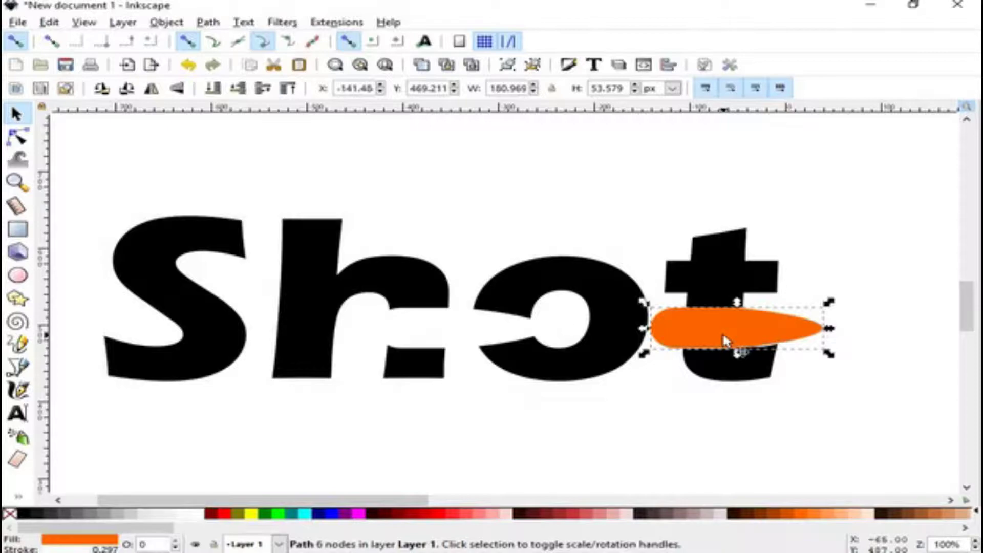
Step: Drag the orange bullet off the lettering to sit just right of the broken t
{"action": "mouse_move", "coordinate": [726, 340]}
{"action": "left_mouse_down"}
{"action": "mouse_move", "coordinate": [887, 352]}
{"action": "mouse_move", "coordinate": [860, 424]}
{"action": "left_mouse_up"}
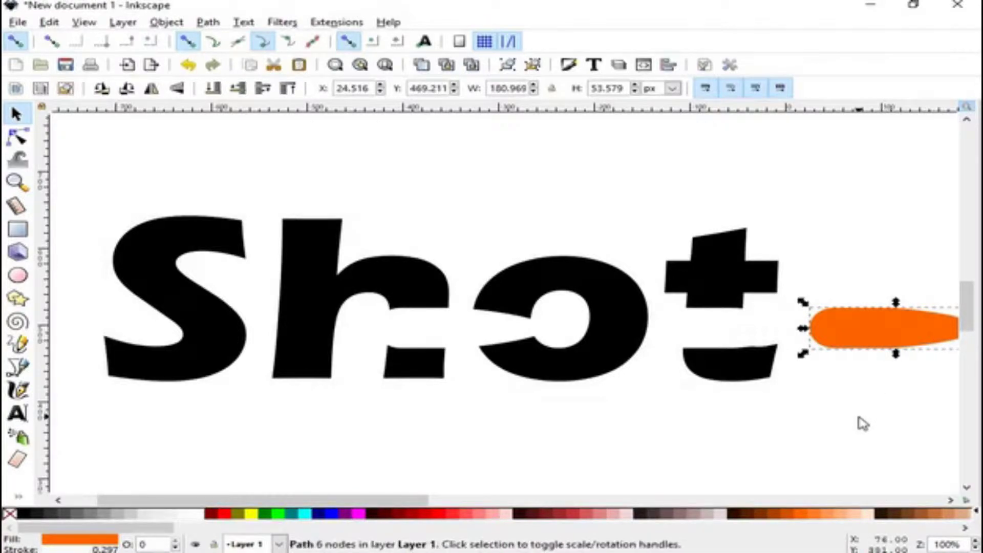
{"action": "left_click", "coordinate": [860, 423]}
{"action": "scroll", "coordinate": [845, 430], "scroll_direction": "right", "scroll_amount": 1}
{"action": "scroll", "coordinate": [844, 433], "scroll_direction": "right", "scroll_amount": 1}
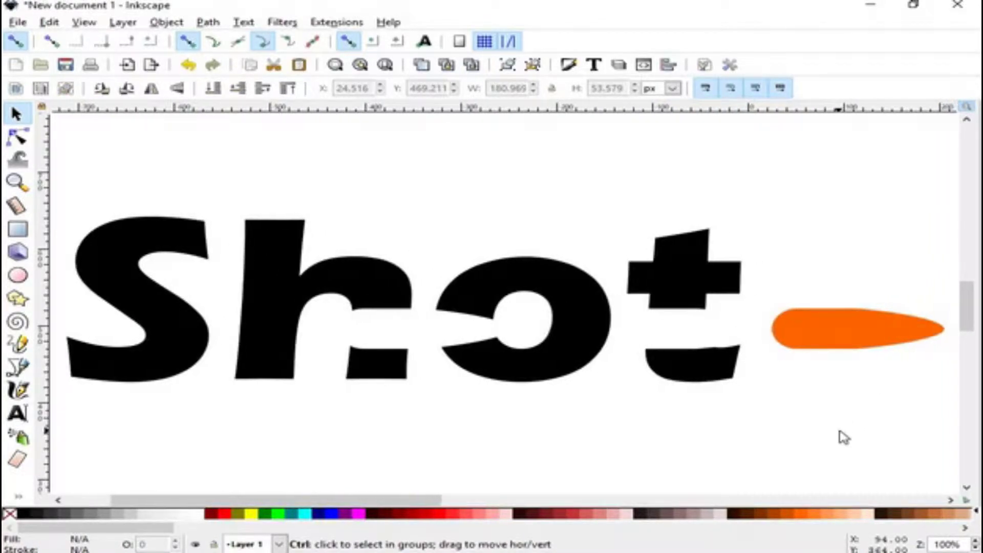
{"action": "left_click", "coordinate": [853, 342]}
{"action": "key", "text": "n"}
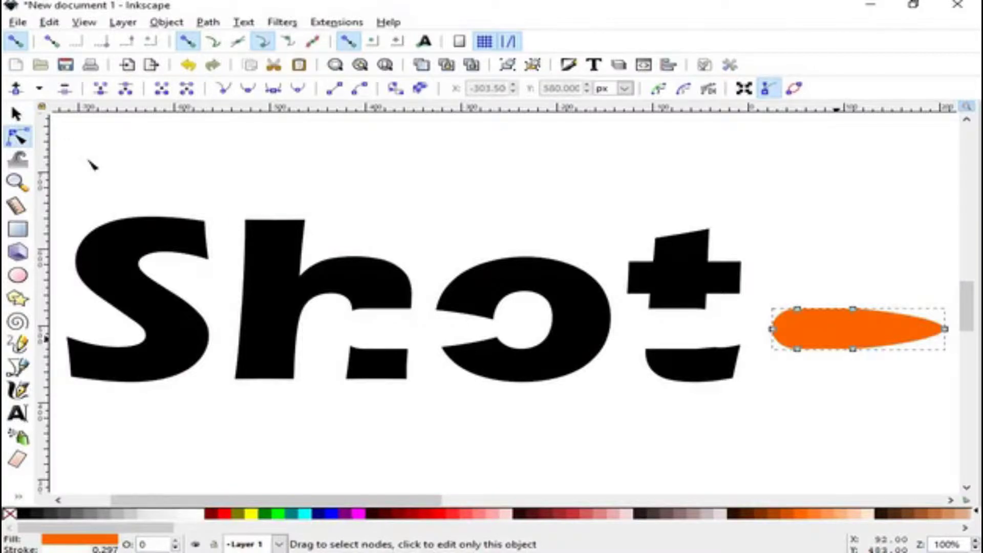
{"action": "key", "text": "s"}
{"action": "left_click_drag", "start_coordinate": [840, 342], "coordinate": [847, 342]}
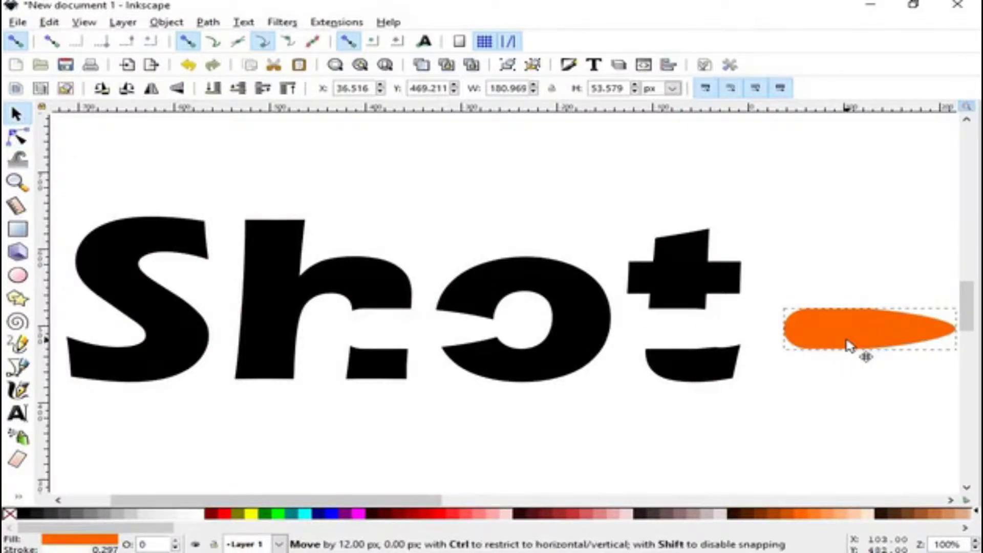
{"action": "left_click", "coordinate": [791, 482]}
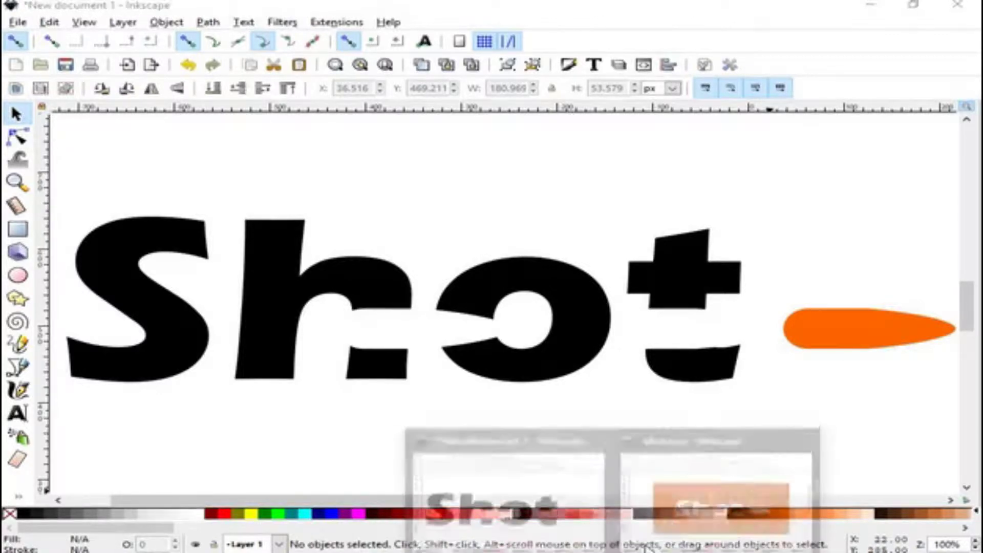
Step: After checking the shot.svg reference, draw a 3-corner orange polygon triangle below the h
{"action": "left_click", "coordinate": [671, 522]}
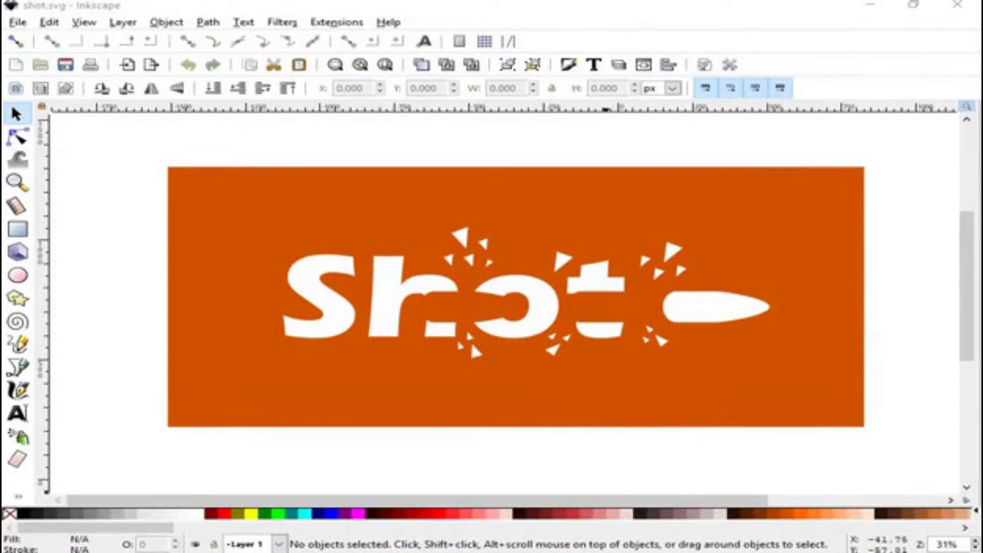
{"action": "left_click", "coordinate": [545, 529]}
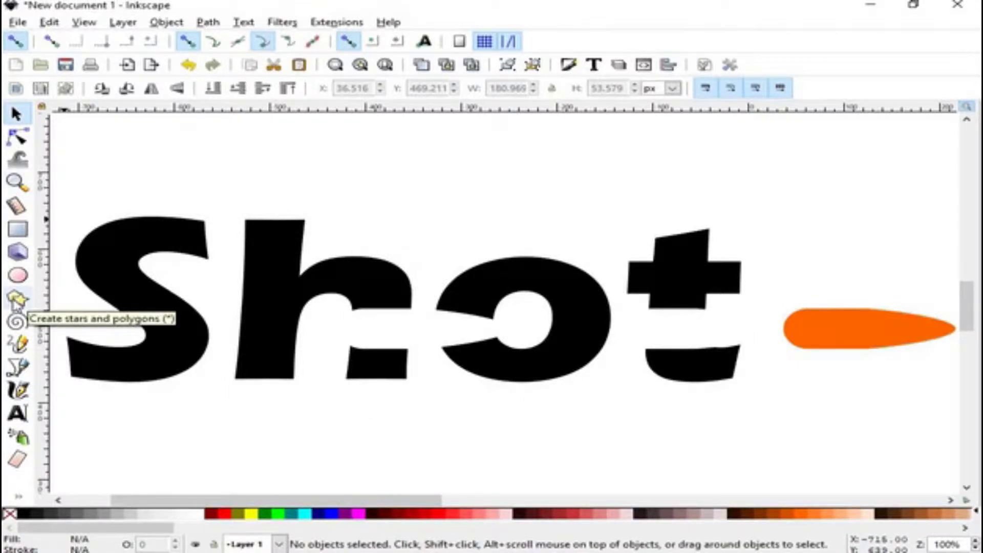
{"action": "left_click", "coordinate": [17, 301]}
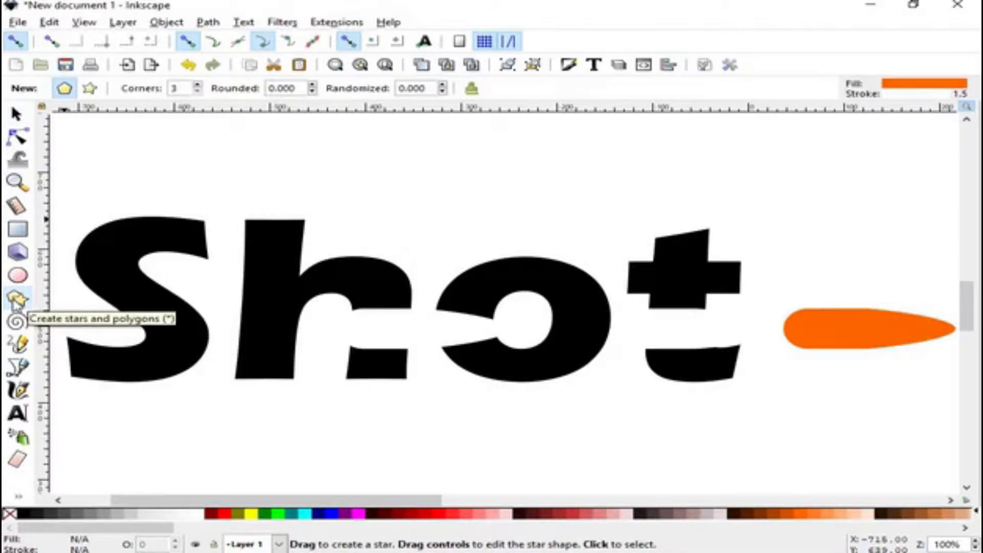
{"action": "left_click", "coordinate": [65, 91]}
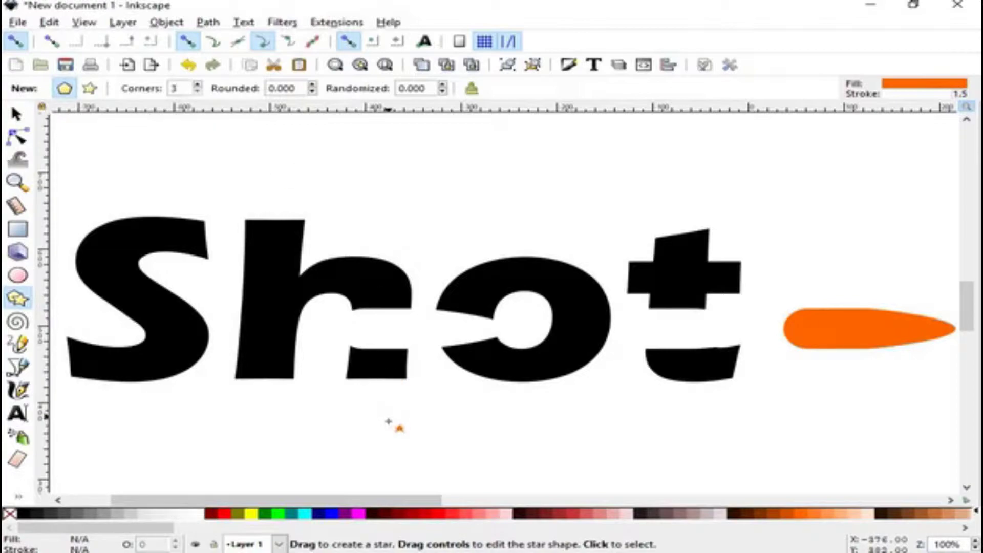
{"action": "left_click_drag", "start_coordinate": [391, 427], "coordinate": [408, 449]}
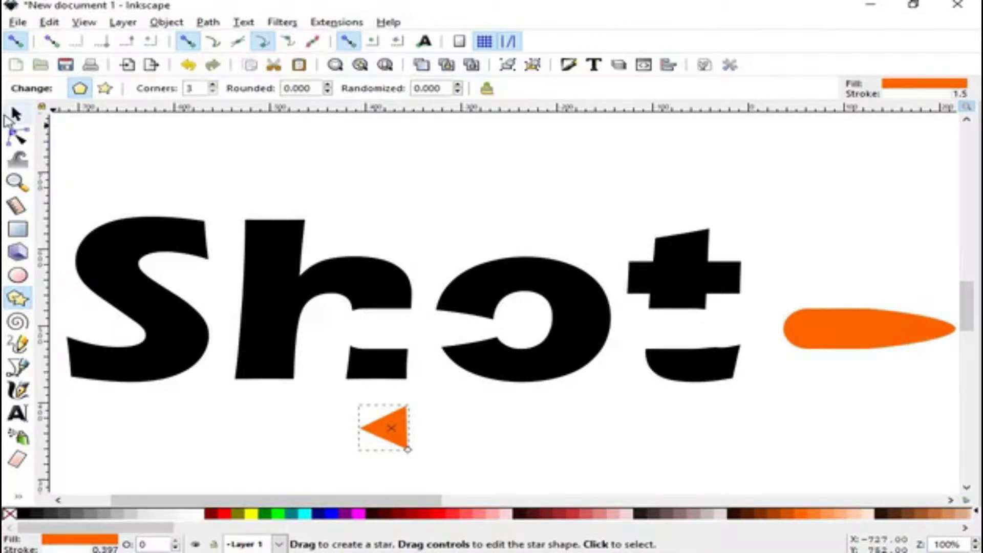
{"action": "left_click", "coordinate": [15, 115]}
Step: Convert the triangle to a path and pull its bottom node down into a sharper point
{"action": "left_click", "coordinate": [208, 22]}
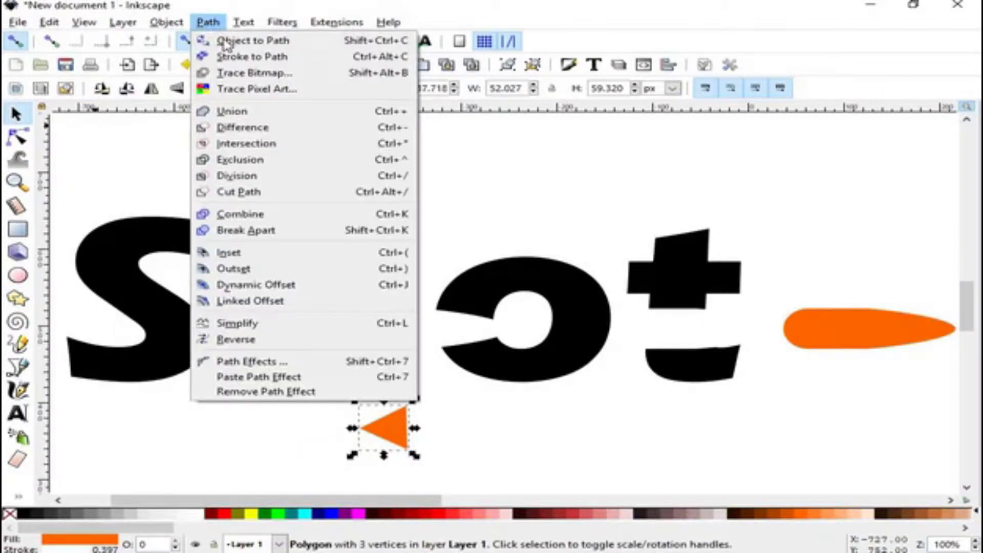
{"action": "left_click", "coordinate": [226, 41]}
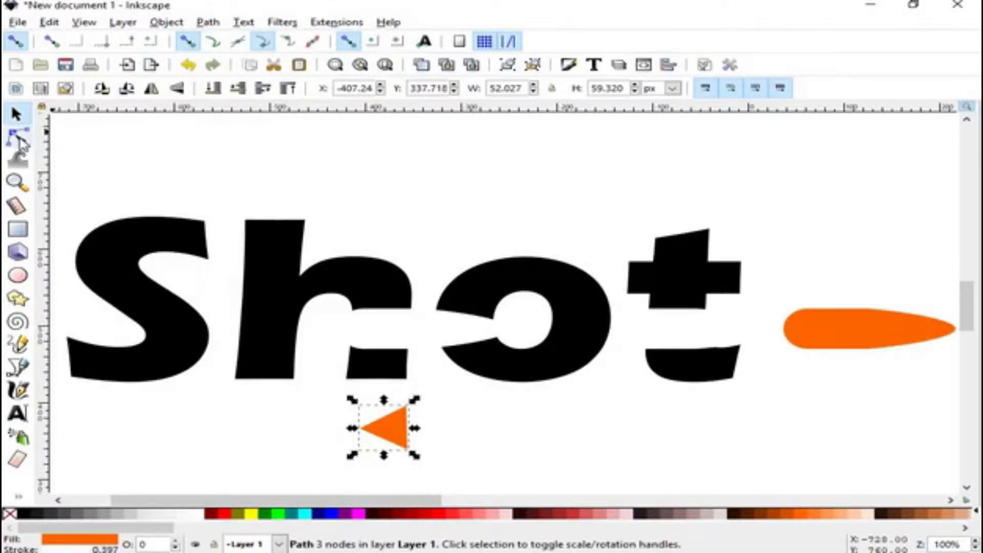
{"action": "left_click", "coordinate": [19, 139]}
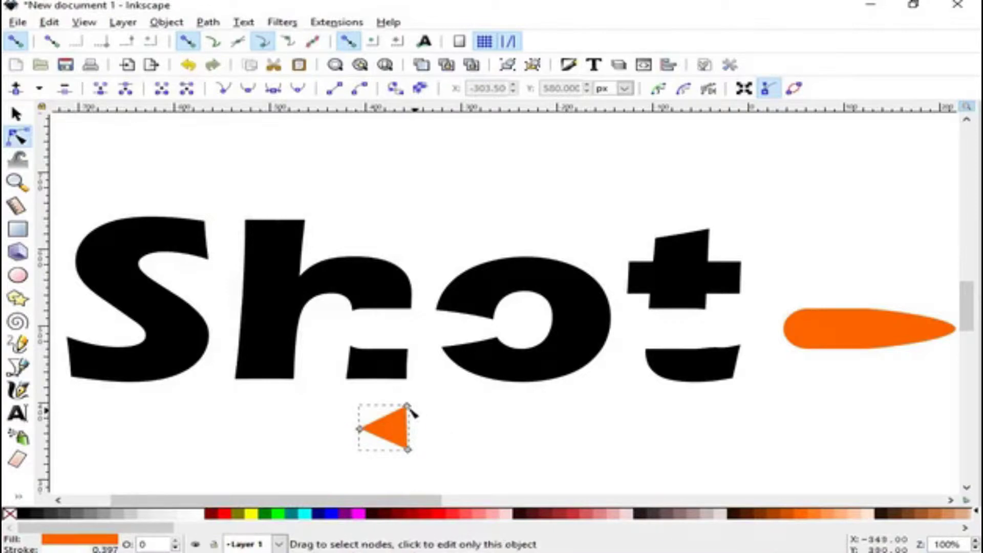
{"action": "left_click", "coordinate": [408, 449]}
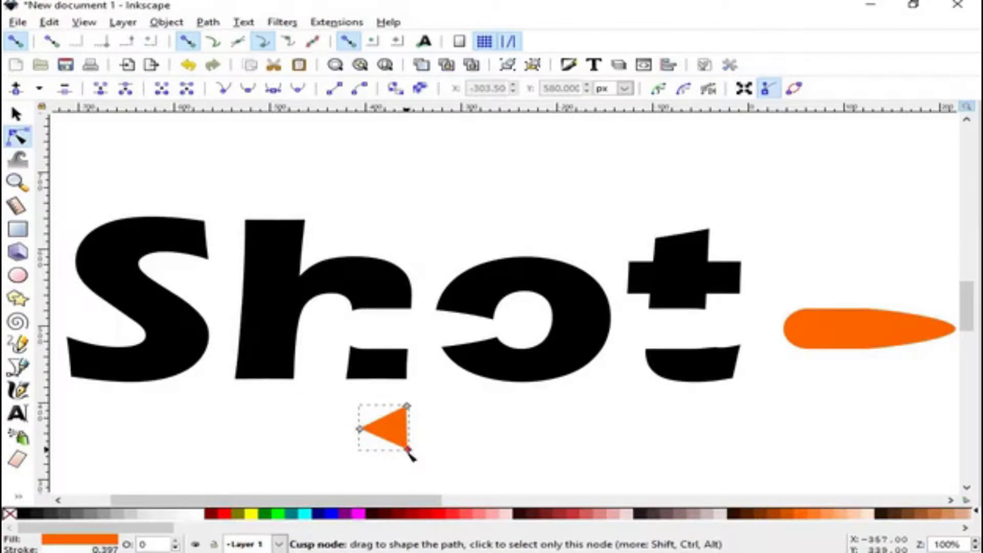
{"action": "mouse_move", "coordinate": [409, 451]}
{"action": "left_mouse_down"}
{"action": "mouse_move", "coordinate": [401, 476]}
{"action": "mouse_move", "coordinate": [419, 474]}
{"action": "left_mouse_up"}
Step: Shrink the shard, move it above the h–o gap and tilt it slightly
{"action": "left_click", "coordinate": [16, 115]}
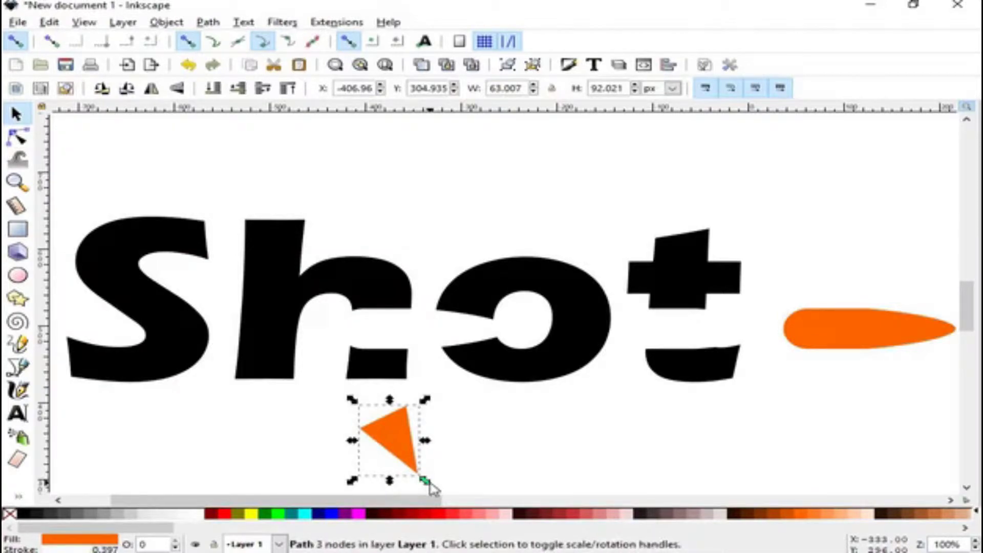
{"action": "mouse_move", "coordinate": [423, 480]}
{"action": "left_mouse_down"}
{"action": "mouse_move", "coordinate": [419, 474]}
{"action": "mouse_move", "coordinate": [440, 492]}
{"action": "left_mouse_up"}
{"action": "mouse_move", "coordinate": [443, 495]}
{"action": "left_mouse_down"}
{"action": "mouse_move", "coordinate": [480, 503]}
{"action": "mouse_move", "coordinate": [418, 467]}
{"action": "left_mouse_up"}
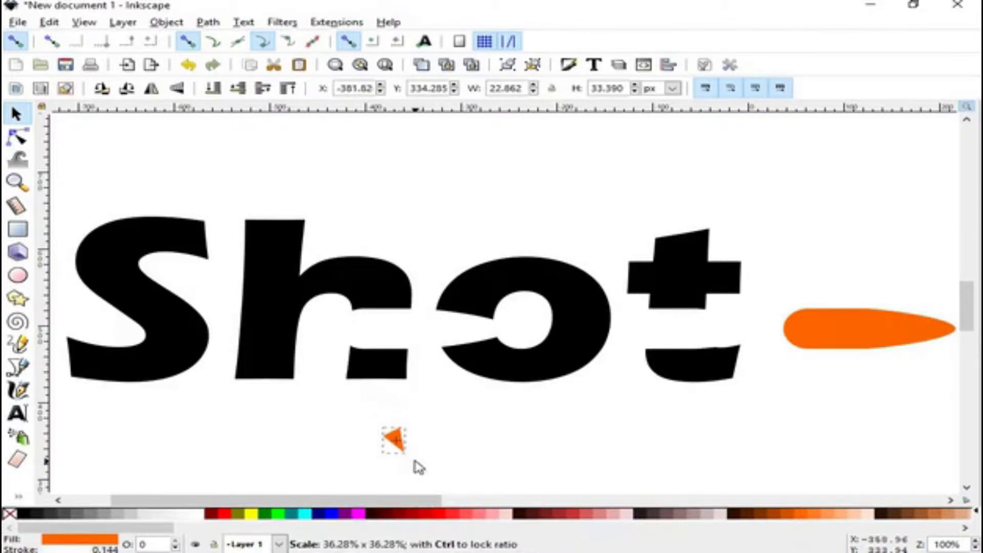
{"action": "left_click_drag", "start_coordinate": [419, 467], "coordinate": [430, 481]}
{"action": "mouse_move", "coordinate": [395, 441]}
{"action": "left_mouse_down"}
{"action": "mouse_move", "coordinate": [406, 239]}
{"action": "mouse_move", "coordinate": [432, 265]}
{"action": "mouse_move", "coordinate": [423, 266]}
{"action": "left_mouse_up"}
{"action": "left_click", "coordinate": [409, 237]}
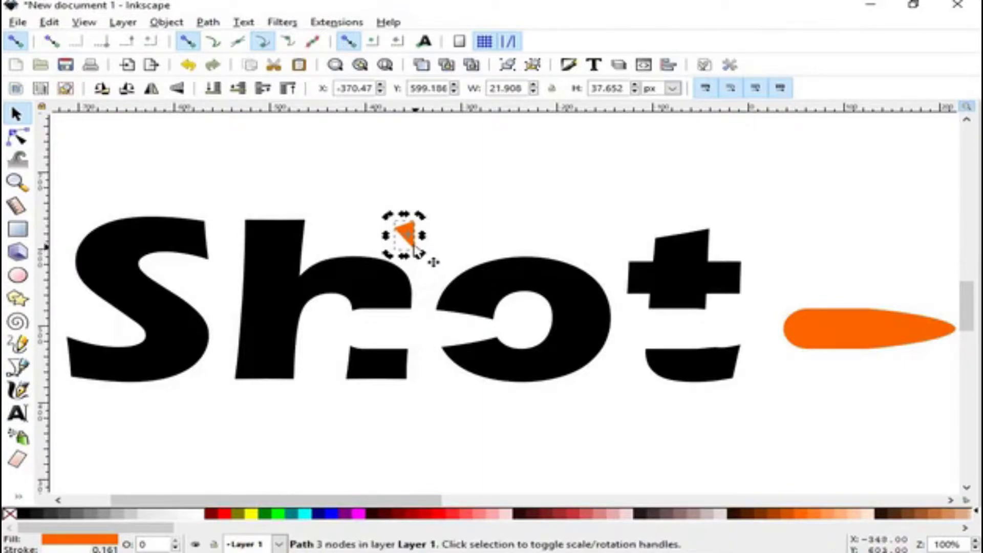
Step: Duplicate the shard, move the copy to its right, and turn off snapping
{"action": "left_click", "coordinate": [427, 259]}
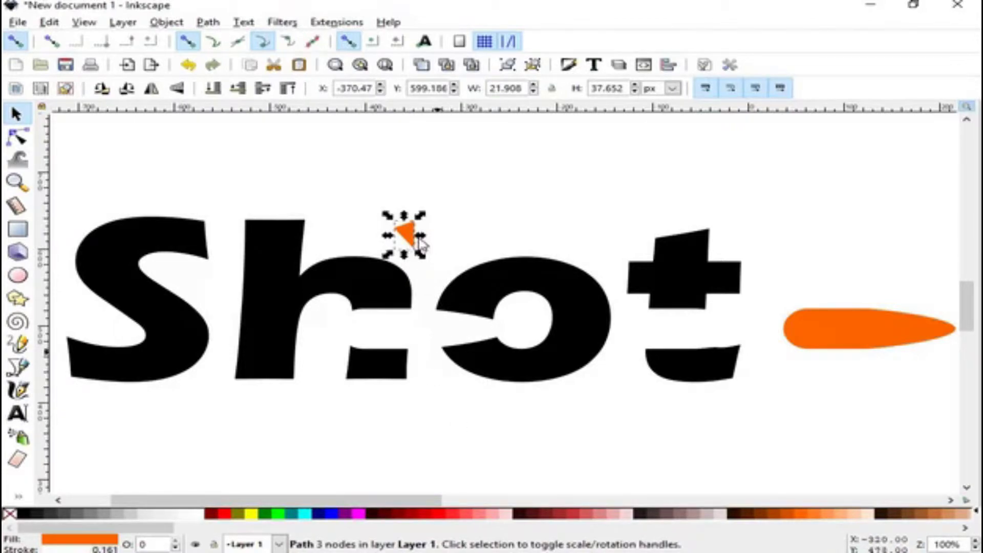
{"action": "right_click", "coordinate": [404, 233]}
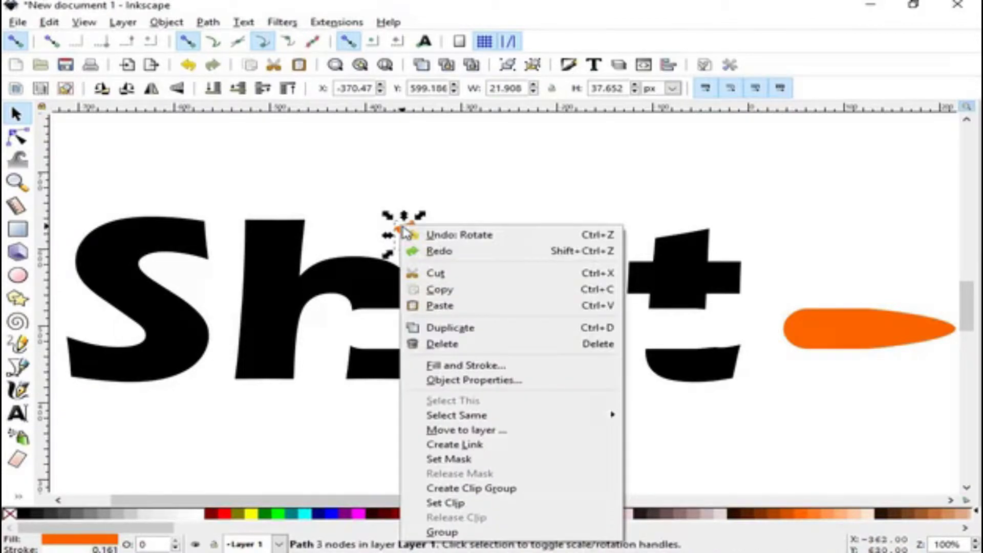
{"action": "left_click", "coordinate": [464, 328]}
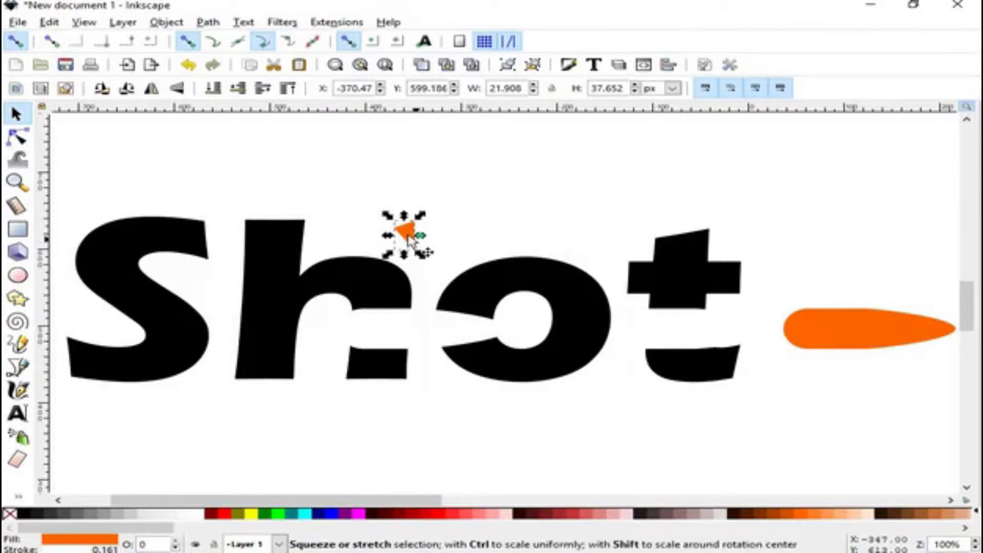
{"action": "left_click_drag", "start_coordinate": [408, 237], "coordinate": [443, 236]}
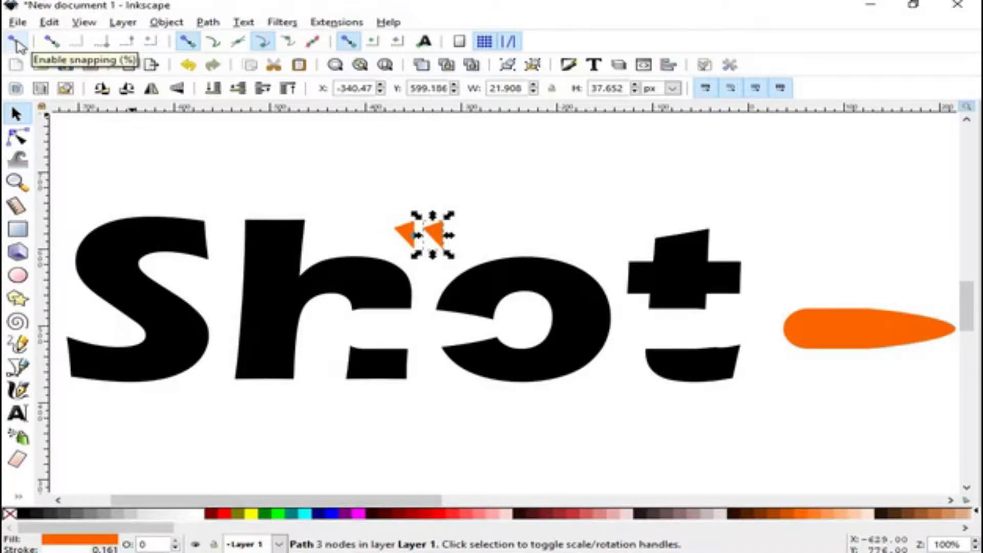
{"action": "left_click", "coordinate": [16, 43]}
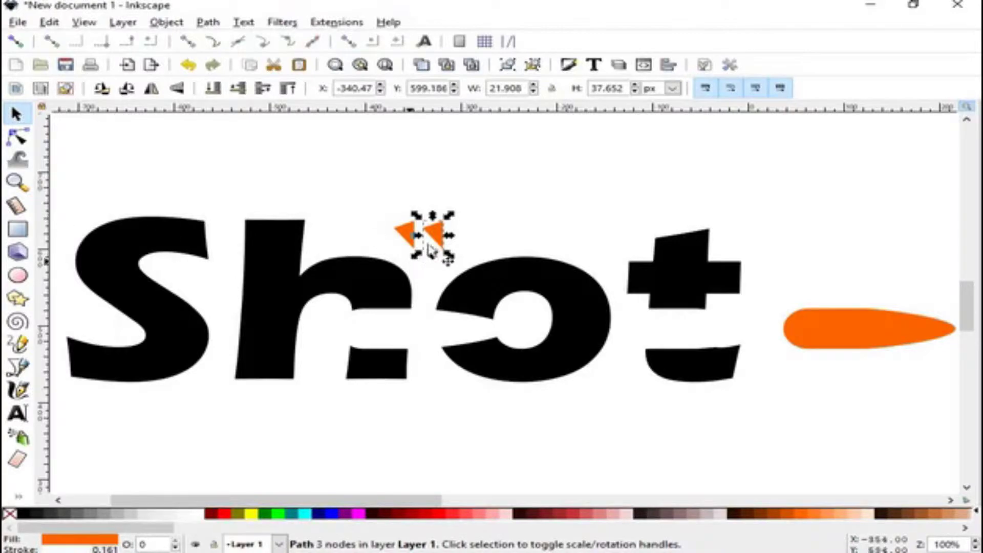
Step: Reposition, tilt and slightly shrink the second shard beside the first
{"action": "left_click_drag", "start_coordinate": [441, 240], "coordinate": [436, 210]}
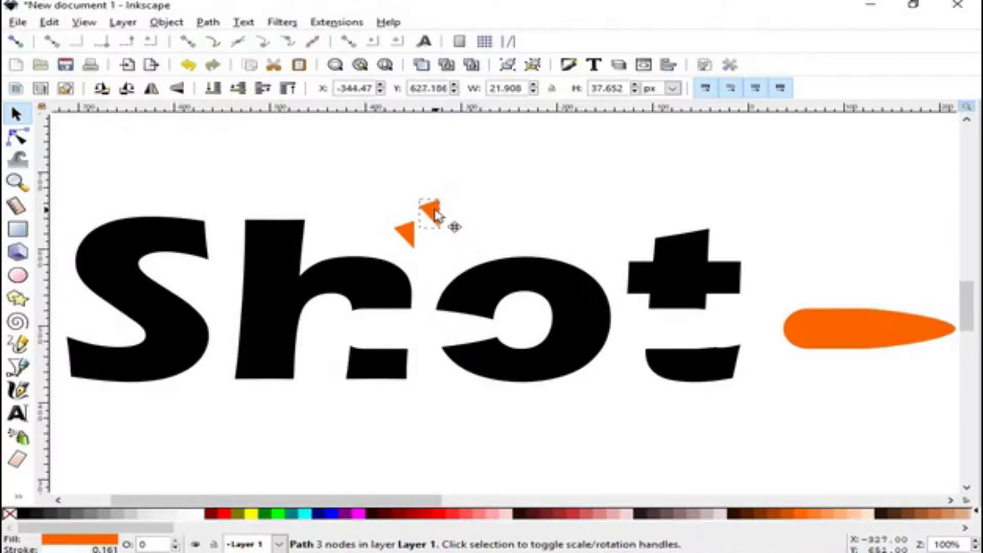
{"action": "left_click", "coordinate": [436, 215]}
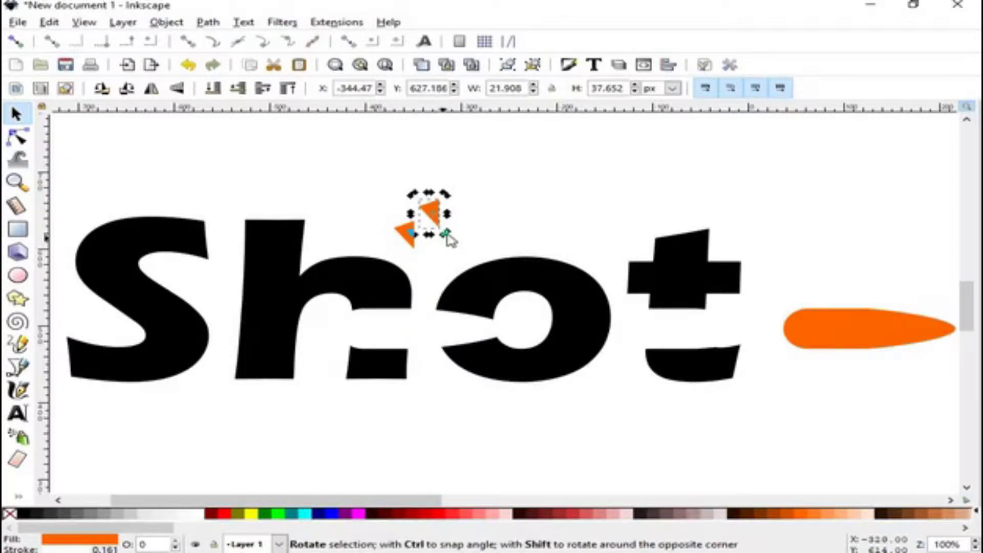
{"action": "left_click_drag", "start_coordinate": [446, 238], "coordinate": [444, 237]}
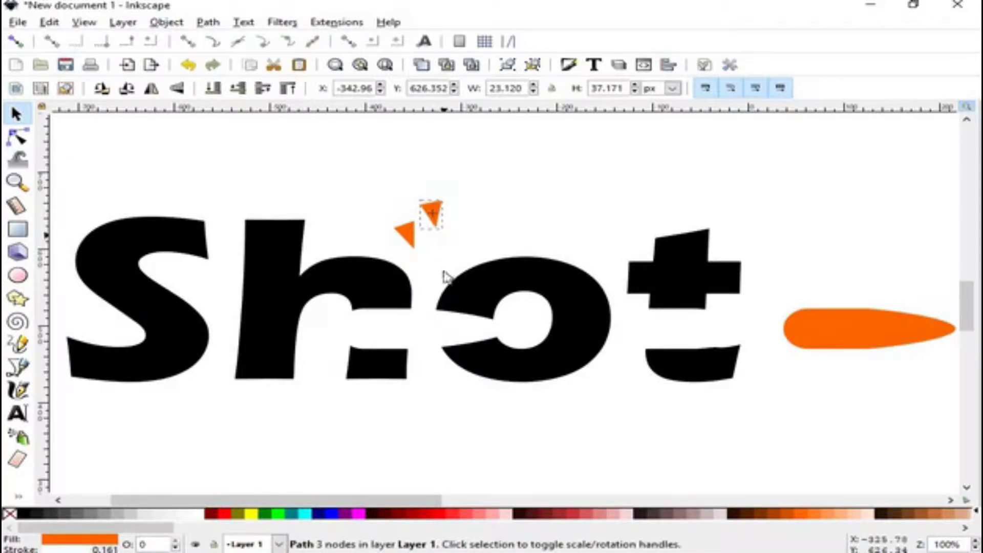
{"action": "left_click", "coordinate": [548, 438]}
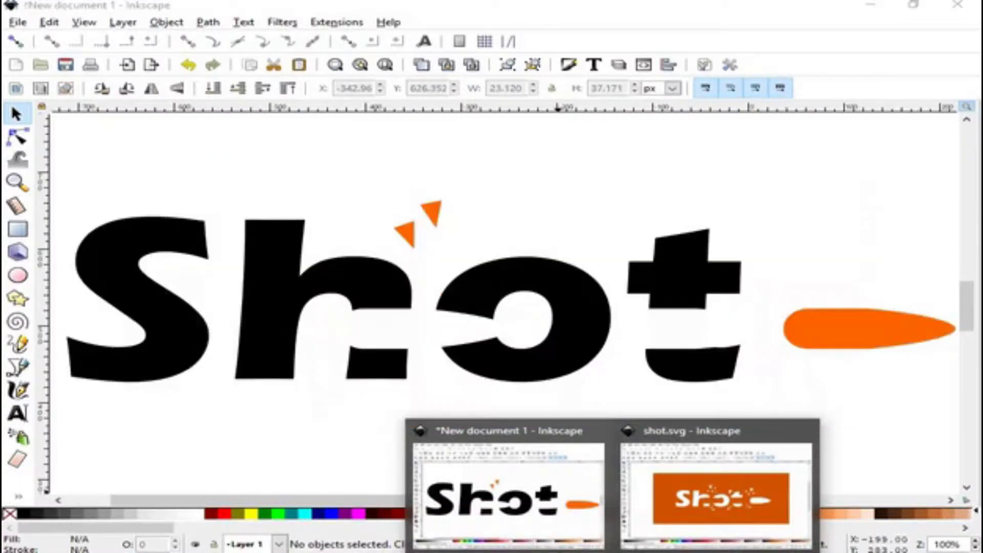
{"action": "left_click", "coordinate": [436, 214]}
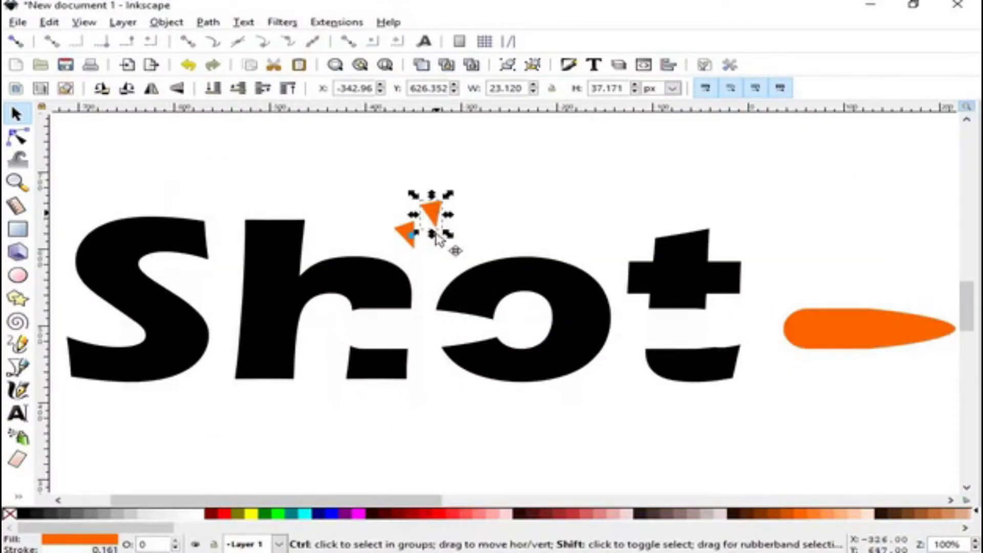
{"action": "mouse_move", "coordinate": [440, 219]}
{"action": "left_mouse_down"}
{"action": "mouse_move", "coordinate": [443, 245]}
{"action": "mouse_move", "coordinate": [424, 259]}
{"action": "mouse_move", "coordinate": [435, 271]}
{"action": "left_mouse_up"}
{"action": "left_click", "coordinate": [406, 234]}
{"action": "key", "text": "Escape"}
Step: Duplicate the right shard into a third one, move it further right and tilt it
{"action": "left_click", "coordinate": [442, 247]}
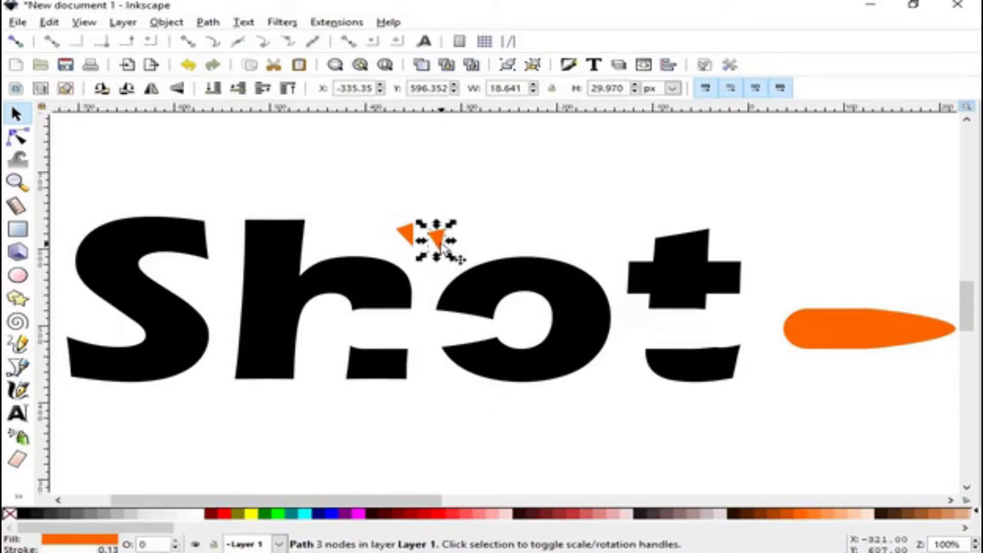
{"action": "right_click", "coordinate": [442, 243]}
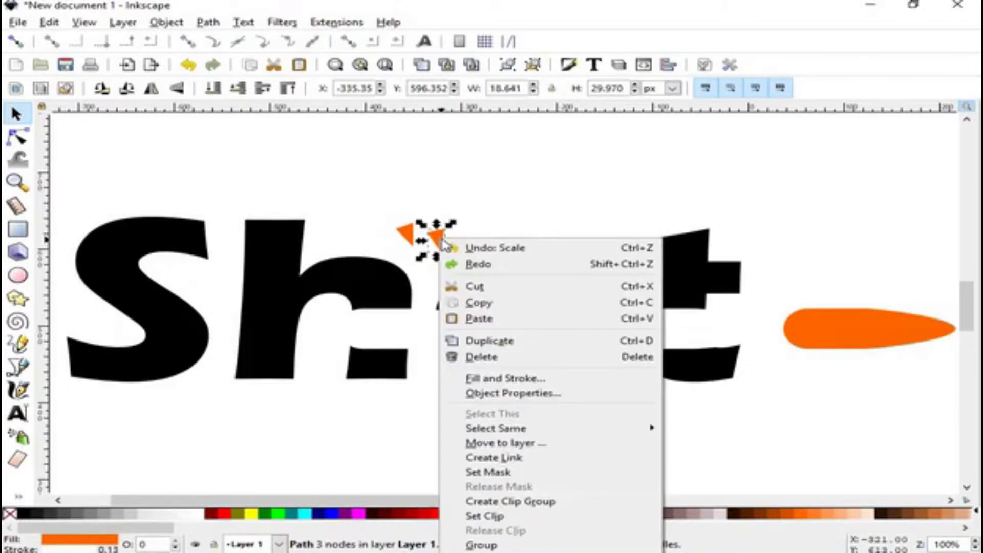
{"action": "left_click", "coordinate": [500, 344]}
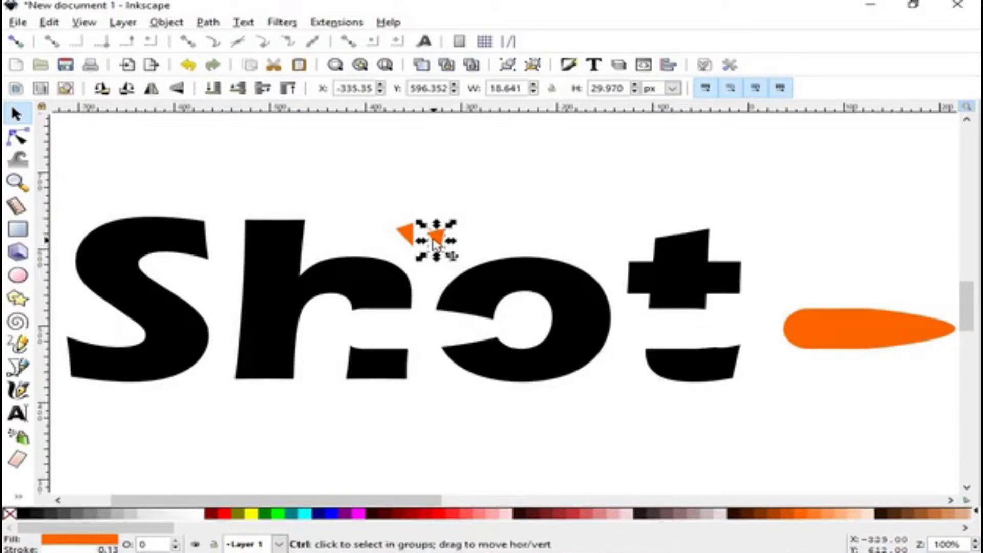
{"action": "mouse_move", "coordinate": [436, 239]}
{"action": "left_mouse_down"}
{"action": "mouse_move", "coordinate": [460, 239]}
{"action": "mouse_move", "coordinate": [464, 226]}
{"action": "left_mouse_up"}
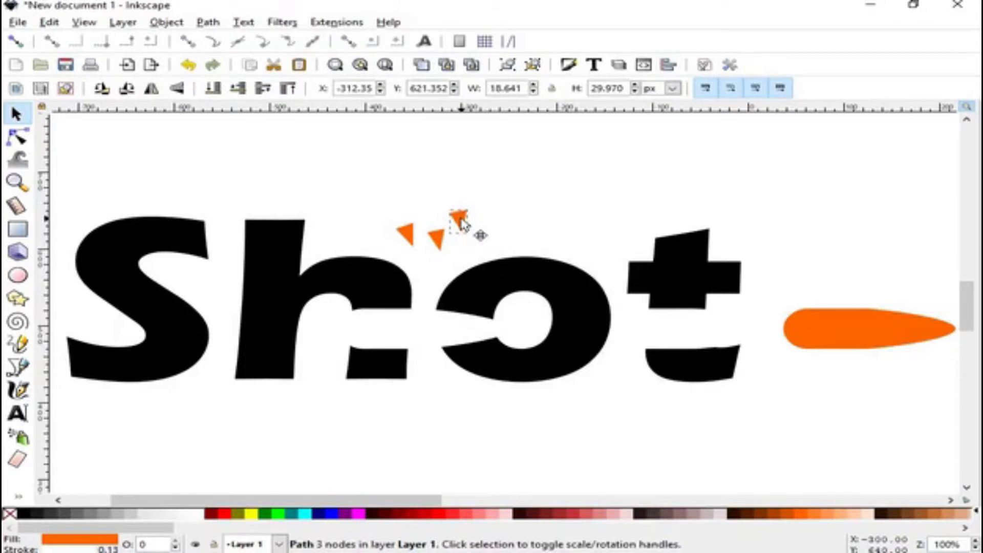
{"action": "left_click", "coordinate": [461, 220]}
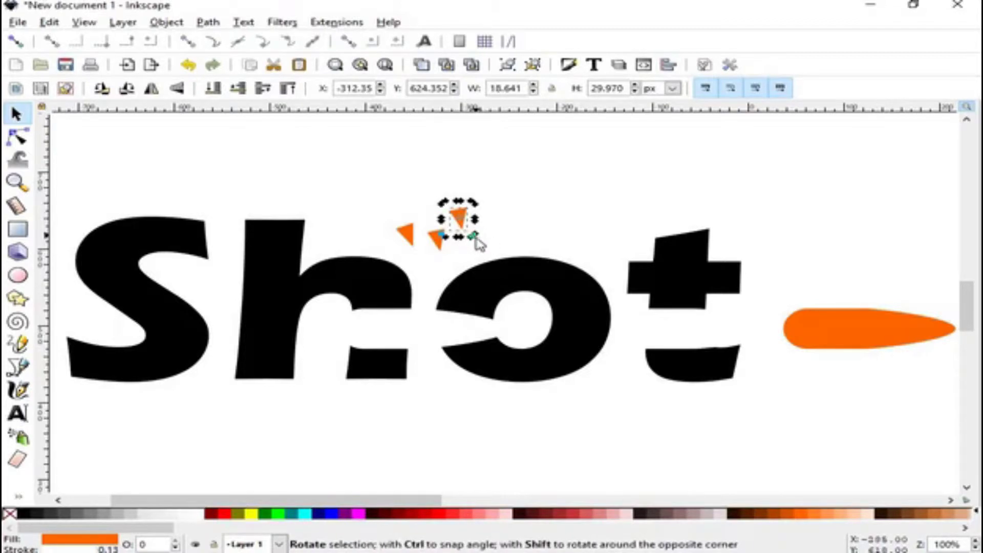
{"action": "left_click_drag", "start_coordinate": [474, 237], "coordinate": [477, 245]}
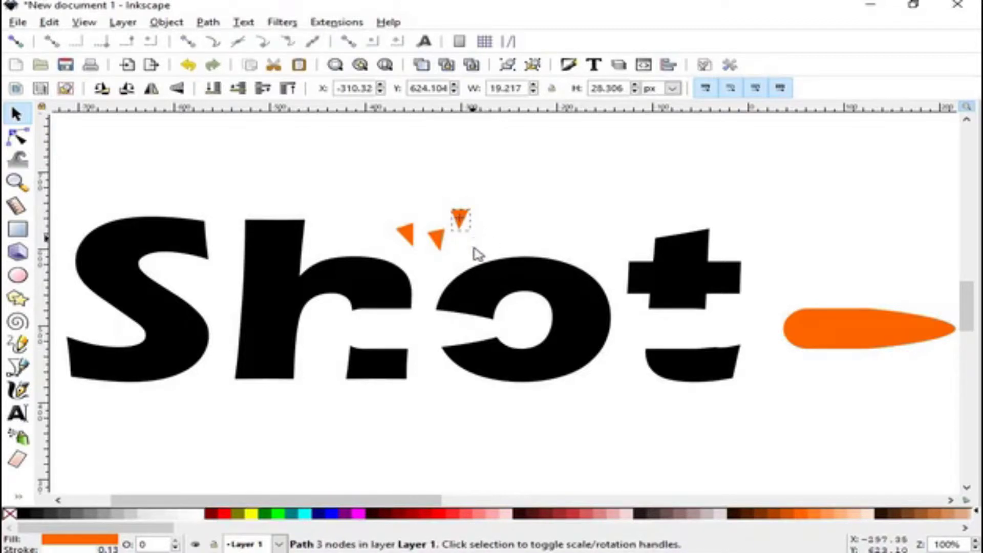
{"action": "left_click_drag", "start_coordinate": [481, 236], "coordinate": [482, 237]}
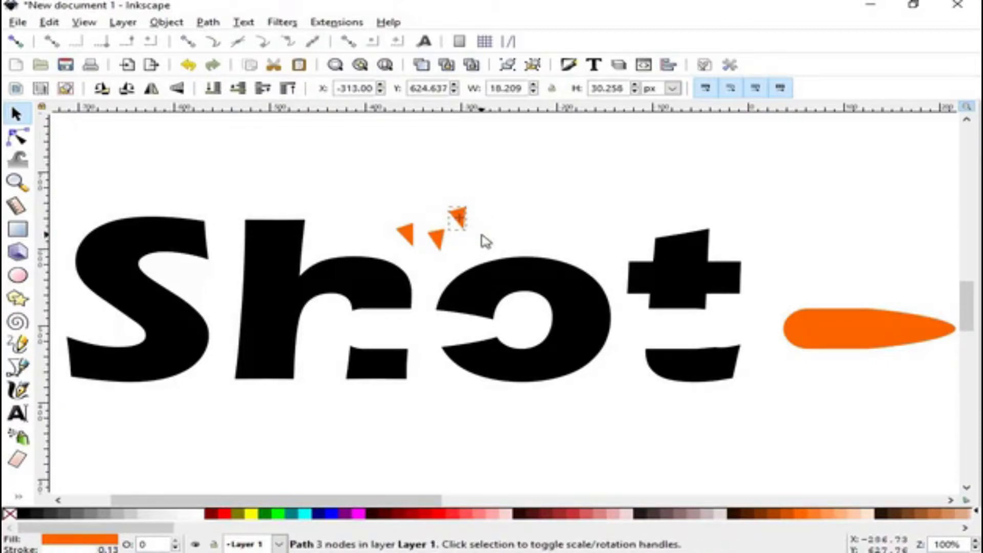
Step: Rotate the middle shard slightly and turn the top-right shard to point down
{"action": "left_click", "coordinate": [485, 240]}
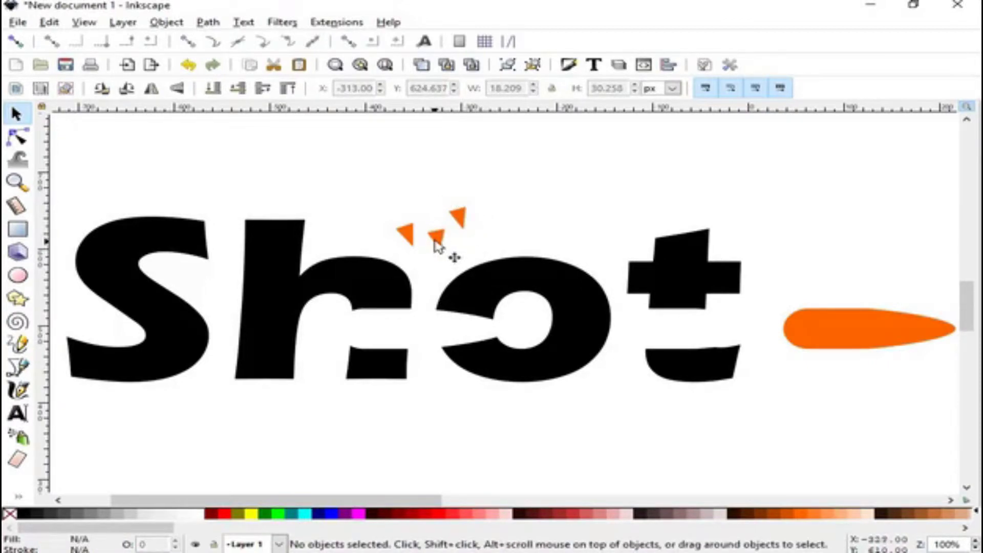
{"action": "left_click", "coordinate": [439, 245]}
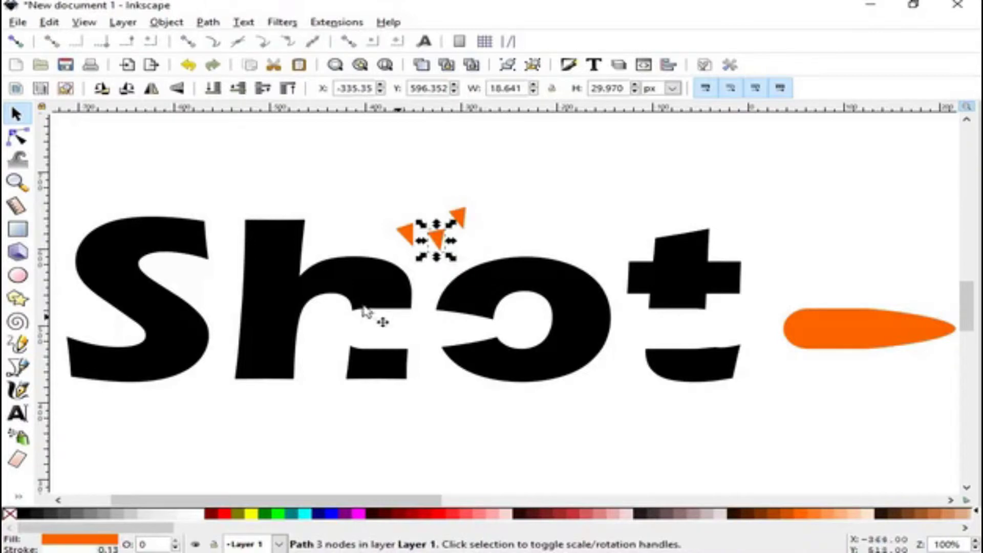
{"action": "left_click", "coordinate": [458, 409]}
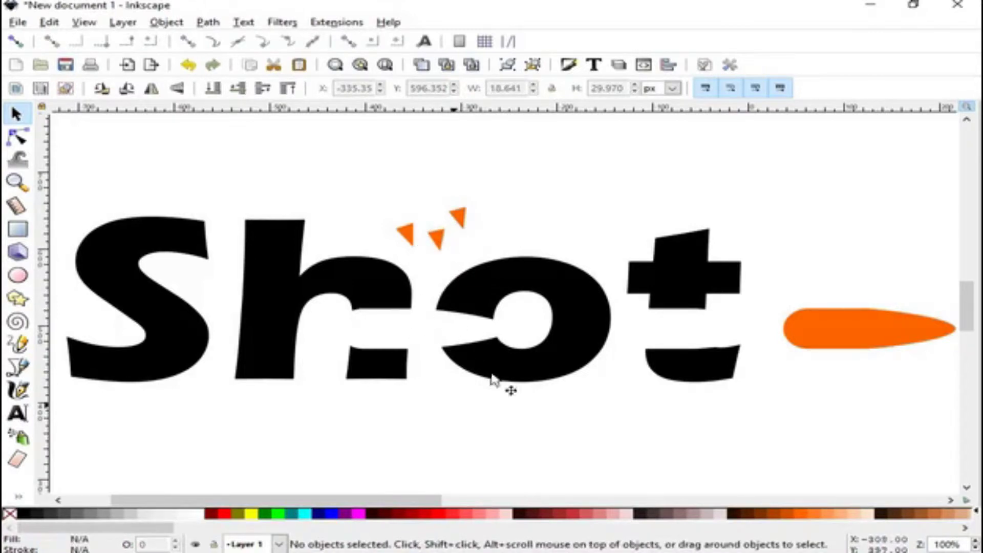
{"action": "left_click", "coordinate": [441, 247]}
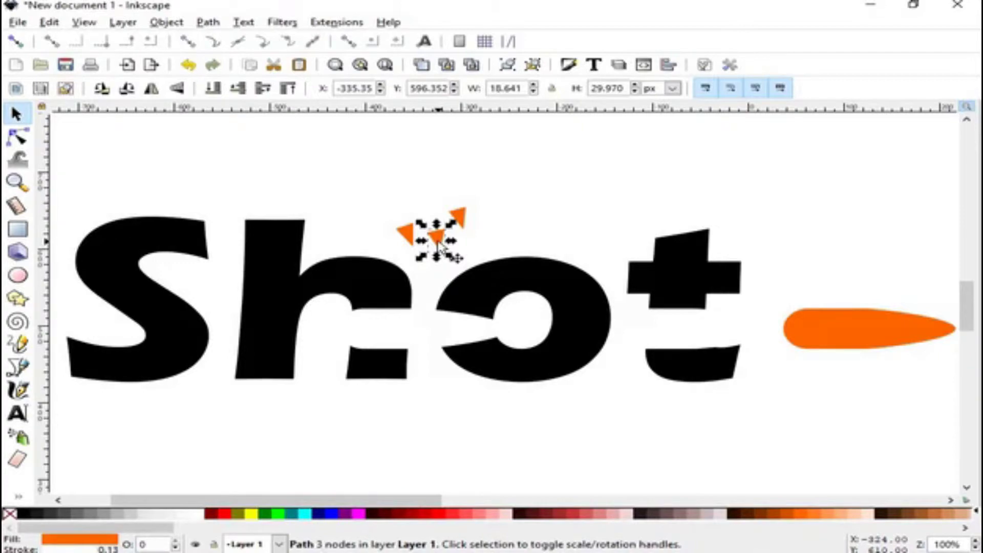
{"action": "left_click", "coordinate": [439, 246]}
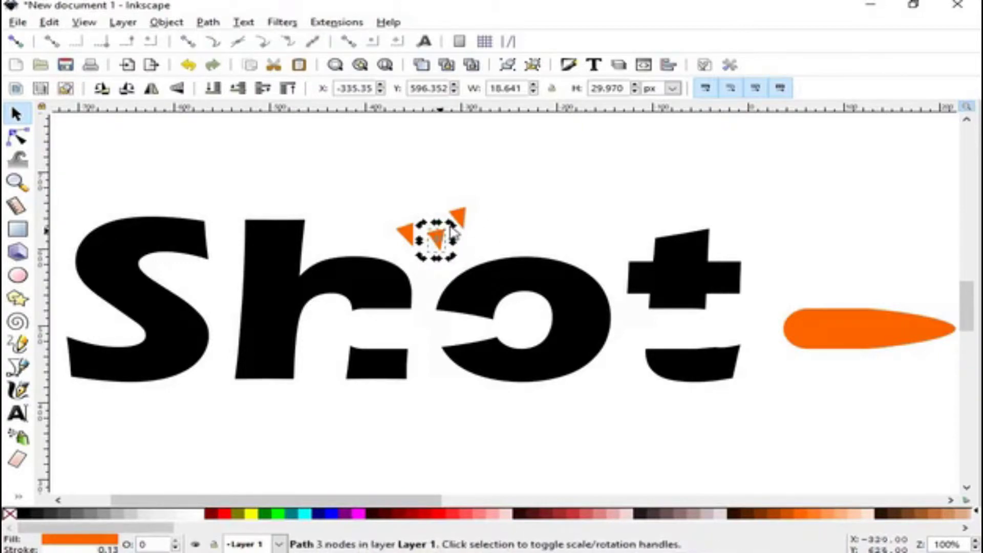
{"action": "left_click_drag", "start_coordinate": [452, 255], "coordinate": [457, 265]}
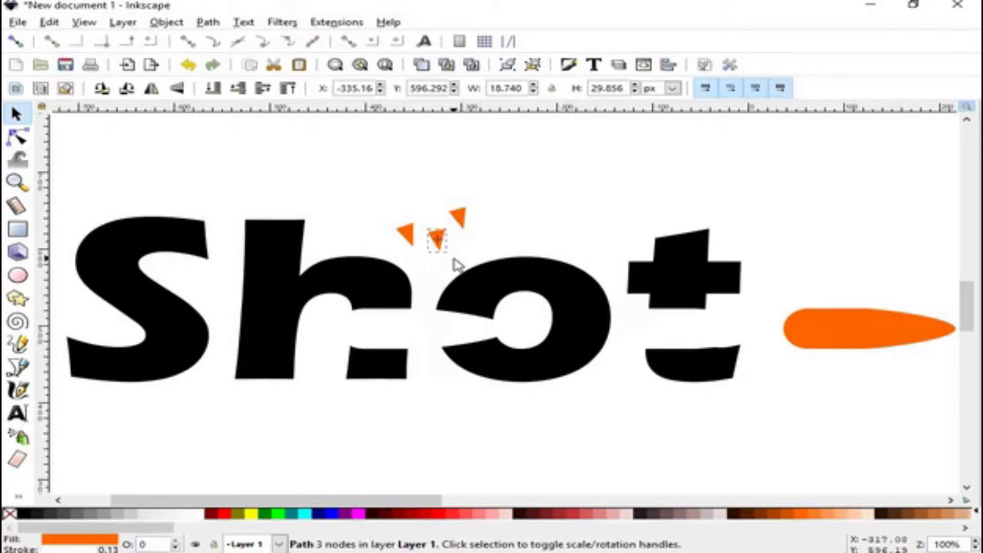
{"action": "left_click", "coordinate": [465, 412]}
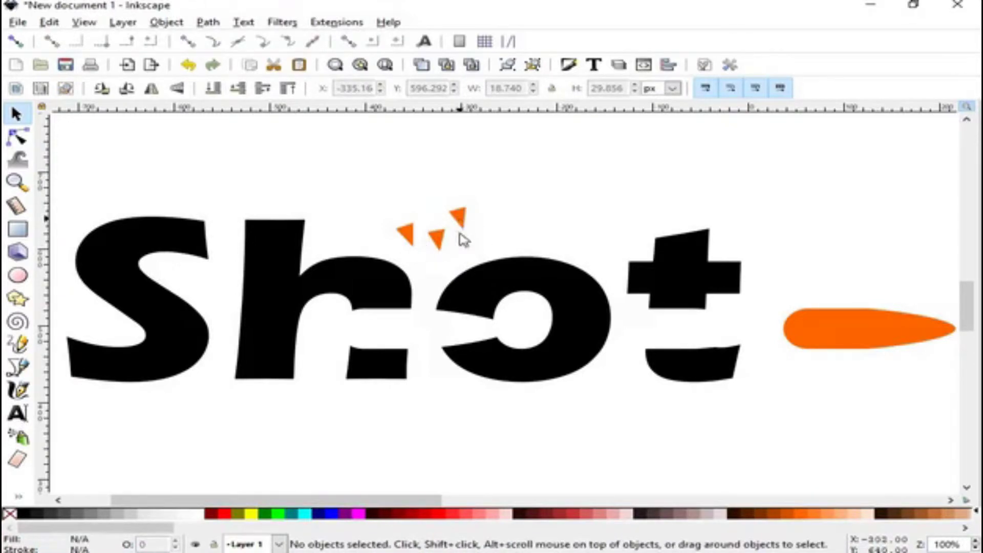
{"action": "left_click", "coordinate": [458, 215]}
{"action": "left_click_drag", "start_coordinate": [472, 235], "coordinate": [477, 241]}
{"action": "left_click", "coordinate": [461, 417]}
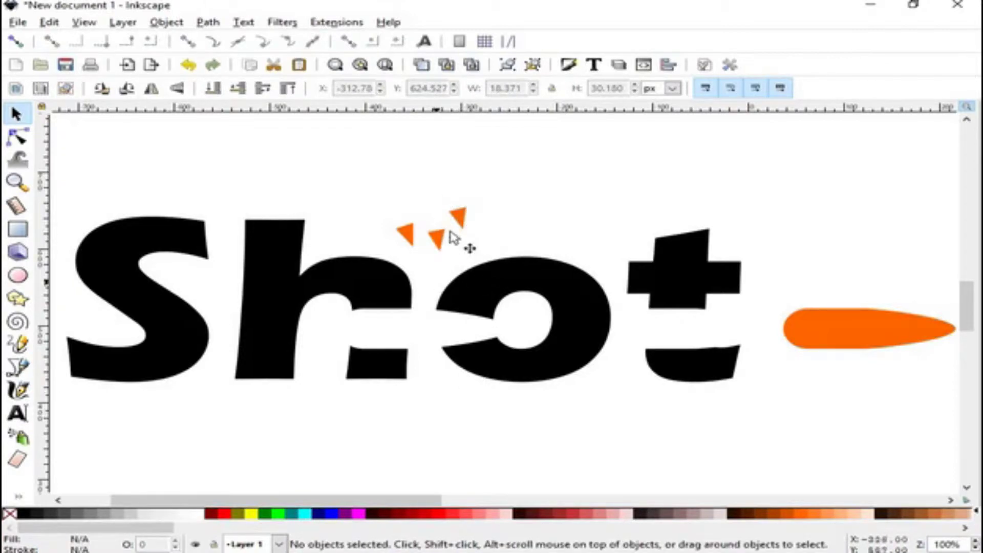
Step: Duplicate the top-right shard with Ctrl+D and move the copy up above the others
{"action": "left_click", "coordinate": [461, 218]}
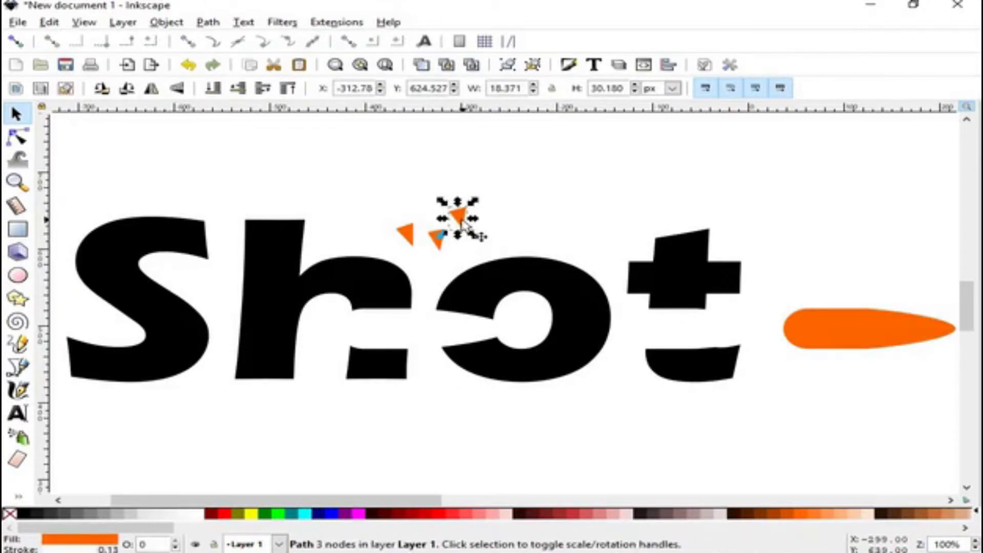
{"action": "right_click", "coordinate": [457, 222]}
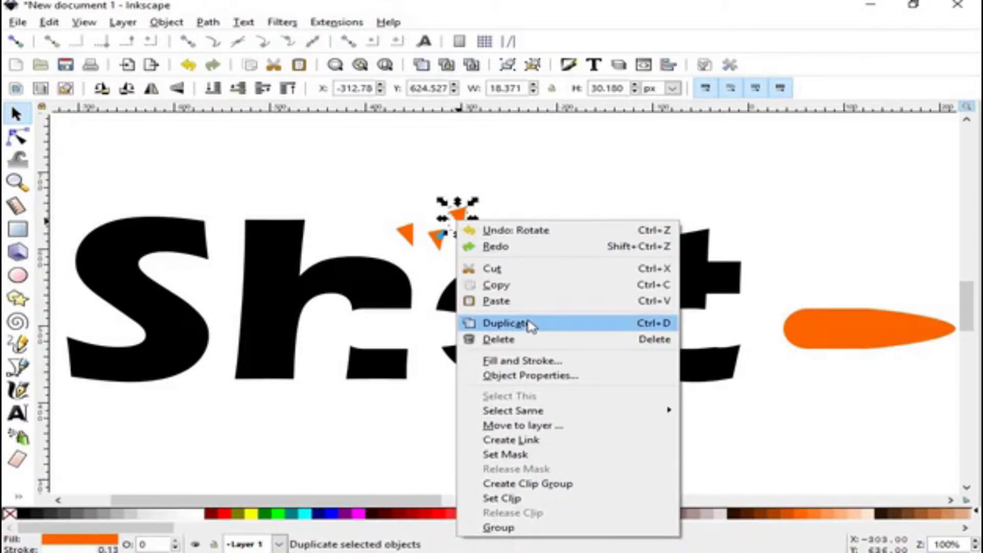
{"action": "key", "text": "ctrl+d"}
{"action": "left_click_drag", "start_coordinate": [464, 219], "coordinate": [432, 195]}
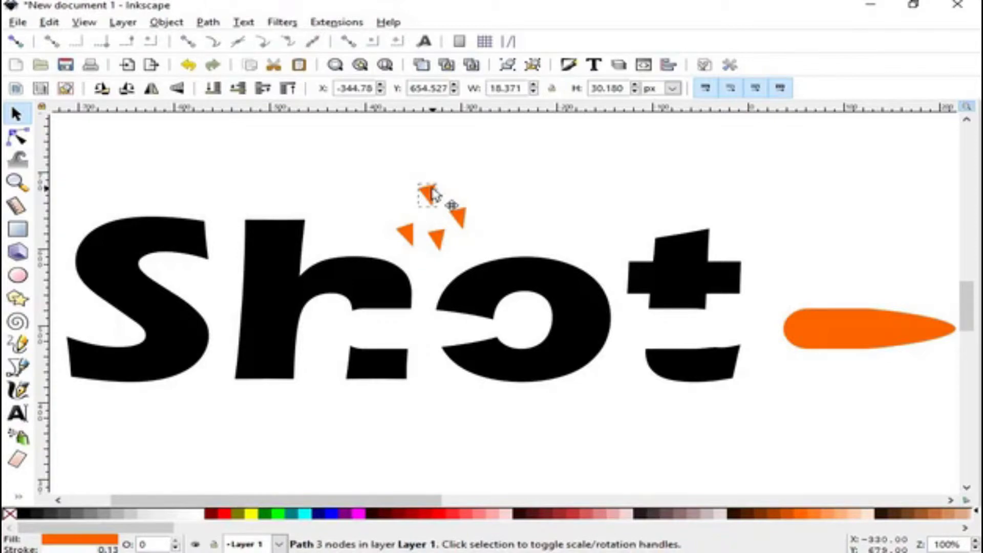
{"action": "left_click", "coordinate": [460, 437]}
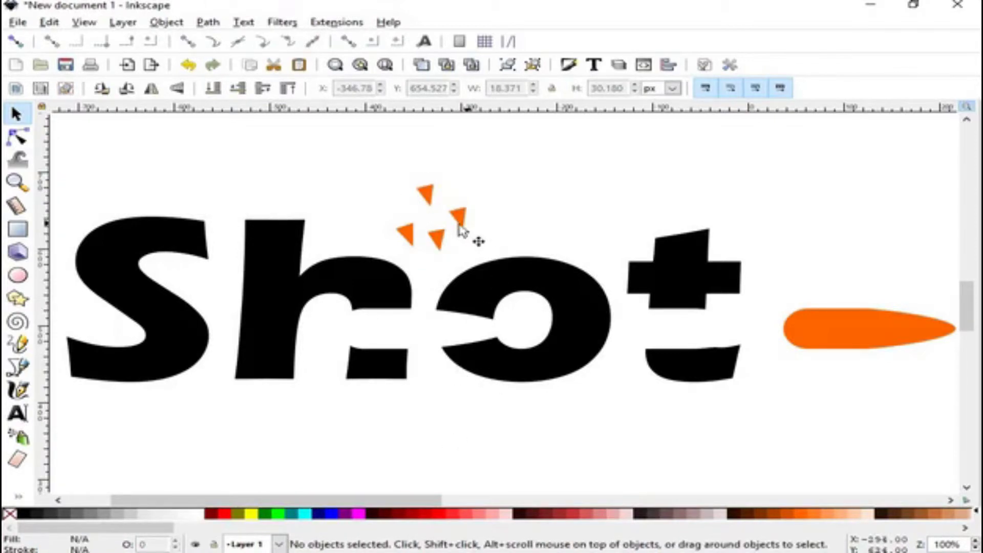
{"action": "left_click", "coordinate": [432, 203]}
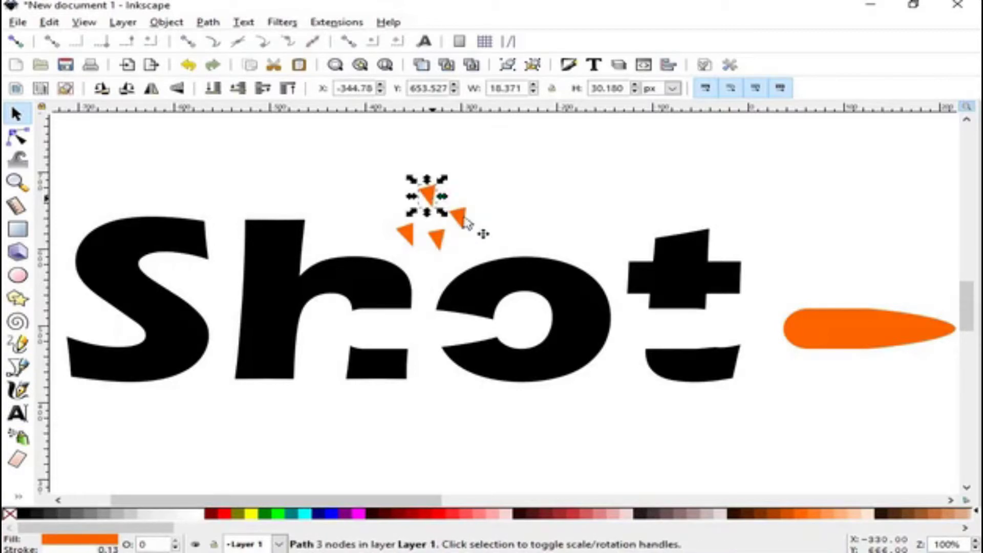
{"action": "left_click", "coordinate": [463, 220]}
{"action": "double_click", "coordinate": [456, 214]}
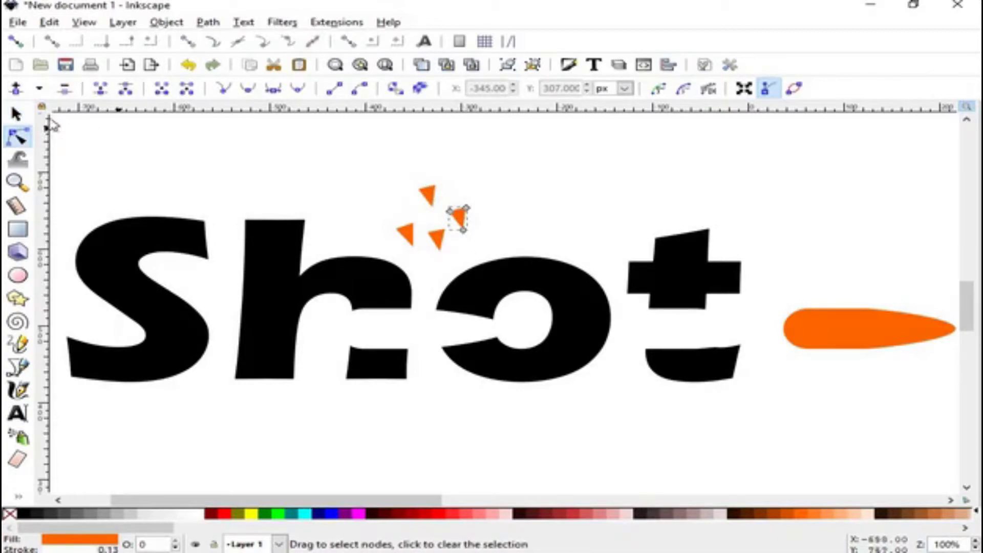
{"action": "left_click", "coordinate": [15, 114]}
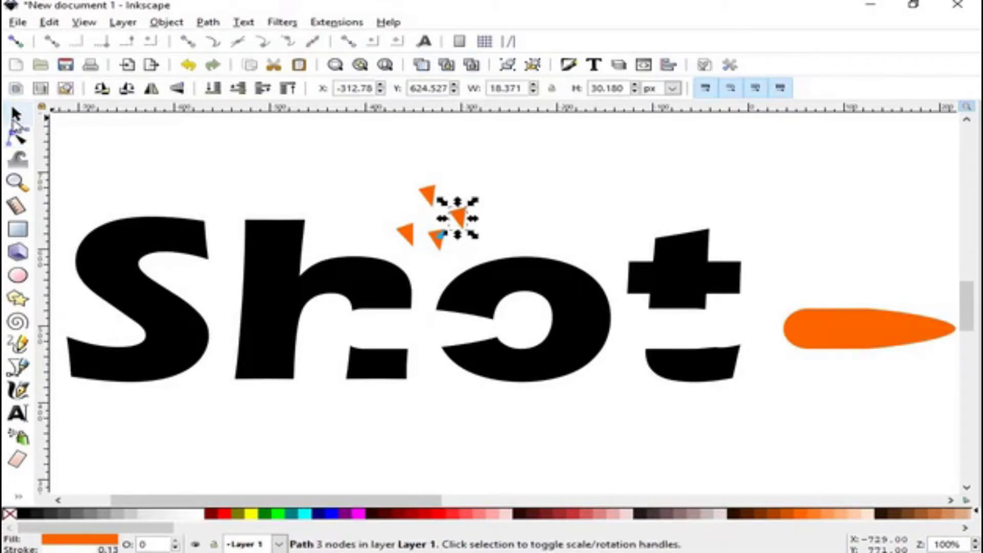
{"action": "left_click", "coordinate": [450, 481]}
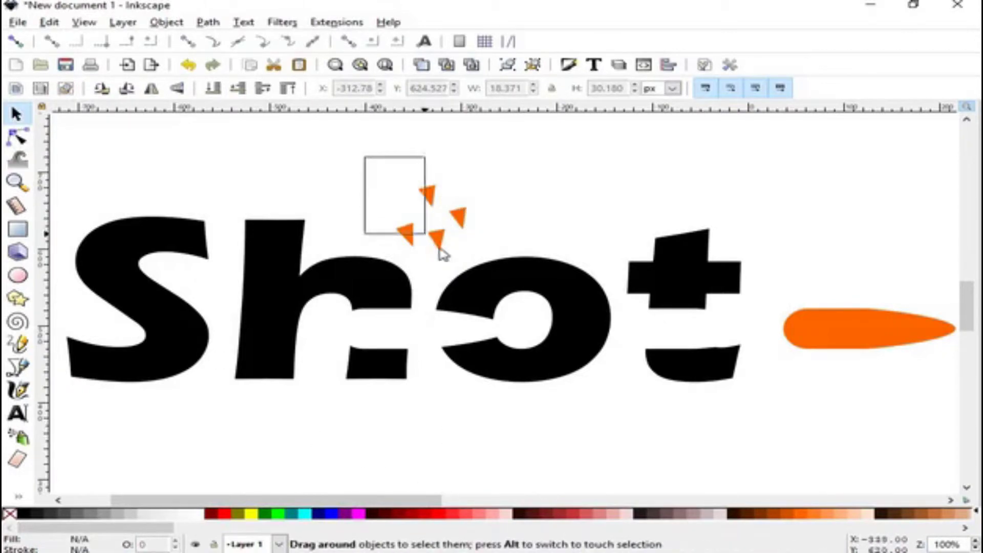
Step: Duplicate the three-shard cluster, move the copies above the o–t gap, and rotate them to point left
{"action": "left_click_drag", "start_coordinate": [365, 156], "coordinate": [451, 260]}
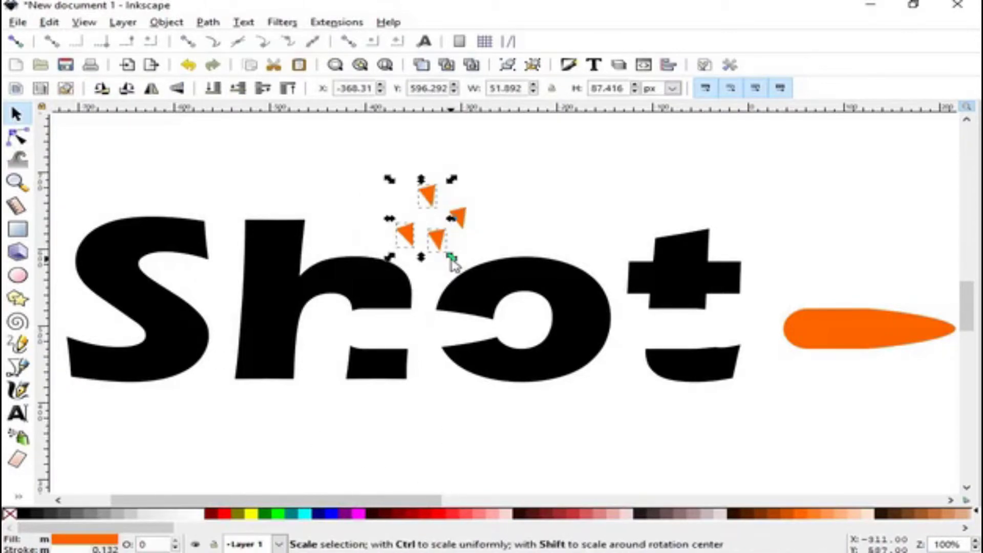
{"action": "right_click", "coordinate": [420, 194]}
{"action": "left_click", "coordinate": [477, 292]}
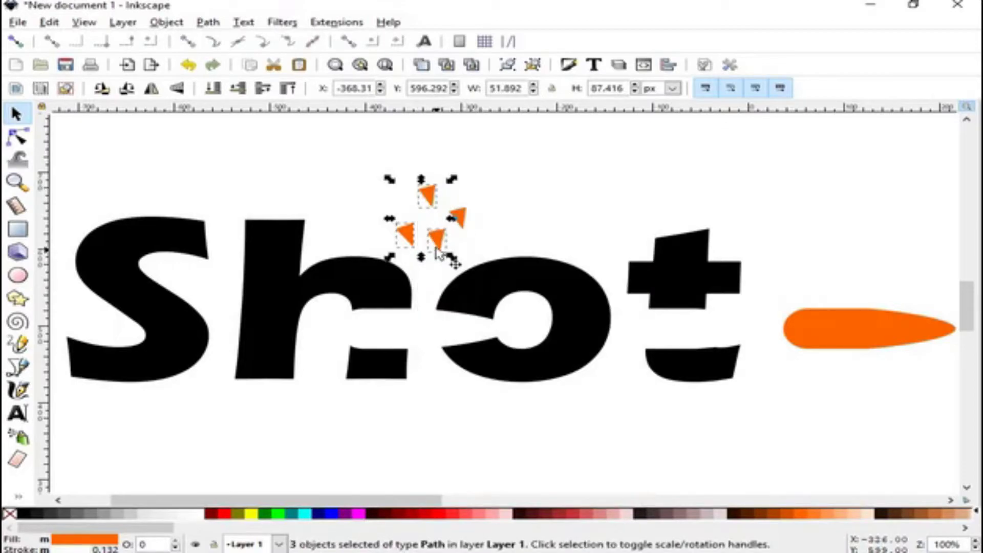
{"action": "left_click_drag", "start_coordinate": [438, 252], "coordinate": [624, 236]}
{"action": "left_click", "coordinate": [620, 241]}
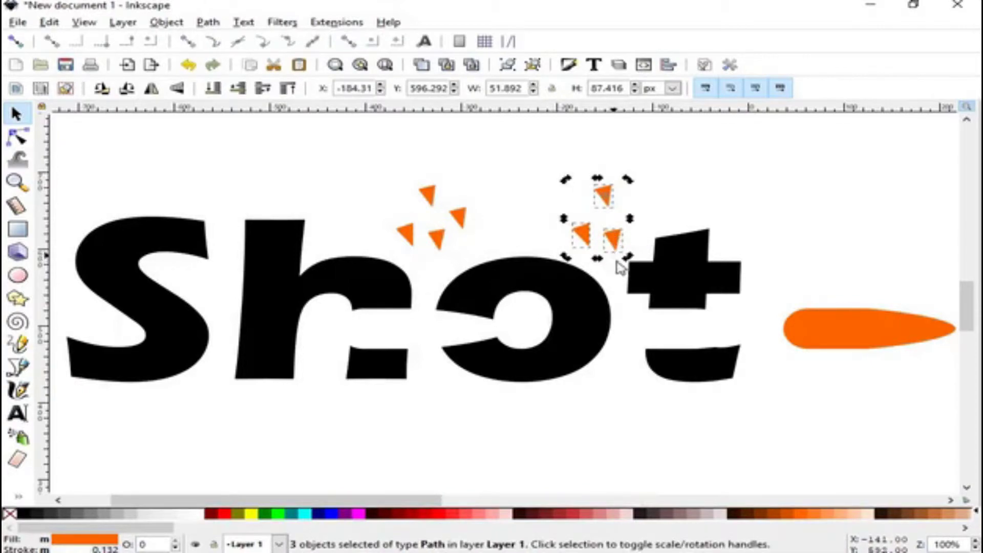
{"action": "key", "text": "n"}
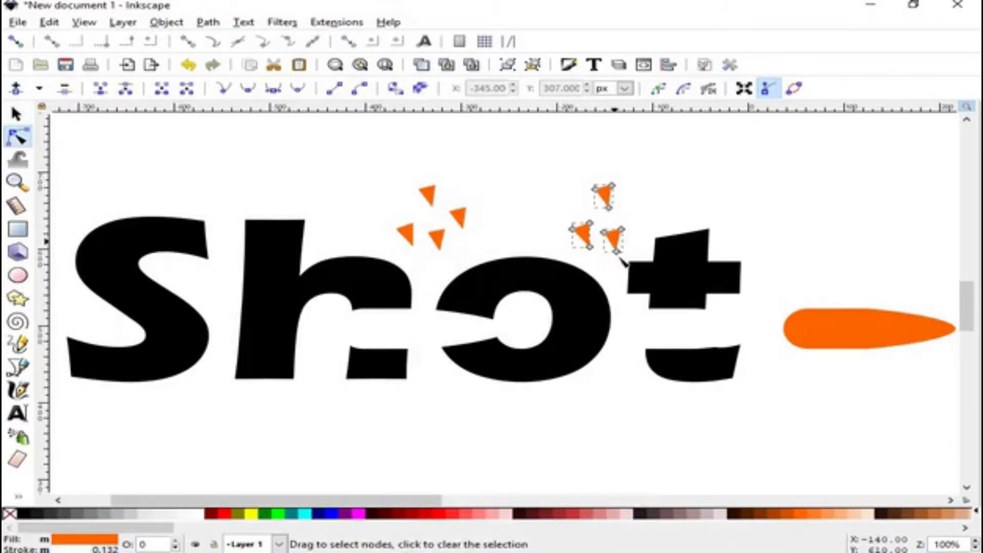
{"action": "left_click", "coordinate": [16, 114]}
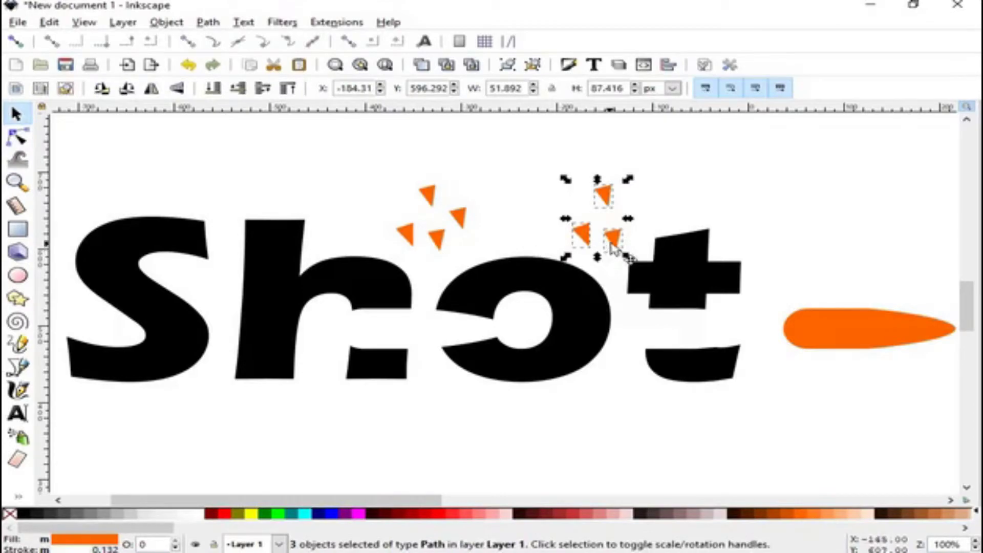
{"action": "mouse_move", "coordinate": [628, 256]}
{"action": "left_mouse_down"}
{"action": "mouse_move", "coordinate": [637, 252]}
{"action": "mouse_move", "coordinate": [604, 251]}
{"action": "left_mouse_up"}
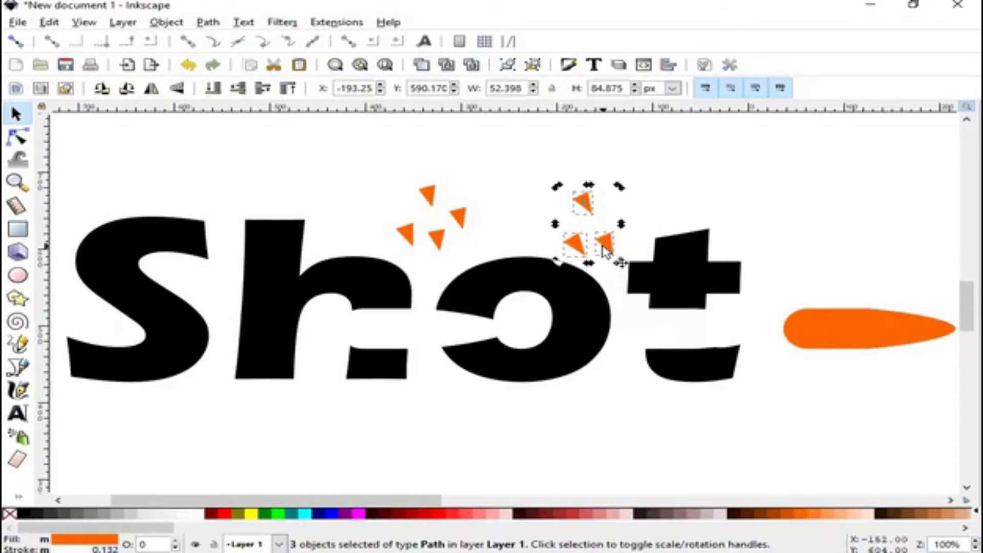
{"action": "left_click", "coordinate": [656, 478]}
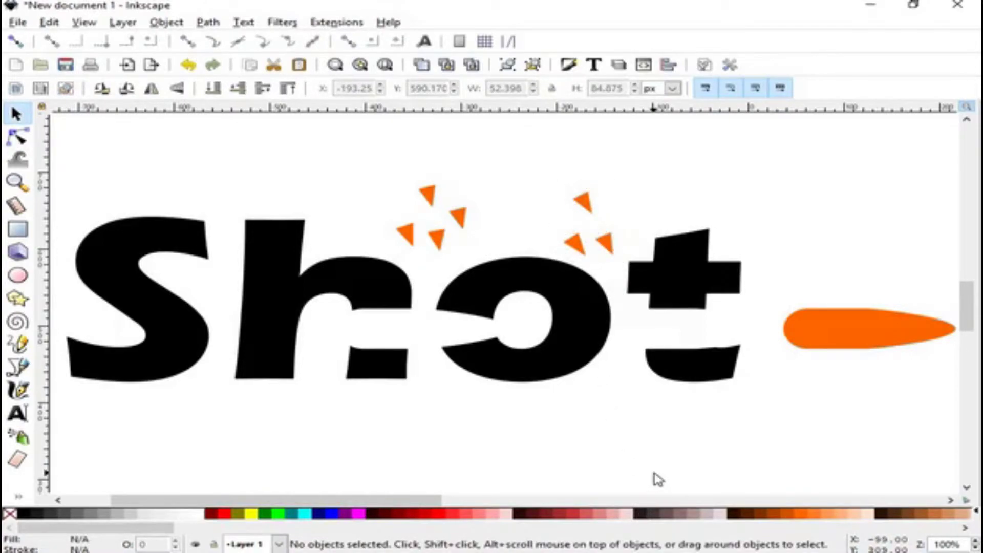
Step: Duplicate the top shard of the cluster above the o and t
{"action": "left_click", "coordinate": [582, 201]}
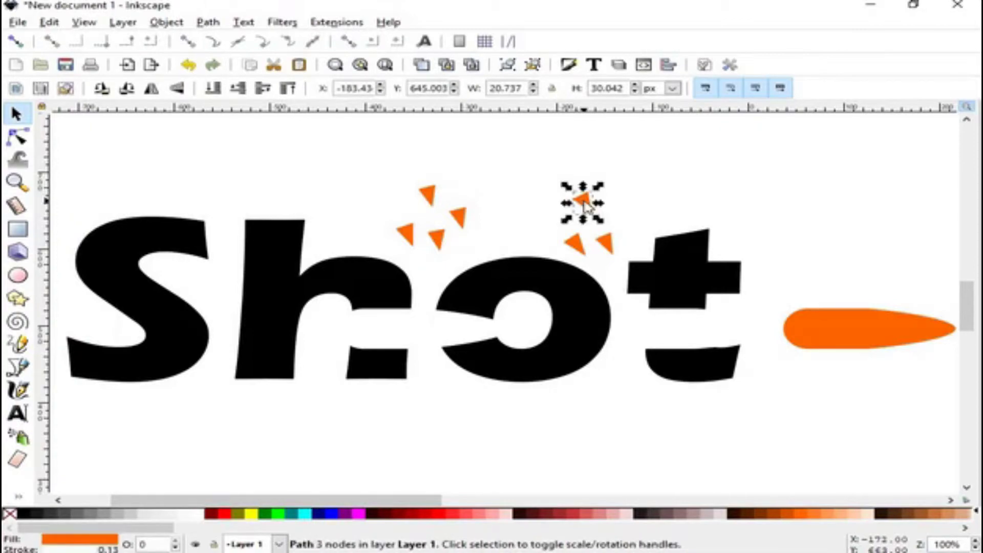
{"action": "right_click", "coordinate": [582, 200]}
{"action": "left_click", "coordinate": [604, 286]}
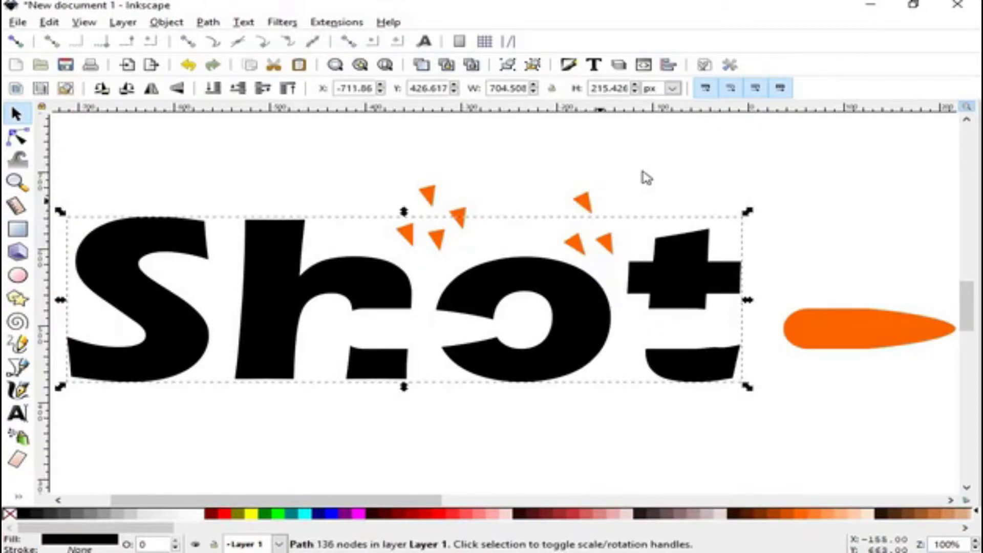
{"action": "key", "text": "Escape"}
{"action": "right_click", "coordinate": [585, 205]}
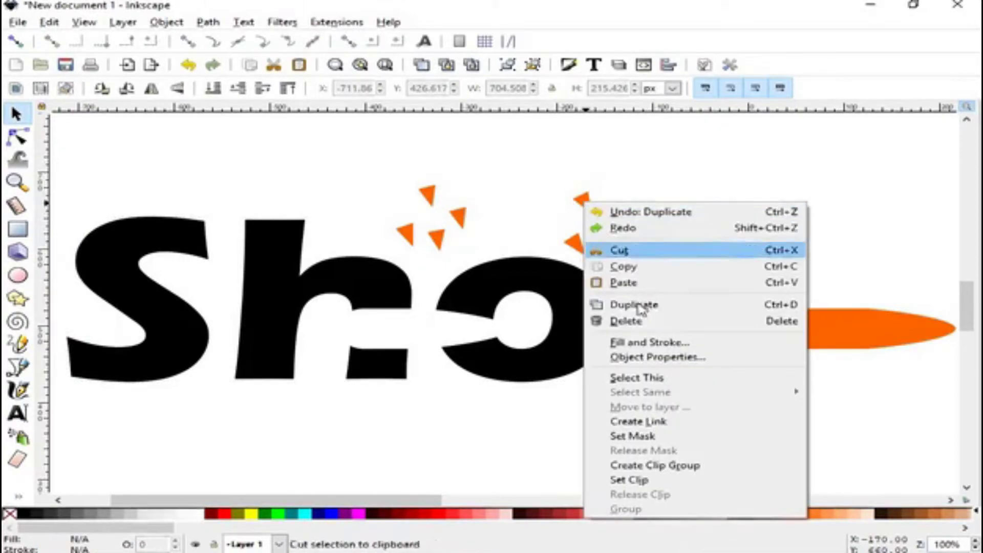
{"action": "left_click", "coordinate": [652, 306]}
{"action": "left_click", "coordinate": [583, 204]}
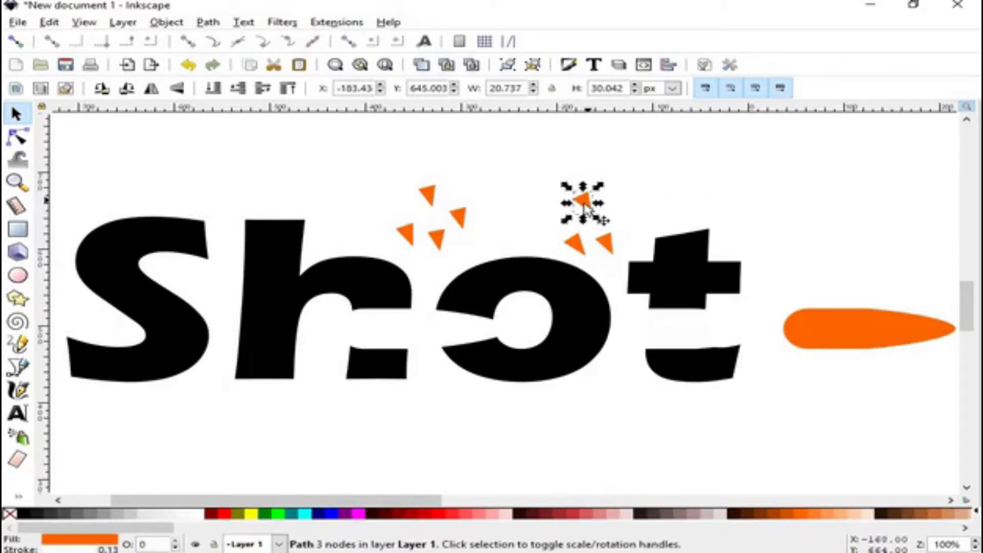
{"action": "right_click", "coordinate": [583, 204]}
{"action": "left_click", "coordinate": [626, 306]}
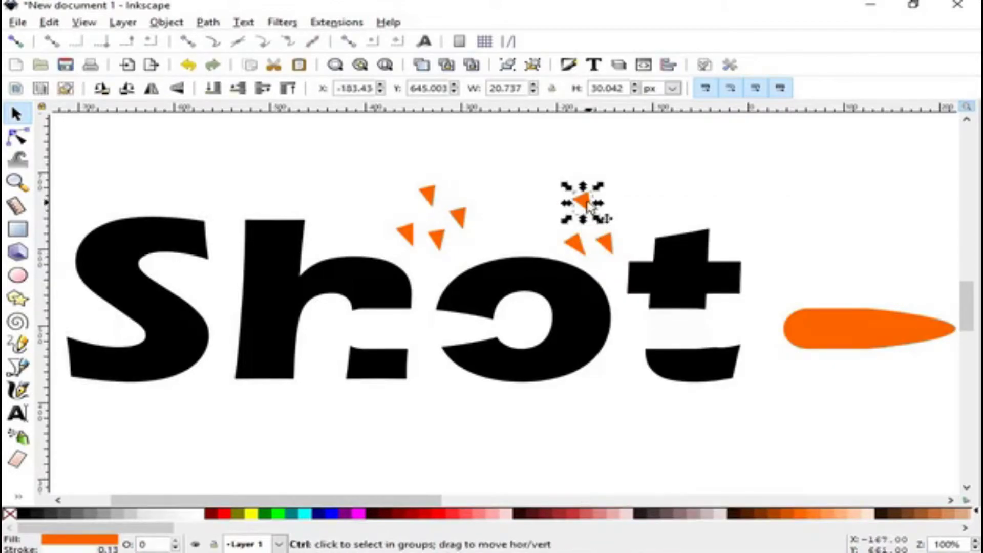
Step: Place the copy just above the o, angled to point right, then box-select the right cluster
{"action": "mouse_move", "coordinate": [565, 212]}
{"action": "left_mouse_down"}
{"action": "mouse_move", "coordinate": [478, 211]}
{"action": "mouse_move", "coordinate": [507, 222]}
{"action": "mouse_move", "coordinate": [497, 233]}
{"action": "mouse_move", "coordinate": [510, 245]}
{"action": "mouse_move", "coordinate": [498, 240]}
{"action": "left_mouse_up"}
{"action": "left_click", "coordinate": [505, 211]}
{"action": "left_click", "coordinate": [493, 235]}
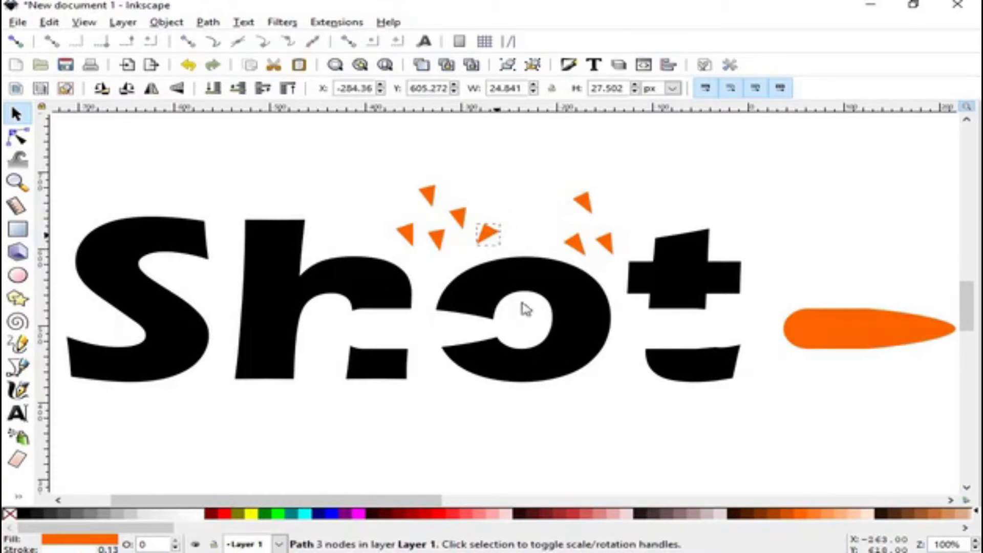
{"action": "left_click", "coordinate": [627, 435]}
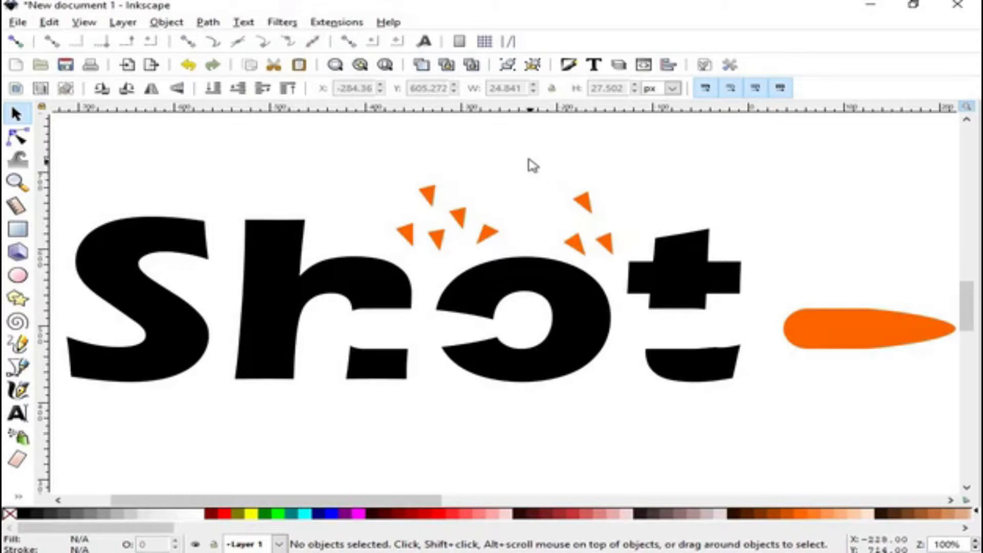
{"action": "left_click_drag", "start_coordinate": [527, 156], "coordinate": [631, 271]}
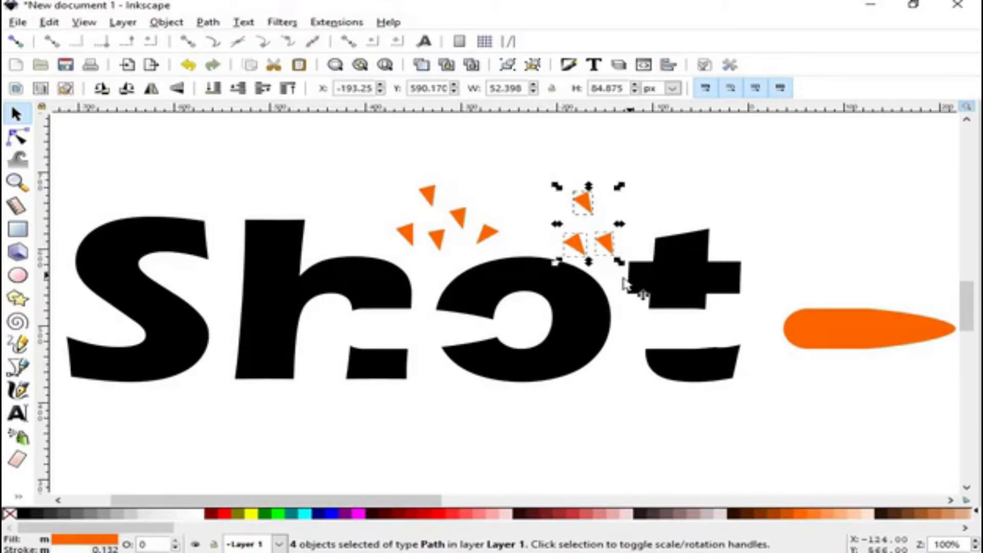
Step: Duplicate the right cluster, move and rotate the three copies to sit below the o–t gap
{"action": "right_click", "coordinate": [594, 209]}
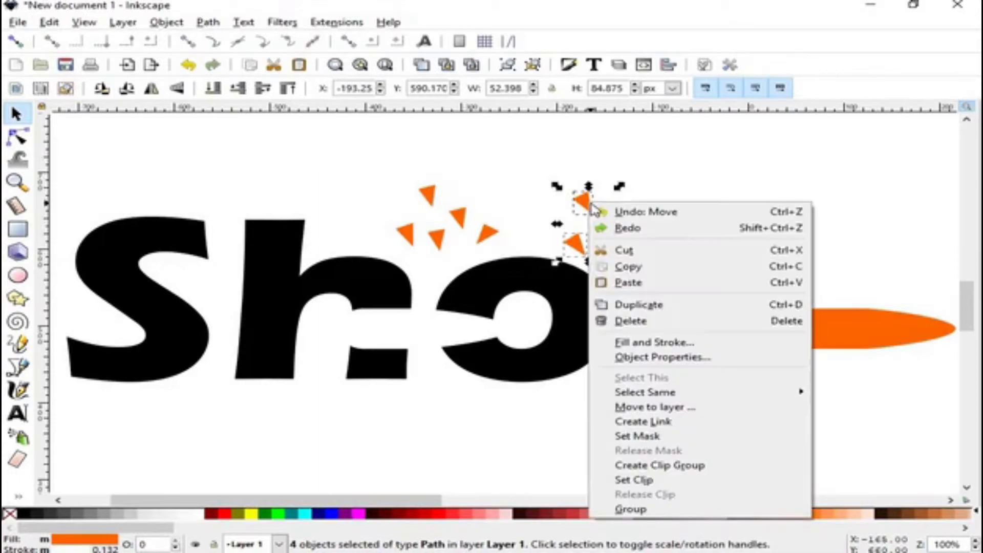
{"action": "left_click", "coordinate": [639, 305]}
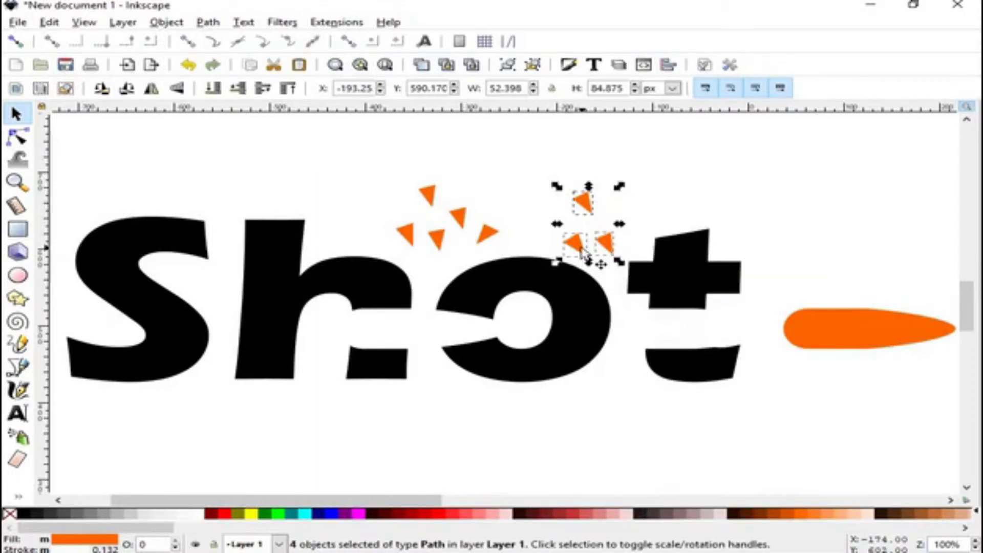
{"action": "left_click_drag", "start_coordinate": [583, 250], "coordinate": [559, 463]}
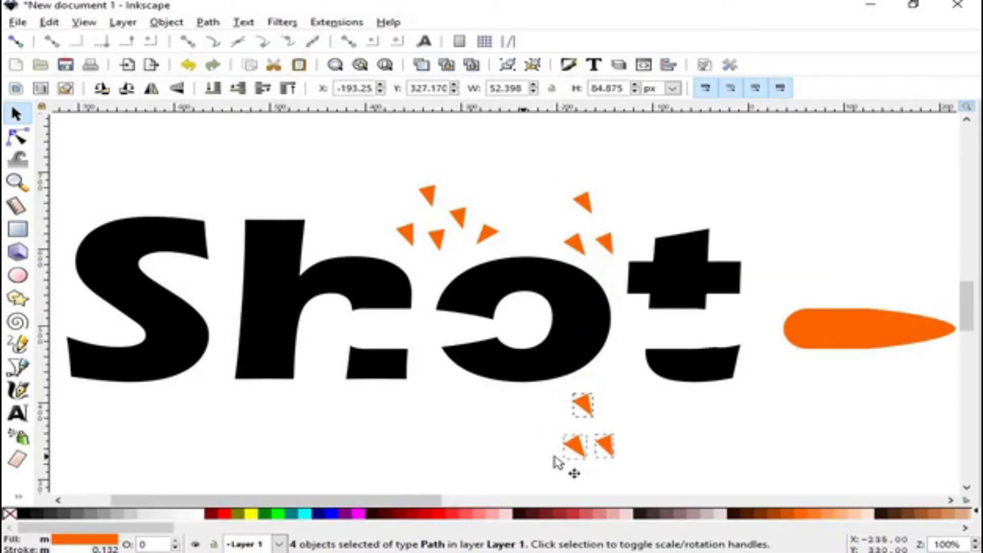
{"action": "left_click", "coordinate": [574, 448]}
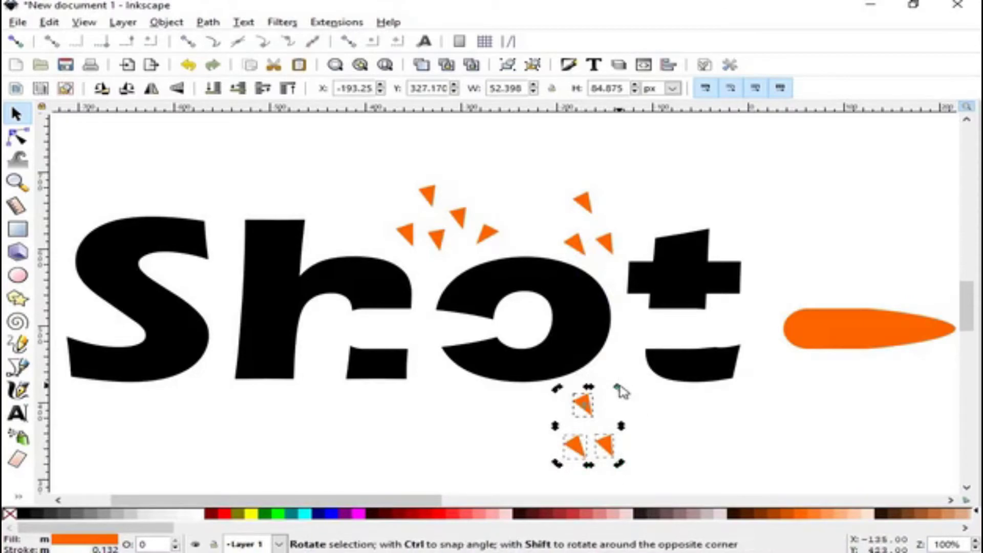
{"action": "mouse_move", "coordinate": [619, 390]}
{"action": "left_mouse_down"}
{"action": "mouse_move", "coordinate": [574, 399]}
{"action": "mouse_move", "coordinate": [606, 411]}
{"action": "mouse_move", "coordinate": [616, 369]}
{"action": "mouse_move", "coordinate": [547, 320]}
{"action": "mouse_move", "coordinate": [465, 362]}
{"action": "left_mouse_up"}
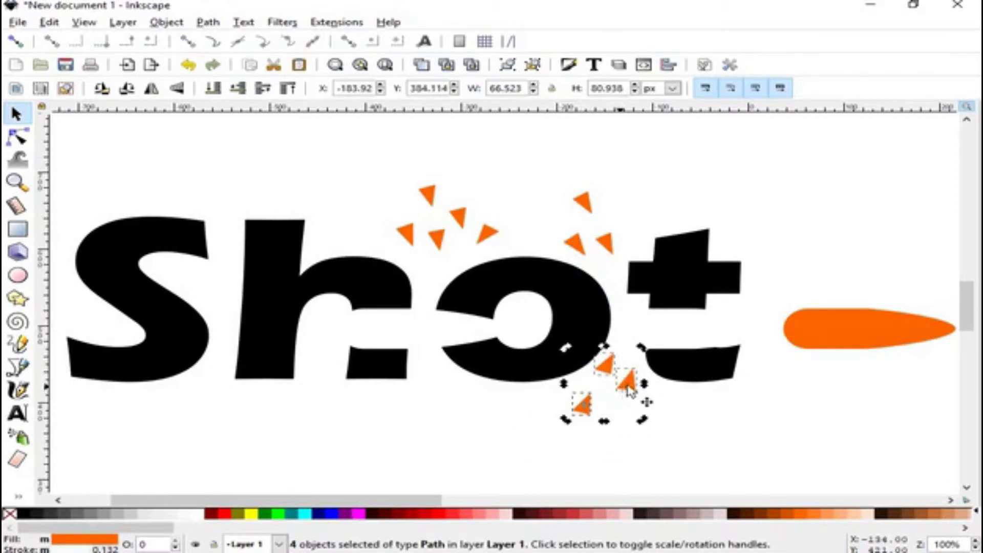
{"action": "left_click_drag", "start_coordinate": [630, 390], "coordinate": [635, 402]}
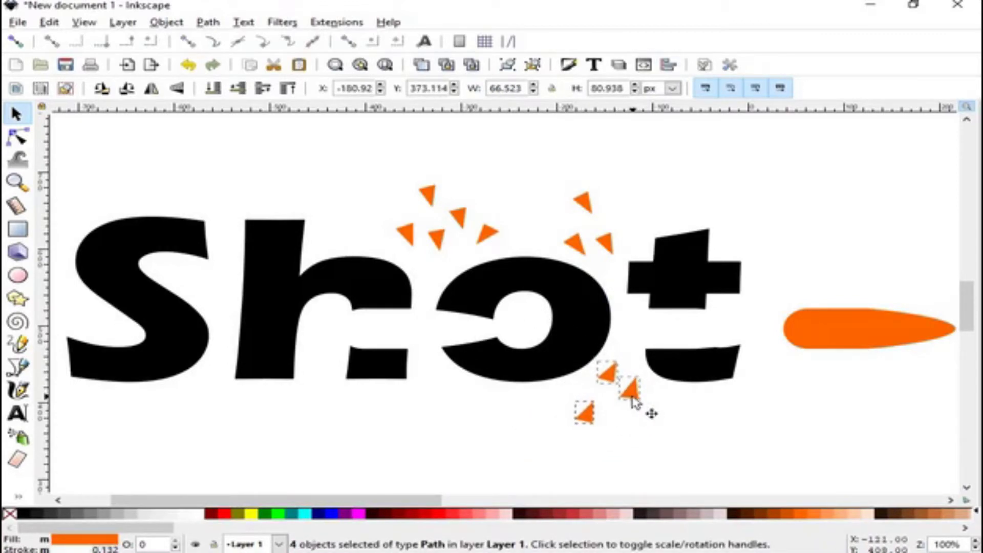
{"action": "left_click", "coordinate": [680, 457]}
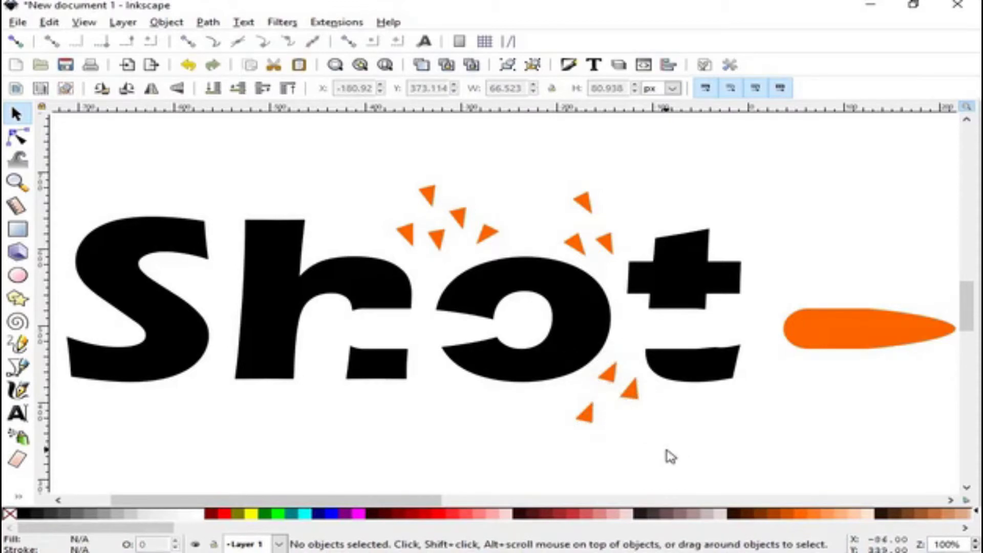
{"action": "left_click_drag", "start_coordinate": [670, 469], "coordinate": [511, 352]}
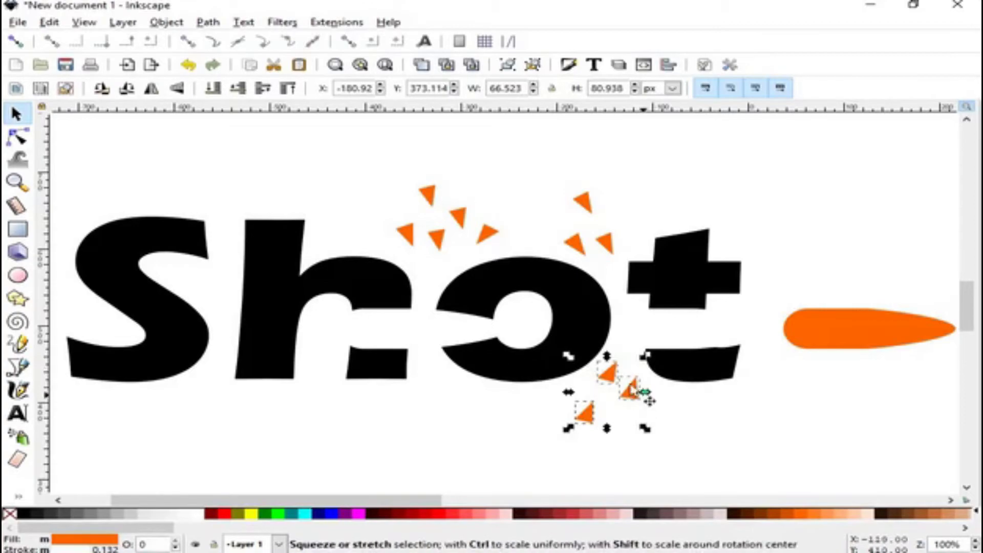
Step: Duplicate the three selected shards, move the copies below the h and o, and rotate them
{"action": "right_click", "coordinate": [614, 381]}
{"action": "left_click", "coordinate": [676, 173]}
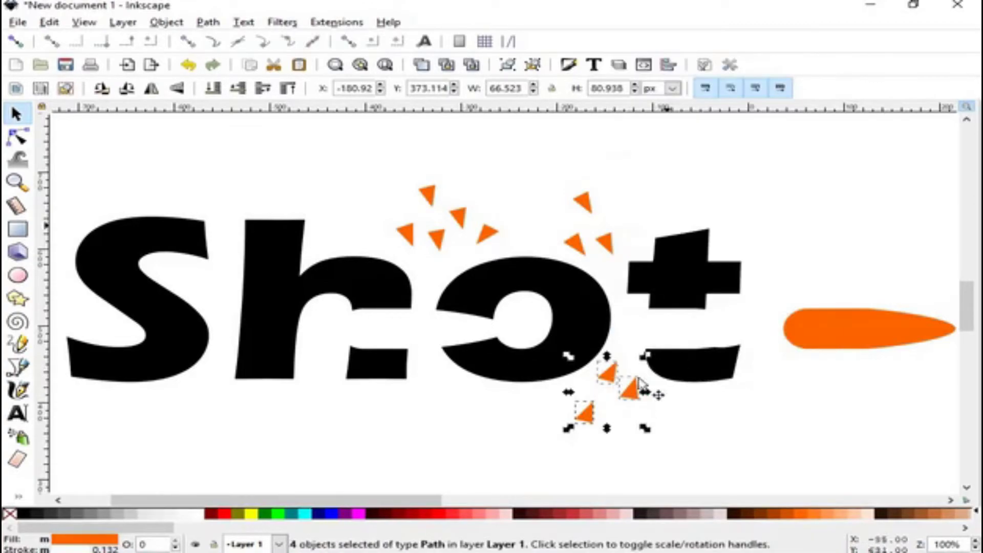
{"action": "left_click_drag", "start_coordinate": [559, 421], "coordinate": [407, 430]}
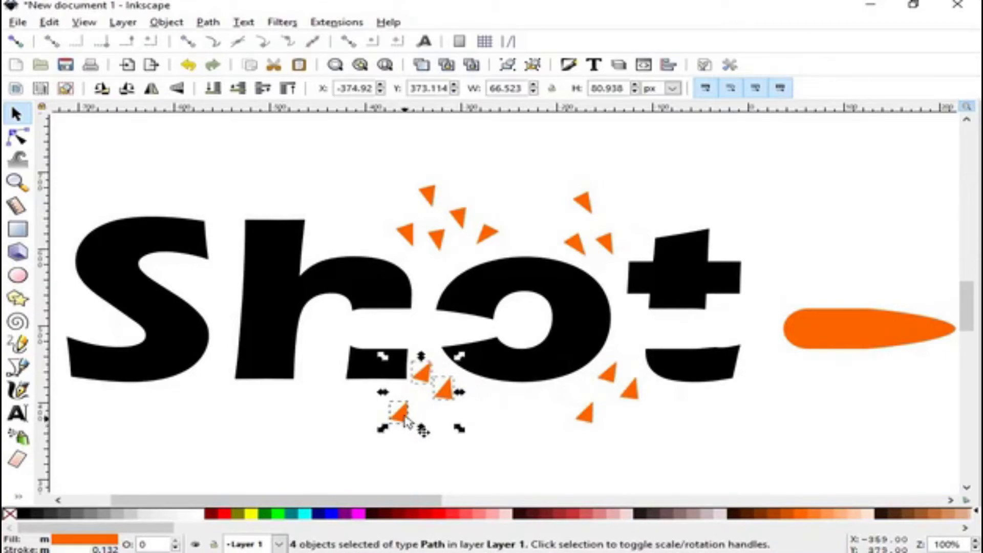
{"action": "left_click", "coordinate": [407, 420]}
{"action": "left_click_drag", "start_coordinate": [383, 428], "coordinate": [389, 434]}
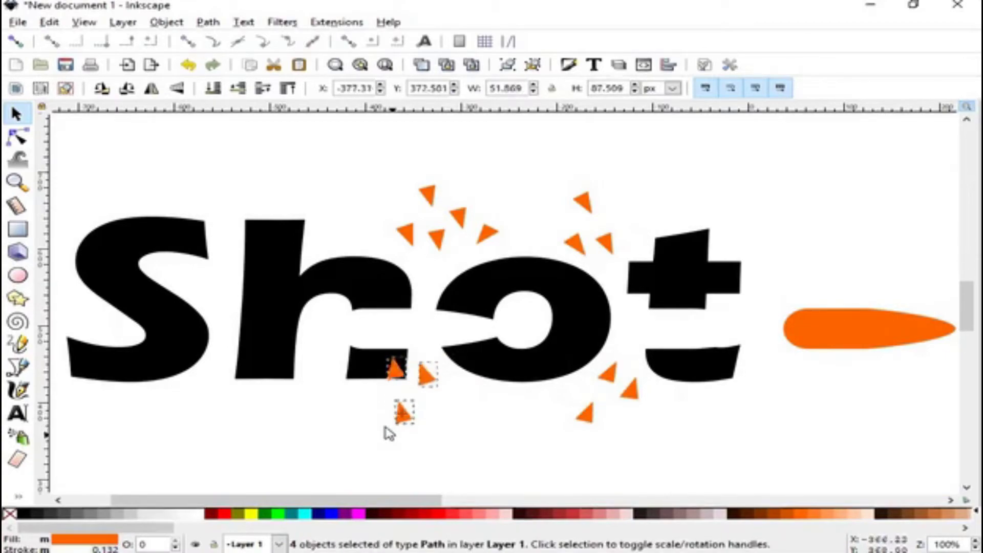
{"action": "key", "text": "bracketright"}
{"action": "key", "text": "bracketright"}
{"action": "key", "text": "bracketright"}
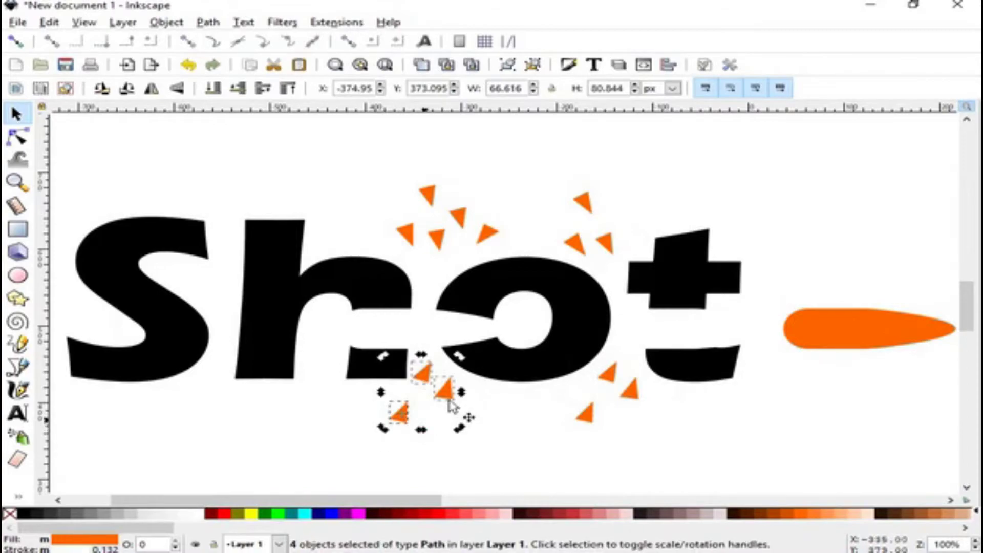
{"action": "left_click_drag", "start_coordinate": [448, 406], "coordinate": [449, 419]}
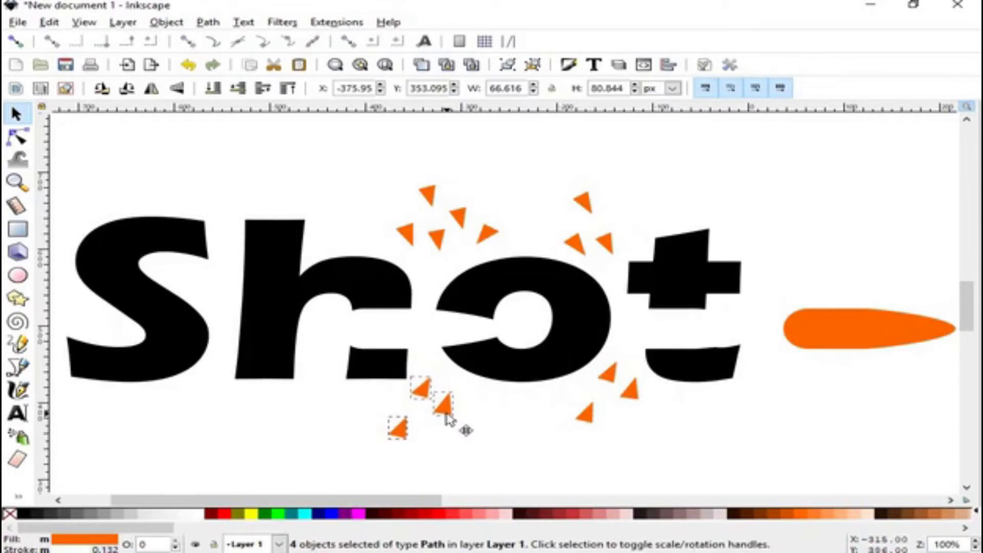
Step: Nudge one copied shard up and right and rotate it on its own
{"action": "left_click", "coordinate": [461, 424]}
{"action": "left_click", "coordinate": [445, 409]}
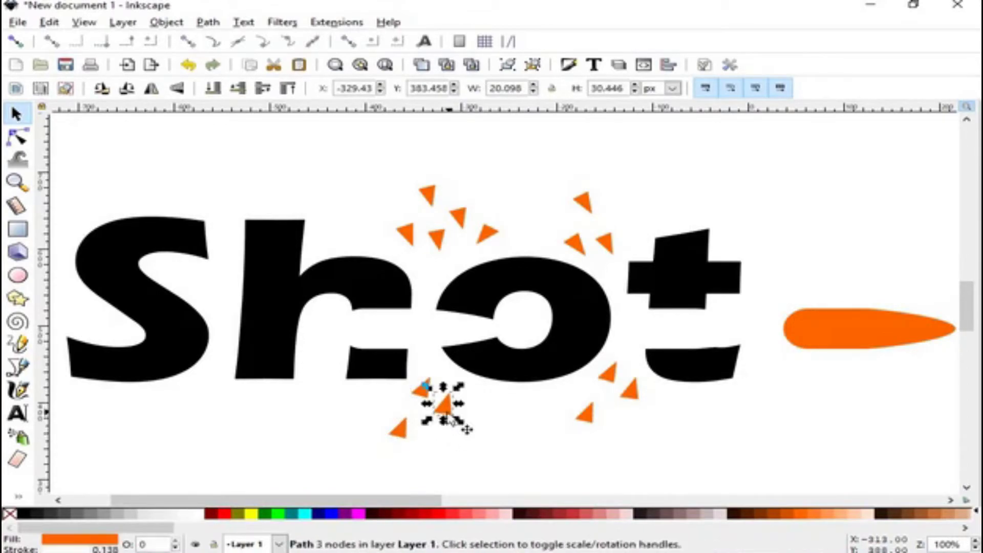
{"action": "left_click_drag", "start_coordinate": [445, 407], "coordinate": [449, 402]}
{"action": "left_click", "coordinate": [450, 402]}
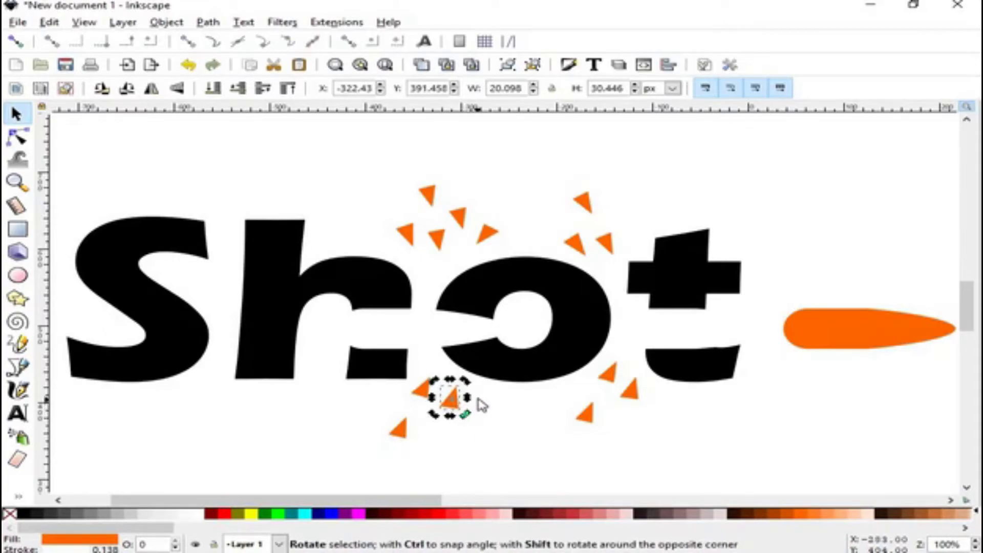
{"action": "left_click_drag", "start_coordinate": [467, 416], "coordinate": [478, 417]}
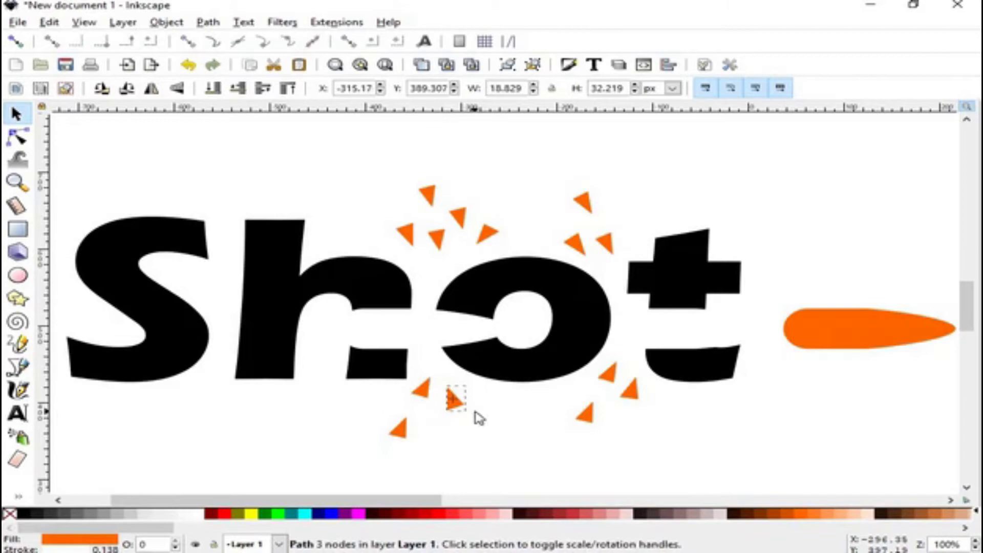
{"action": "left_click", "coordinate": [492, 438]}
Step: Reposition the lower-left shards, shifting one further down and right
{"action": "left_click", "coordinate": [400, 432]}
{"action": "left_click_drag", "start_coordinate": [412, 435], "coordinate": [419, 425]}
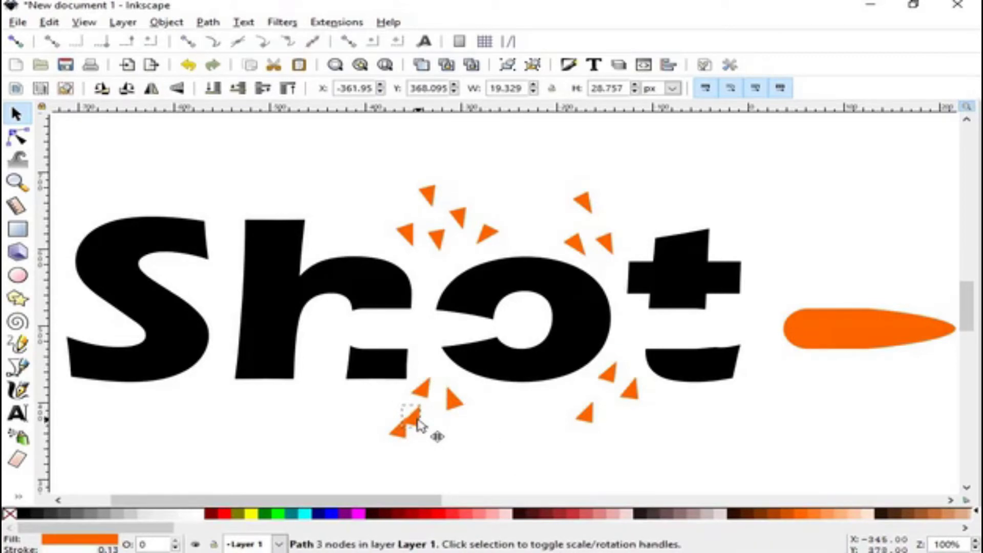
{"action": "left_click_drag", "start_coordinate": [419, 425], "coordinate": [613, 457]}
{"action": "left_click", "coordinate": [398, 432]}
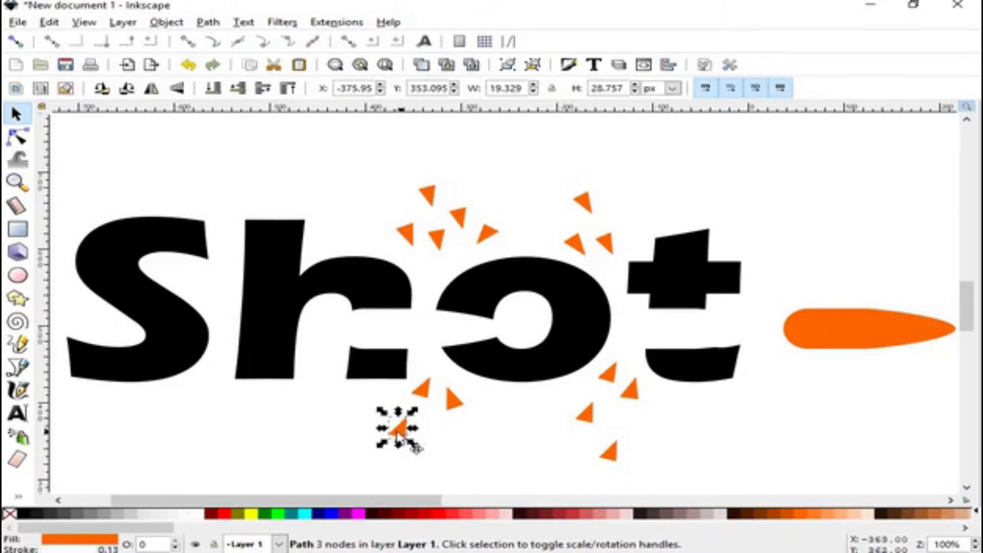
{"action": "left_click_drag", "start_coordinate": [398, 434], "coordinate": [413, 428]}
{"action": "left_click", "coordinate": [619, 485]}
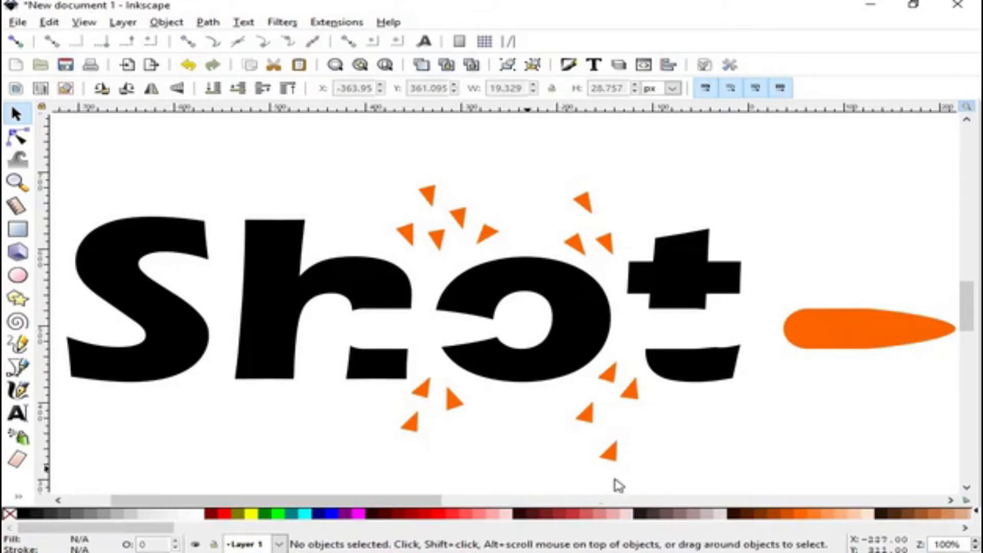
Step: Move the lowest shard under the o up beside the bullet's tail
{"action": "left_click", "coordinate": [609, 461]}
{"action": "mouse_move", "coordinate": [609, 464]}
{"action": "left_mouse_down"}
{"action": "mouse_move", "coordinate": [776, 476]}
{"action": "mouse_move", "coordinate": [776, 390]}
{"action": "mouse_move", "coordinate": [798, 394]}
{"action": "left_mouse_up"}
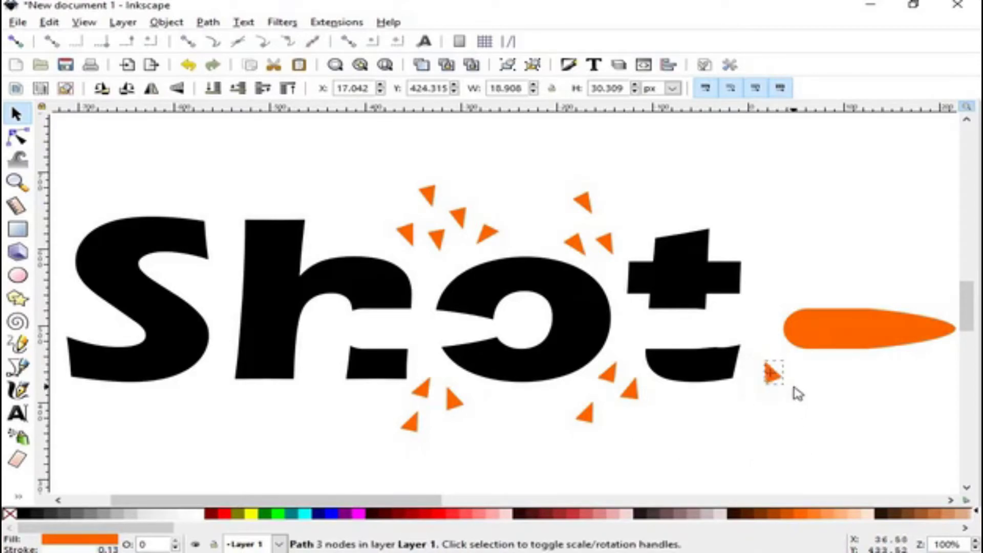
{"action": "left_click", "coordinate": [616, 469]}
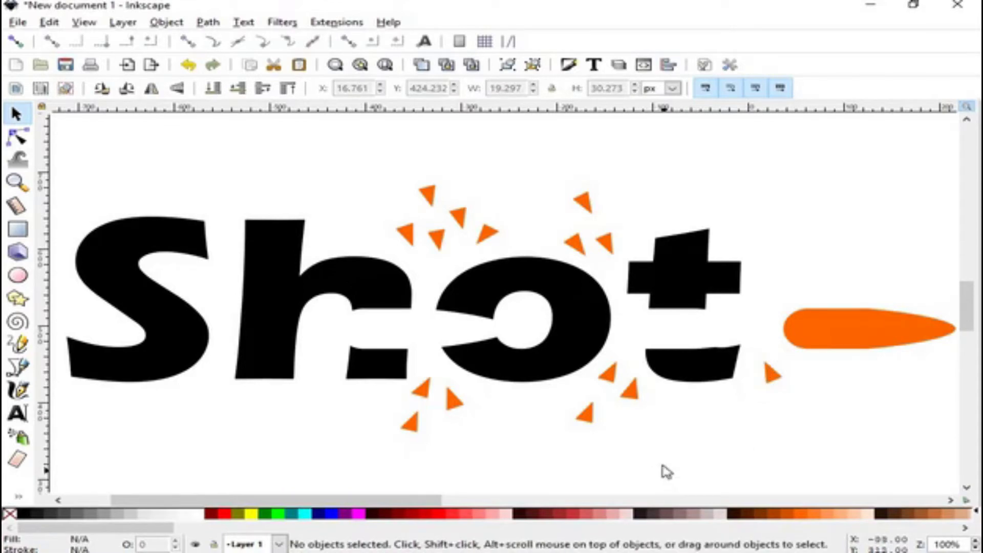
{"action": "left_click_drag", "start_coordinate": [497, 474], "coordinate": [376, 371]}
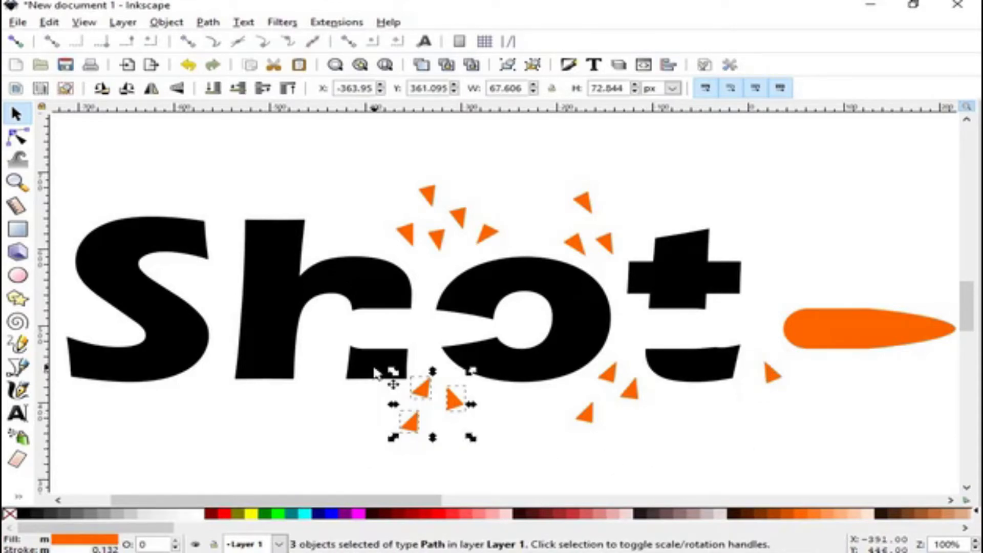
Step: Duplicate the three shards and place the rotated copies above the bullet, right of the t
{"action": "right_click", "coordinate": [419, 403]}
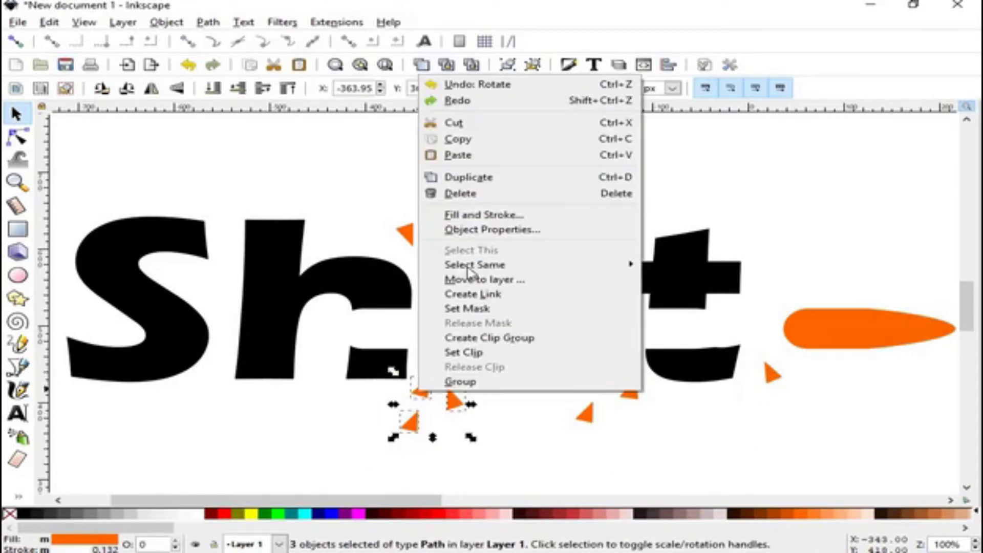
{"action": "left_click", "coordinate": [466, 179]}
{"action": "mouse_move", "coordinate": [415, 426]}
{"action": "left_mouse_down"}
{"action": "mouse_move", "coordinate": [775, 208]}
{"action": "mouse_move", "coordinate": [774, 262]}
{"action": "left_mouse_up"}
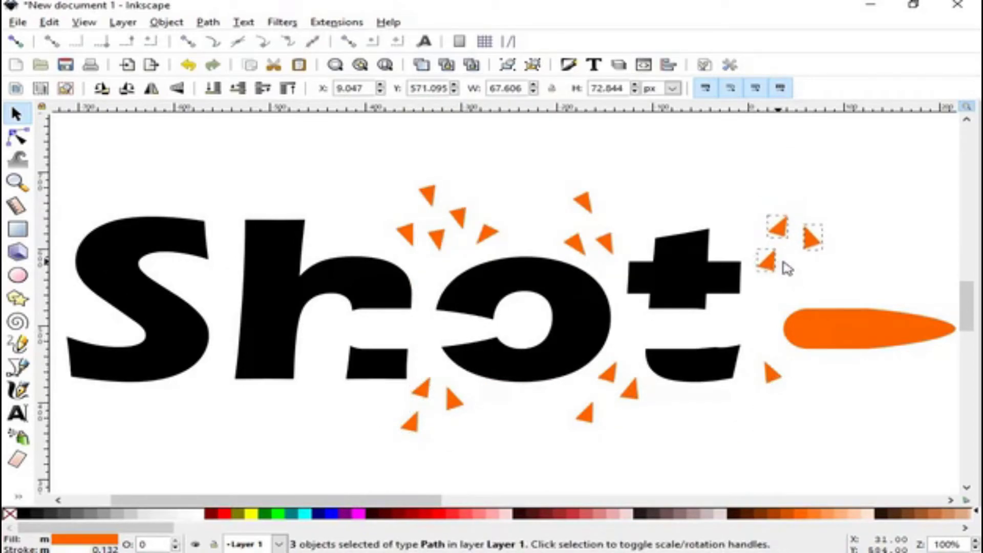
{"action": "left_click", "coordinate": [776, 264]}
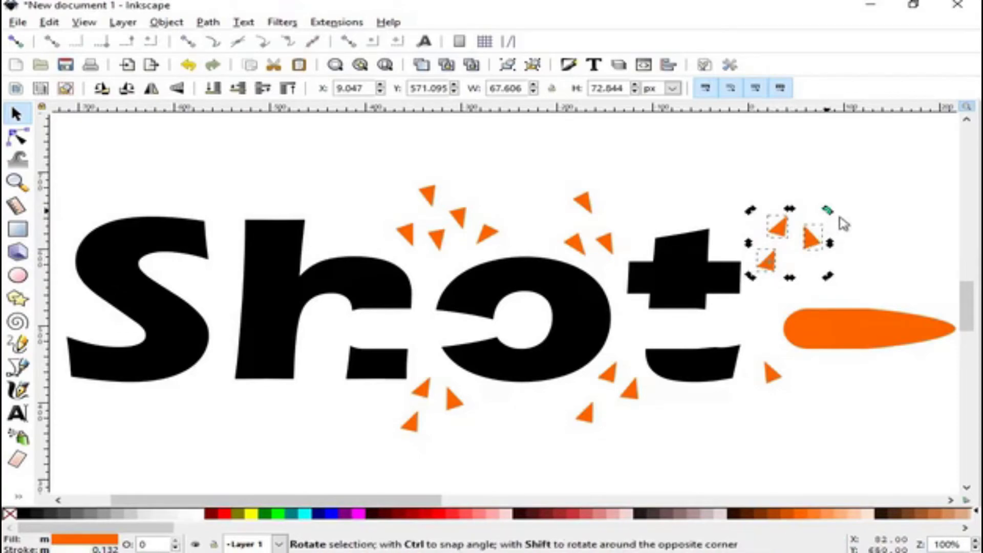
{"action": "mouse_move", "coordinate": [832, 215]}
{"action": "left_mouse_down"}
{"action": "mouse_move", "coordinate": [810, 310]}
{"action": "mouse_move", "coordinate": [730, 299]}
{"action": "left_mouse_up"}
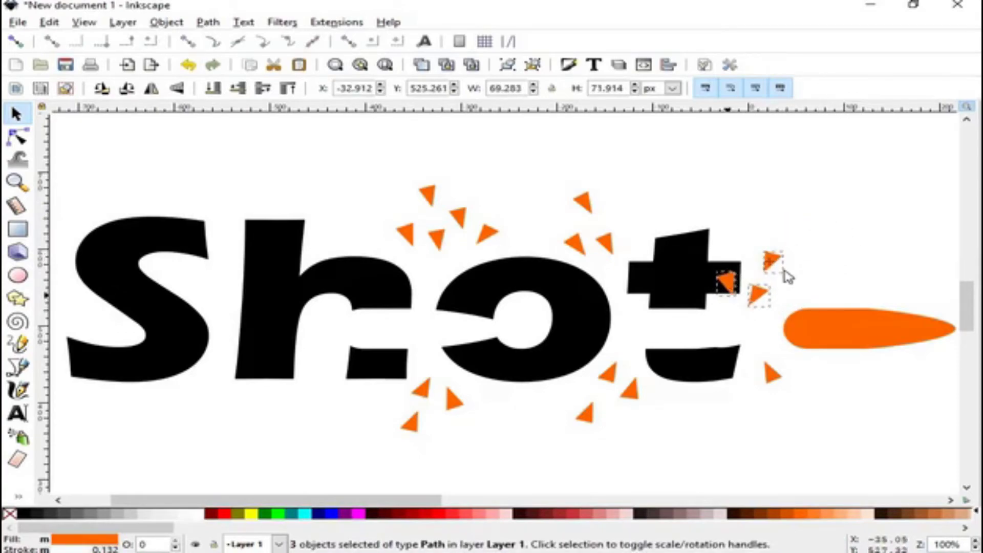
{"action": "left_click_drag", "start_coordinate": [775, 261], "coordinate": [819, 230]}
{"action": "left_click", "coordinate": [858, 444]}
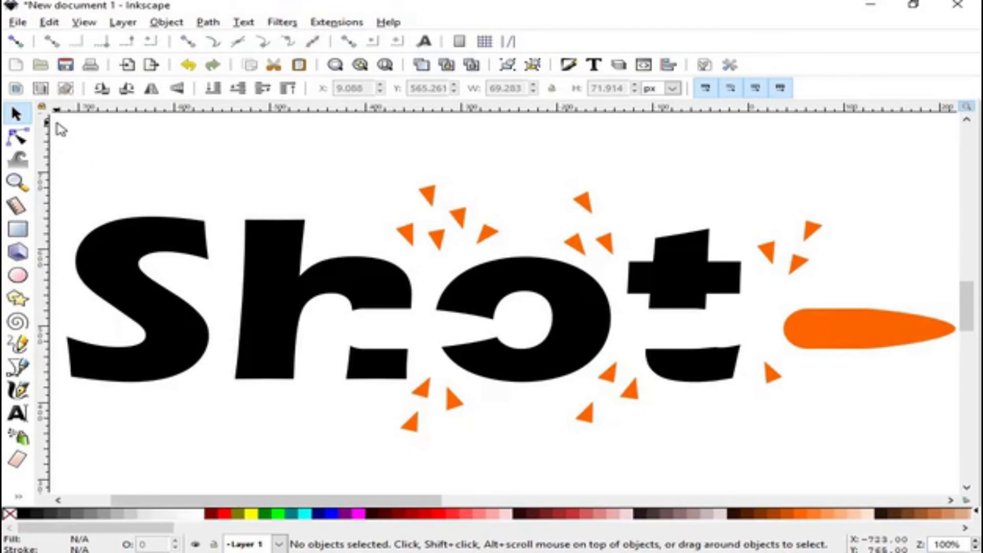
Step: Select all 22 pieces of the artwork and group them
{"action": "left_click_drag", "start_coordinate": [57, 123], "coordinate": [959, 481]}
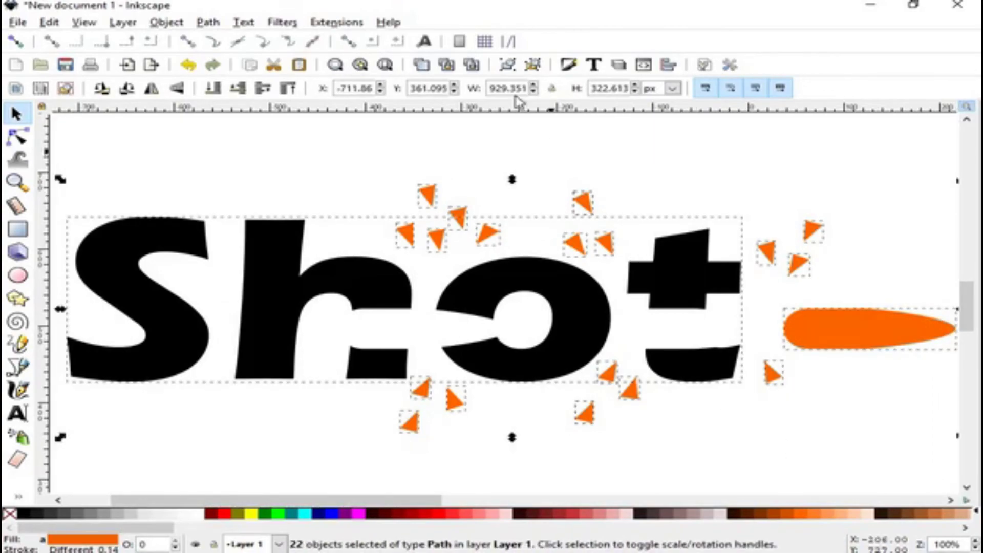
{"action": "left_click", "coordinate": [505, 65]}
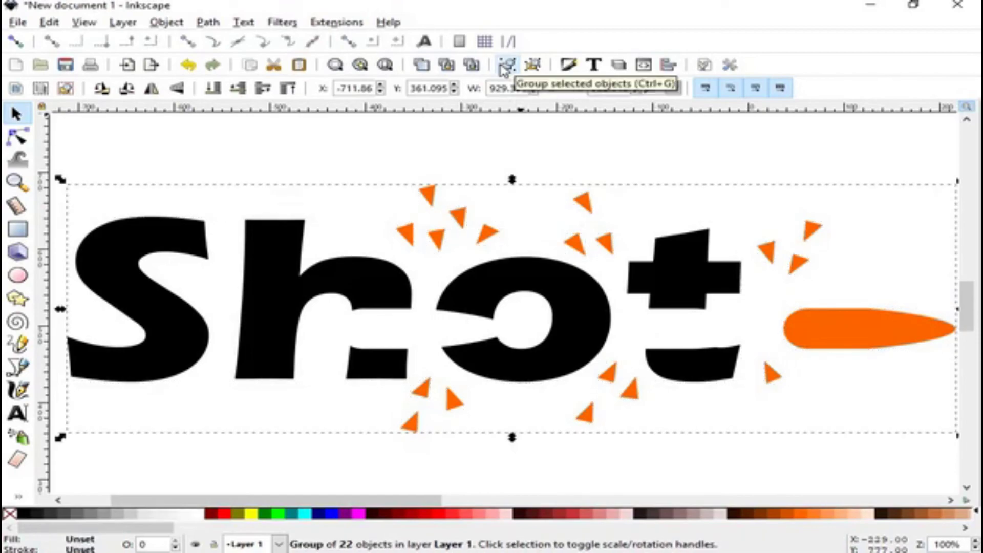
{"action": "left_click", "coordinate": [818, 170]}
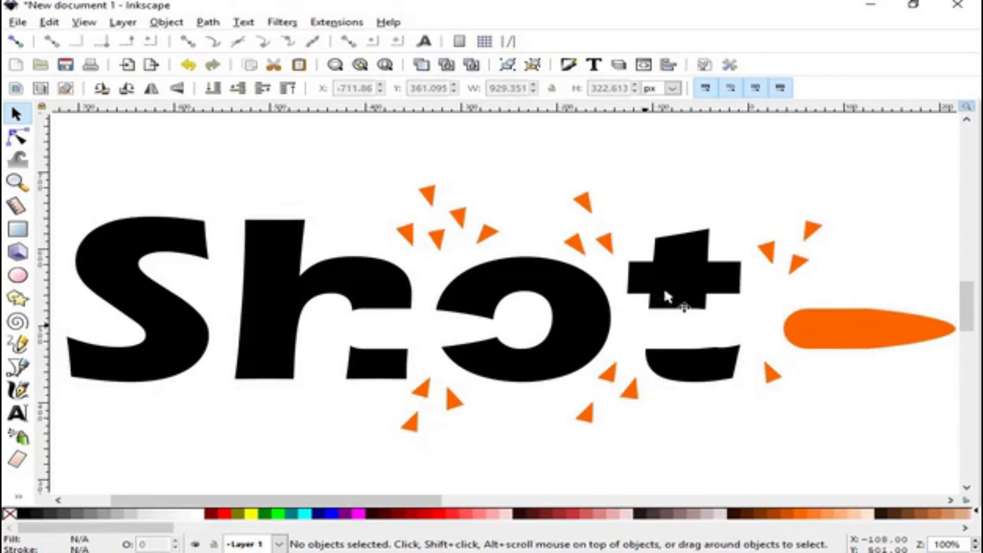
Step: Fill the whole group with the orange palette swatch
{"action": "left_click", "coordinate": [673, 277]}
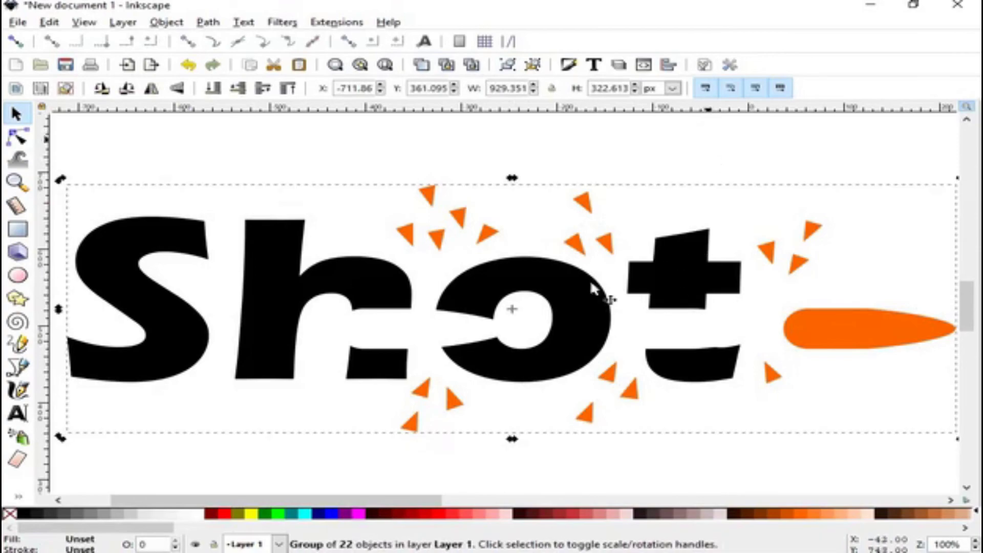
{"action": "left_click", "coordinate": [798, 515]}
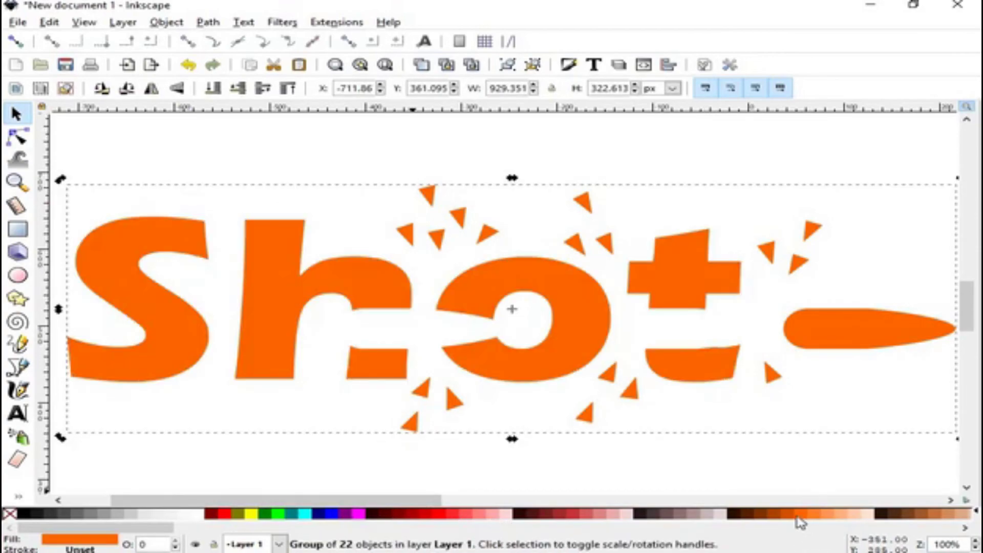
{"action": "left_click", "coordinate": [758, 445]}
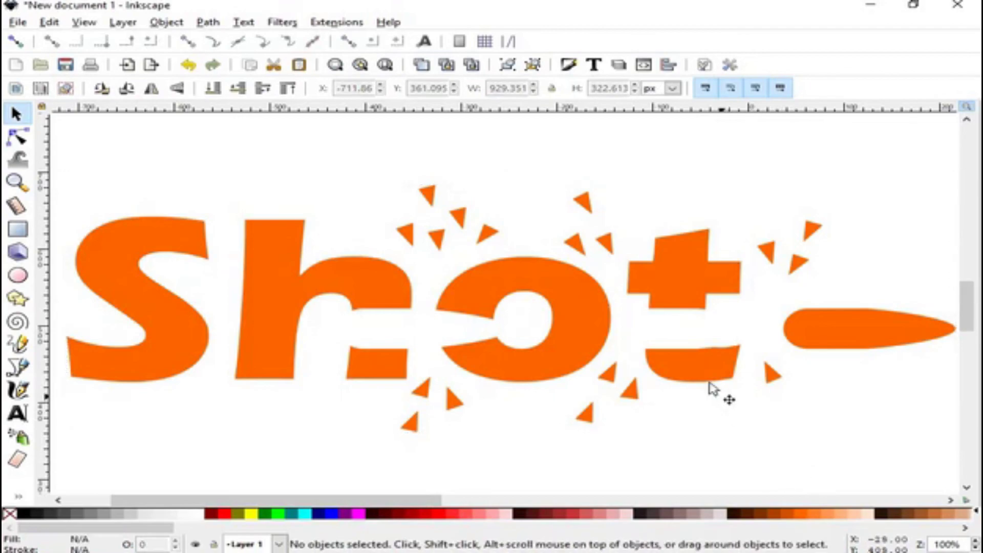